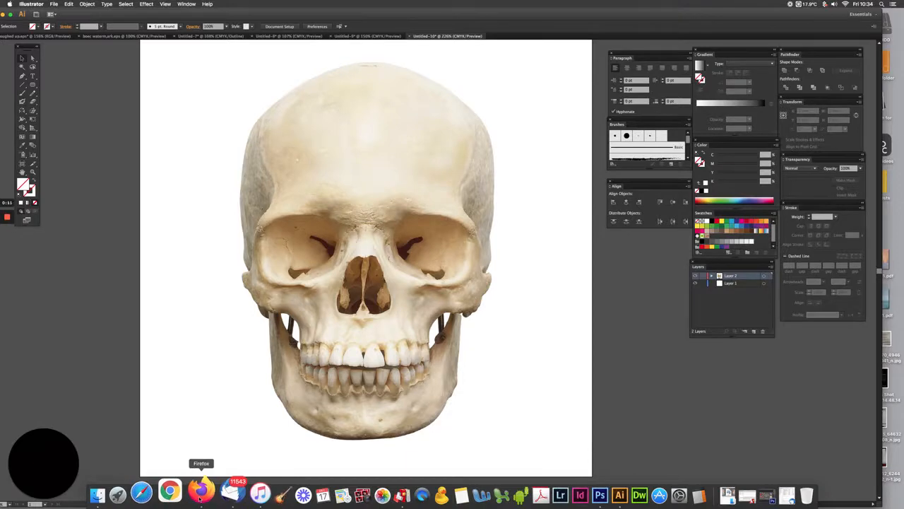
- Try to bring the human skull photo from the Firefox image results into the Illustrator document
{"action": "left_click", "coordinate": [213, 489]}
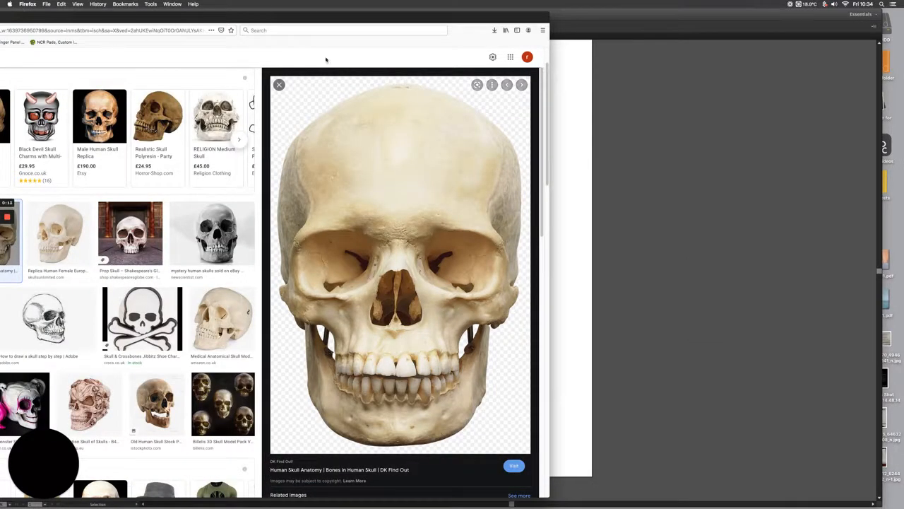
{"action": "left_click_drag", "start_coordinate": [393, 284], "coordinate": [661, 285]}
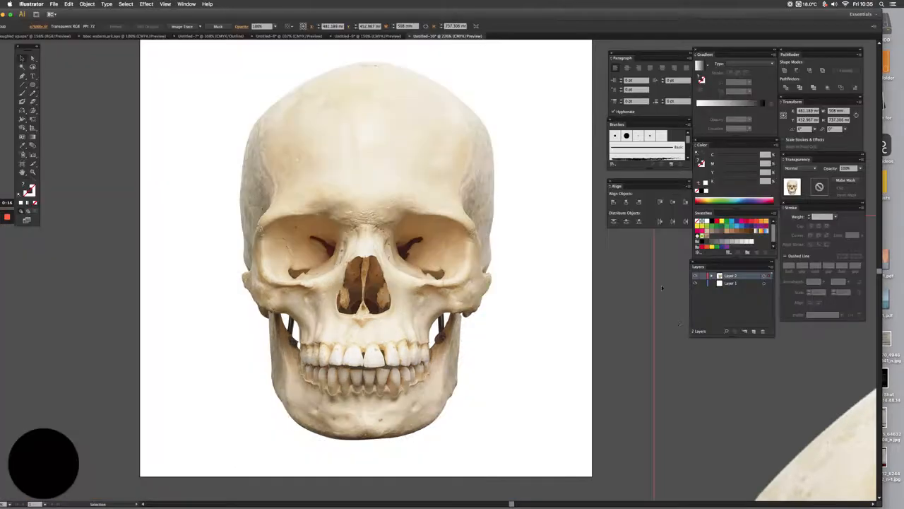
{"action": "left_click", "coordinate": [651, 323]}
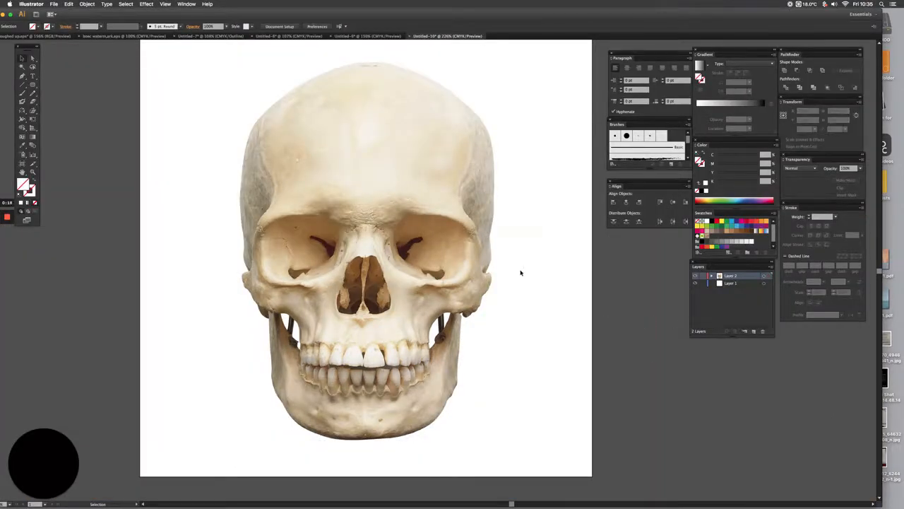
- Start a Pen tool path at the skull's crown and trace the left side of the cranium down to the temple
{"action": "scroll", "coordinate": [520, 273], "scroll_direction": "left", "scroll_amount": 3}
{"action": "scroll", "coordinate": [521, 272], "scroll_direction": "up", "scroll_amount": 2}
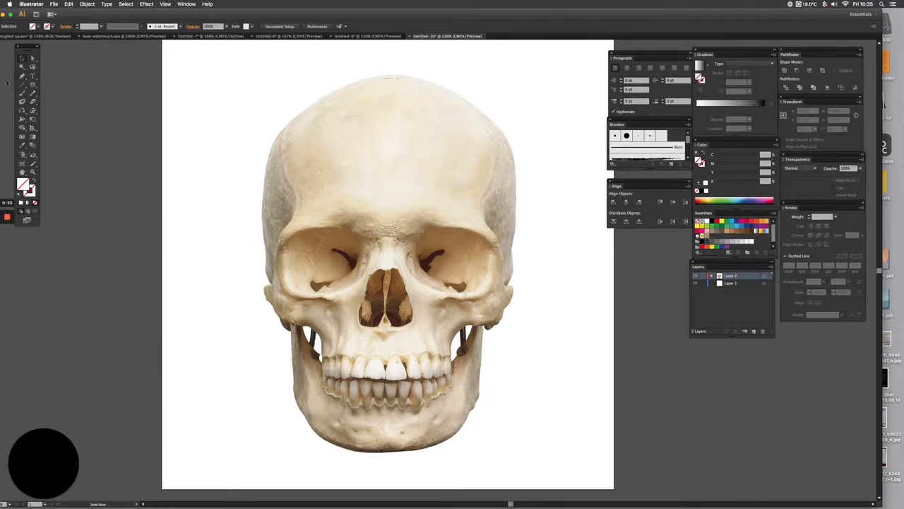
{"action": "key", "text": "z"}
{"action": "left_click_drag", "start_coordinate": [246, 70], "coordinate": [477, 181]}
{"action": "left_click_drag", "start_coordinate": [441, 125], "coordinate": [363, 131]}
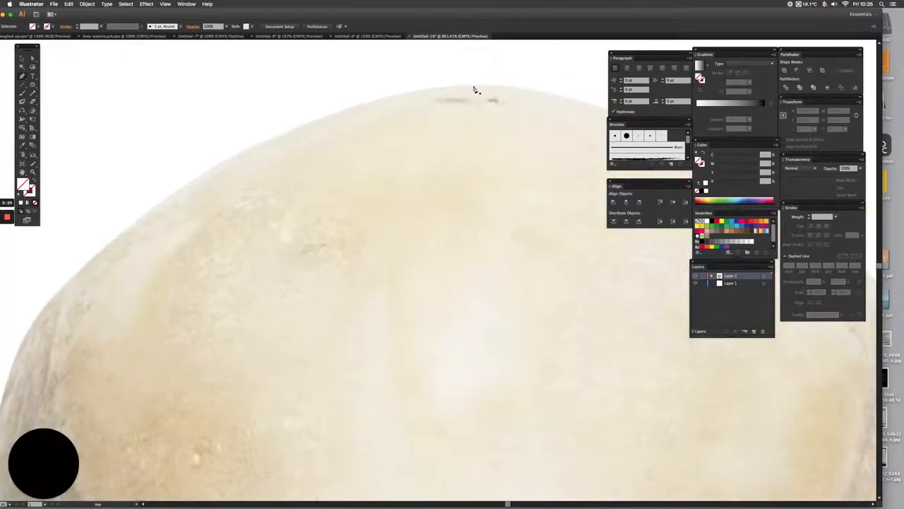
{"action": "left_click", "coordinate": [476, 87]}
{"action": "left_click_drag", "start_coordinate": [339, 193], "coordinate": [422, 135]}
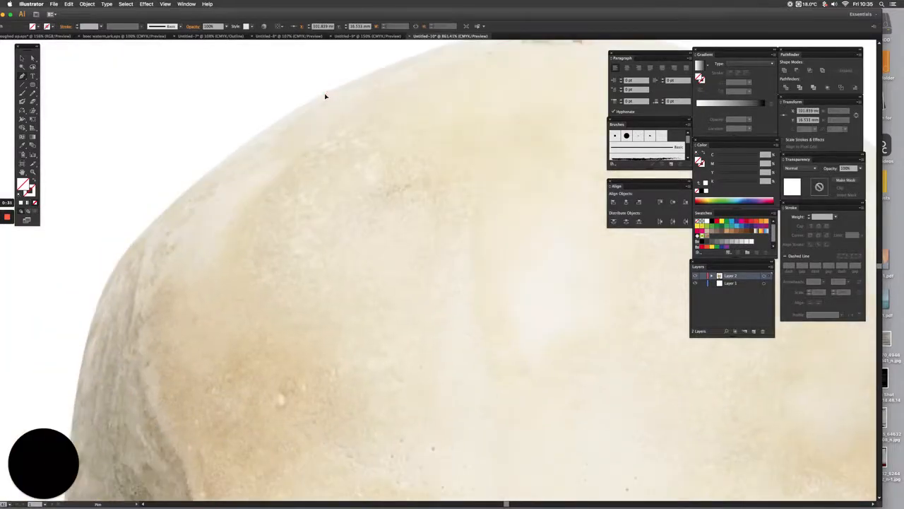
{"action": "left_click_drag", "start_coordinate": [325, 95], "coordinate": [207, 154]}
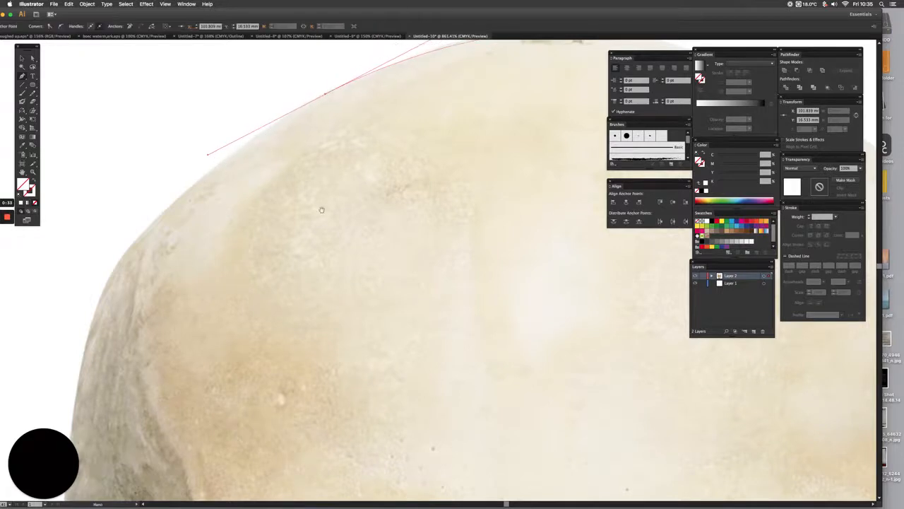
{"action": "scroll", "coordinate": [195, 281], "scroll_direction": "up", "scroll_amount": 3}
{"action": "scroll", "coordinate": [195, 281], "scroll_direction": "down", "scroll_amount": 3}
{"action": "left_click_drag", "start_coordinate": [238, 197], "coordinate": [214, 211]}
{"action": "left_click_drag", "start_coordinate": [142, 339], "coordinate": [142, 401]}
- Continue the path along the skull's left temple to the notch above the cheekbone
{"action": "scroll", "coordinate": [213, 379], "scroll_direction": "down", "scroll_amount": 5}
{"action": "scroll", "coordinate": [213, 379], "scroll_direction": "left", "scroll_amount": 5}
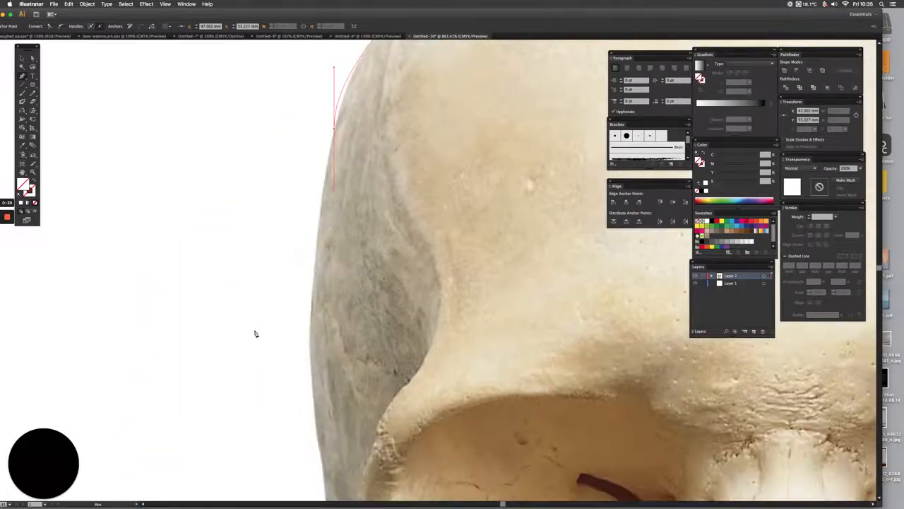
{"action": "left_click_drag", "start_coordinate": [313, 298], "coordinate": [307, 421]}
{"action": "scroll", "coordinate": [316, 422], "scroll_direction": "down", "scroll_amount": 5}
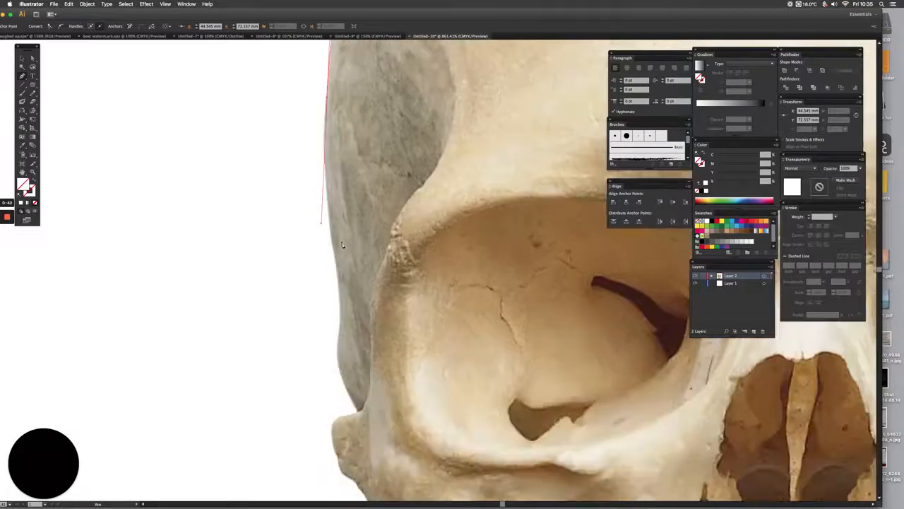
{"action": "left_click_drag", "start_coordinate": [334, 324], "coordinate": [336, 344]}
{"action": "left_click_drag", "start_coordinate": [361, 415], "coordinate": [378, 359]}
- Trace the outer edge of the left cheekbone and the upright part of the jaw below it
{"action": "scroll", "coordinate": [435, 195], "scroll_direction": "down", "scroll_amount": 5}
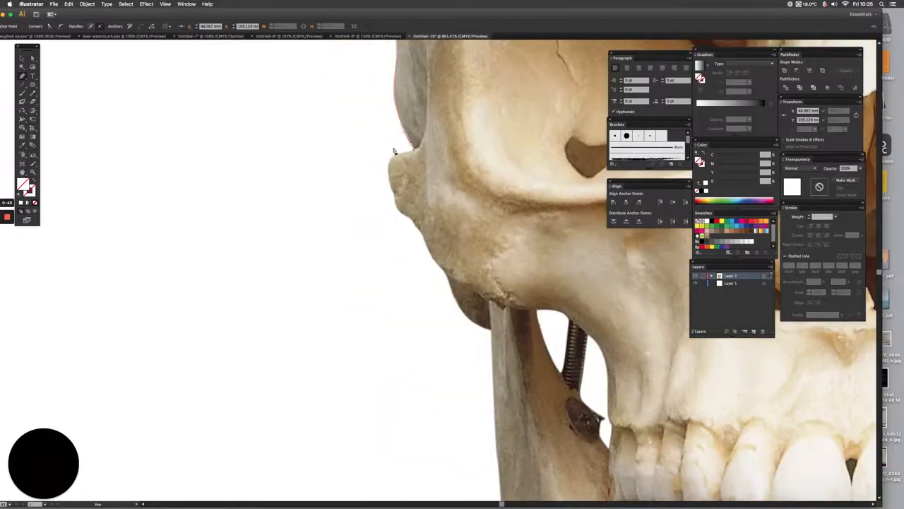
{"action": "left_click_drag", "start_coordinate": [400, 154], "coordinate": [391, 193]}
{"action": "left_click", "coordinate": [442, 270]}
{"action": "left_click", "coordinate": [466, 319]}
{"action": "left_click", "coordinate": [491, 330]}
{"action": "scroll", "coordinate": [492, 334], "scroll_direction": "down", "scroll_amount": 5}
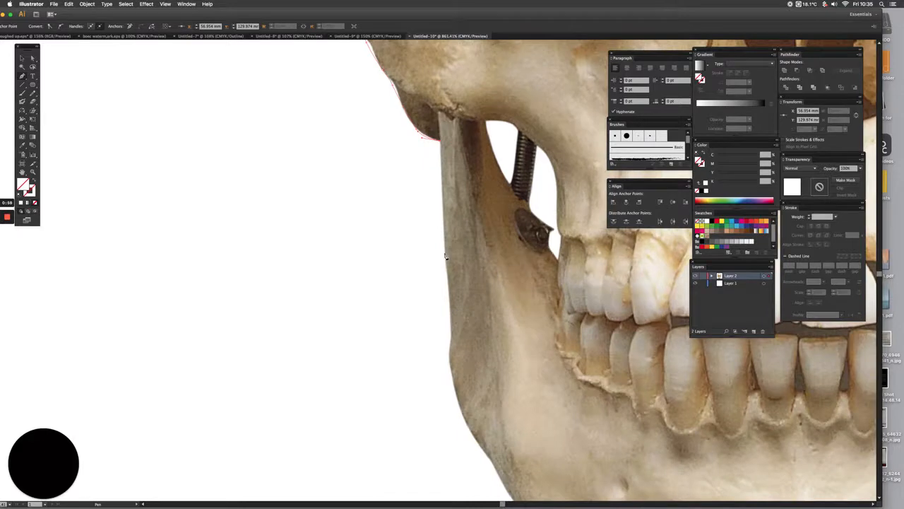
{"action": "left_click", "coordinate": [445, 286]}
{"action": "left_click", "coordinate": [450, 356]}
{"action": "left_click", "coordinate": [454, 385]}
- Trace the lower jaw to just past the middle of the chin and close the half-skull path at the crown
{"action": "scroll", "coordinate": [475, 371], "scroll_direction": "down", "scroll_amount": 5}
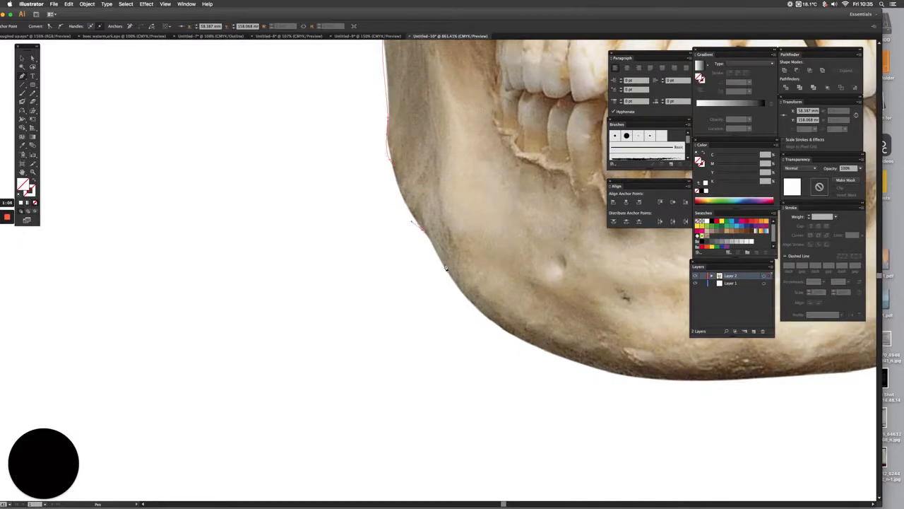
{"action": "left_click_drag", "start_coordinate": [527, 347], "coordinate": [563, 361]}
{"action": "left_click_drag", "start_coordinate": [649, 364], "coordinate": [397, 280]}
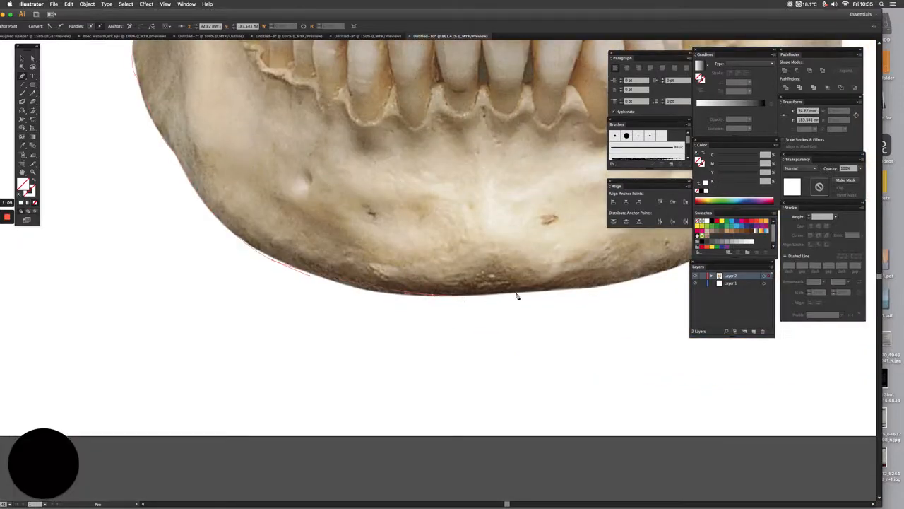
{"action": "left_click_drag", "start_coordinate": [542, 291], "coordinate": [575, 289]}
{"action": "key", "text": "super+0"}
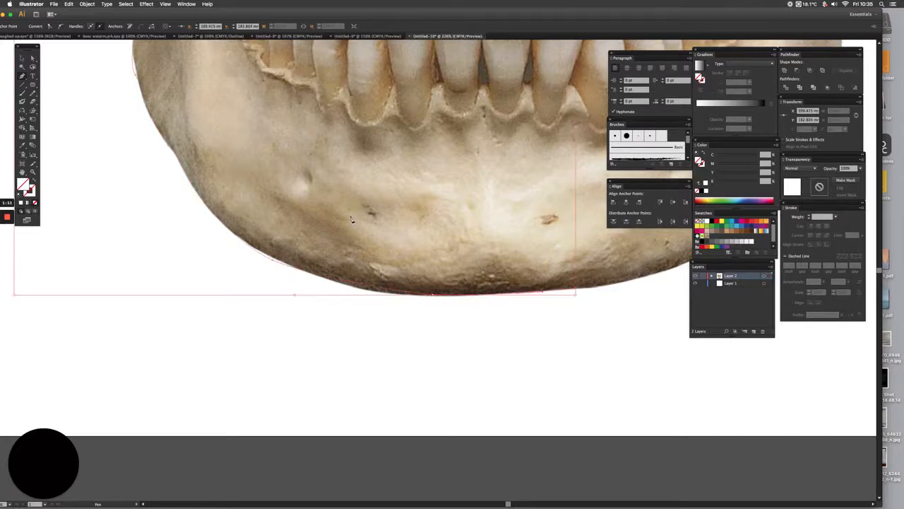
{"action": "scroll", "coordinate": [360, 191], "scroll_direction": "up", "scroll_amount": 3}
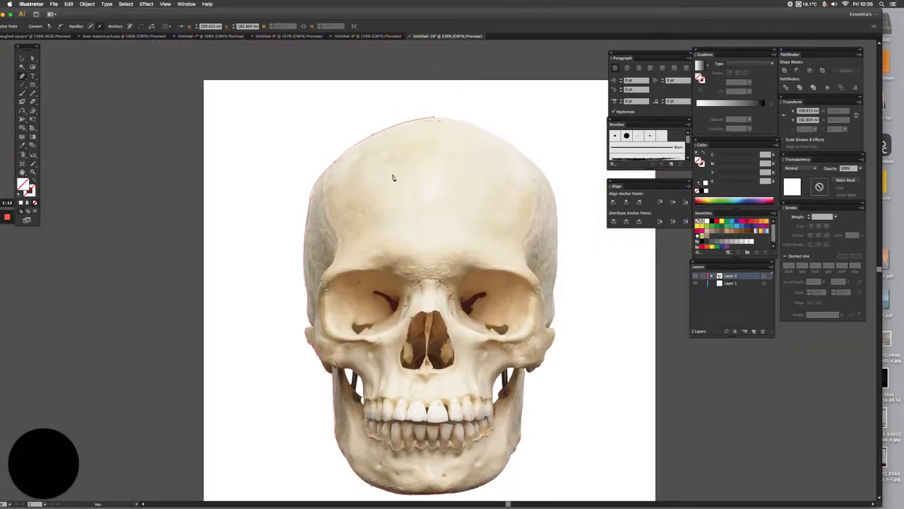
{"action": "left_click", "coordinate": [436, 121]}
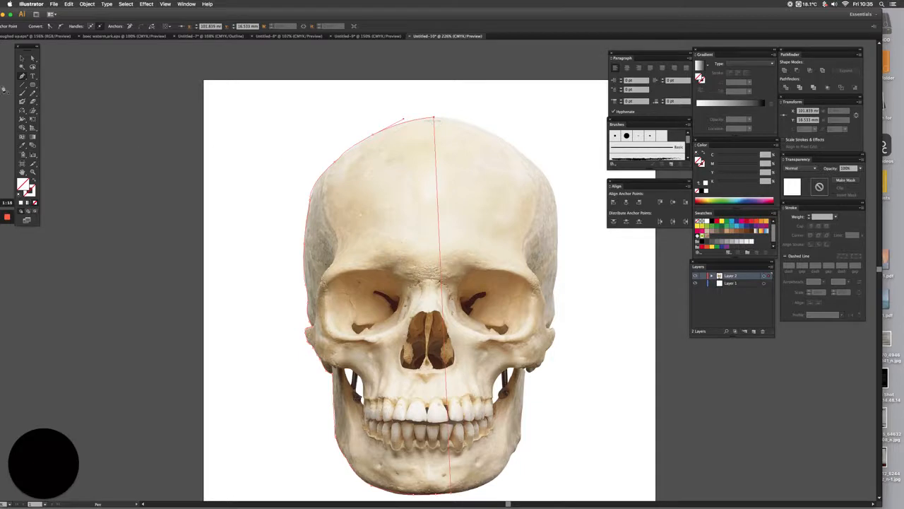
- Reflect a copy of the half-skull outline horizontally onto the right side of the skull
{"action": "left_click", "coordinate": [22, 58]}
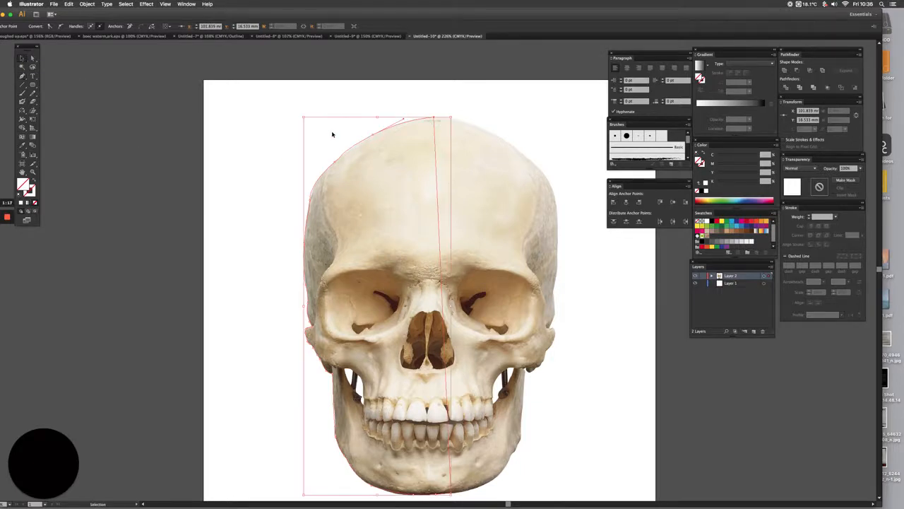
{"action": "left_click_drag", "start_coordinate": [333, 134], "coordinate": [383, 166]}
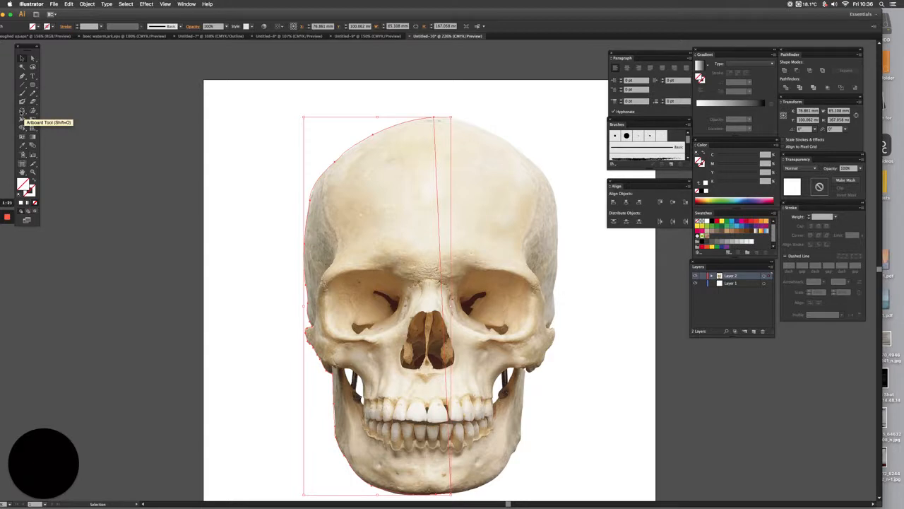
{"action": "left_click", "coordinate": [22, 111]}
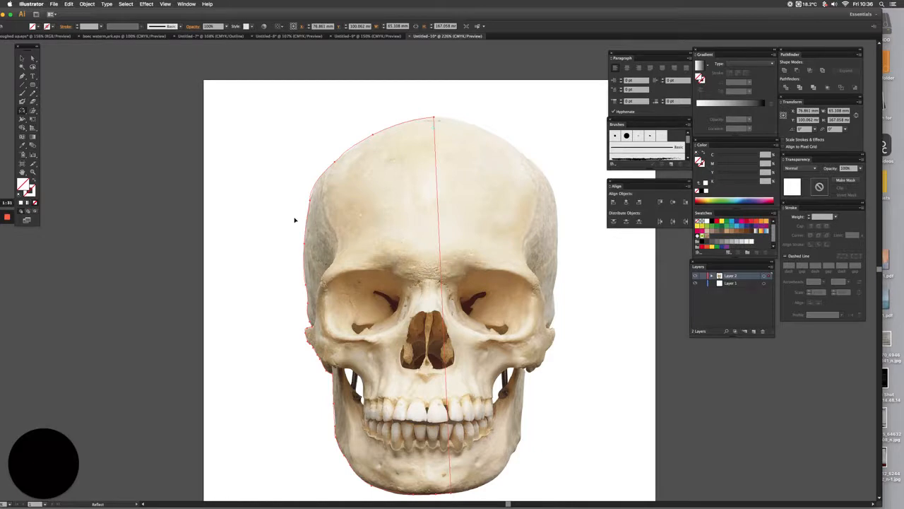
{"action": "left_click_drag", "start_coordinate": [295, 220], "coordinate": [530, 124]}
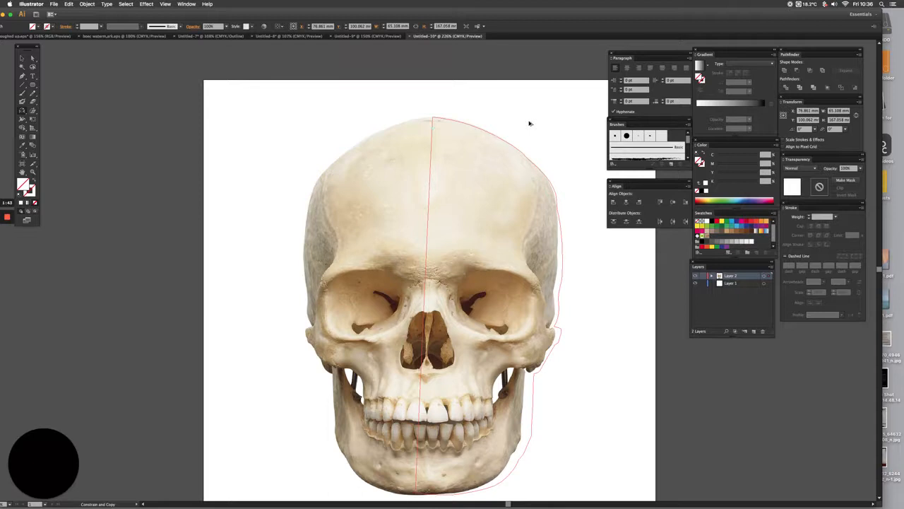
{"action": "left_click_drag", "start_coordinate": [528, 121], "coordinate": [527, 121]}
{"action": "left_click", "coordinate": [21, 58]}
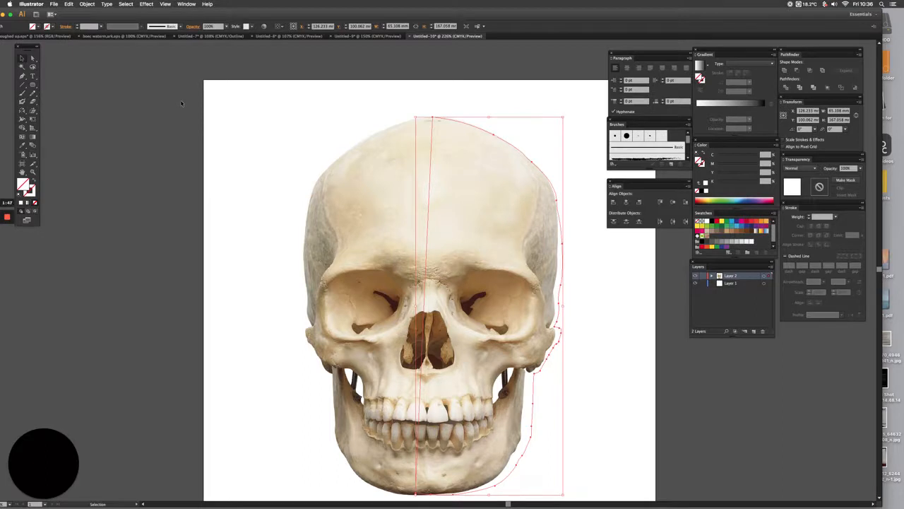
- Unite the two halves into a single skull outline and check the merged shape in outline view
{"action": "key", "text": "super+a"}
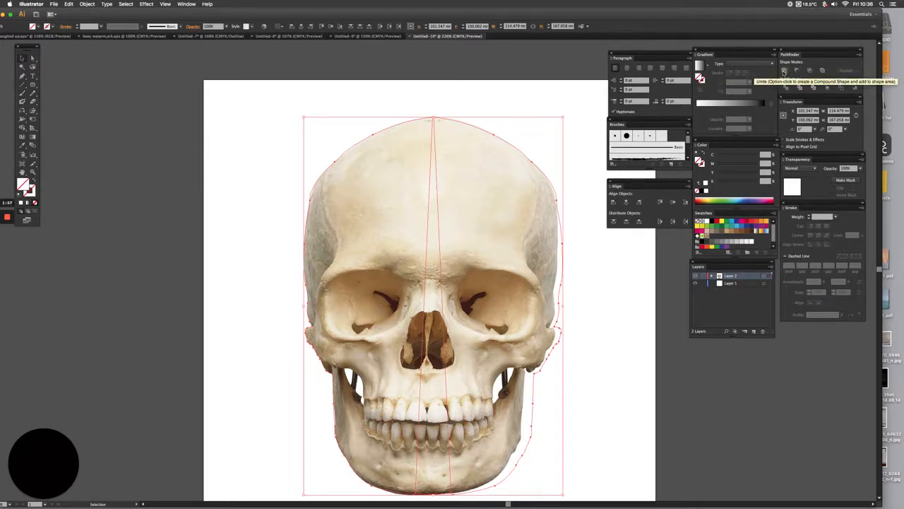
{"action": "left_click", "coordinate": [784, 71]}
{"action": "key", "text": "super+y"}
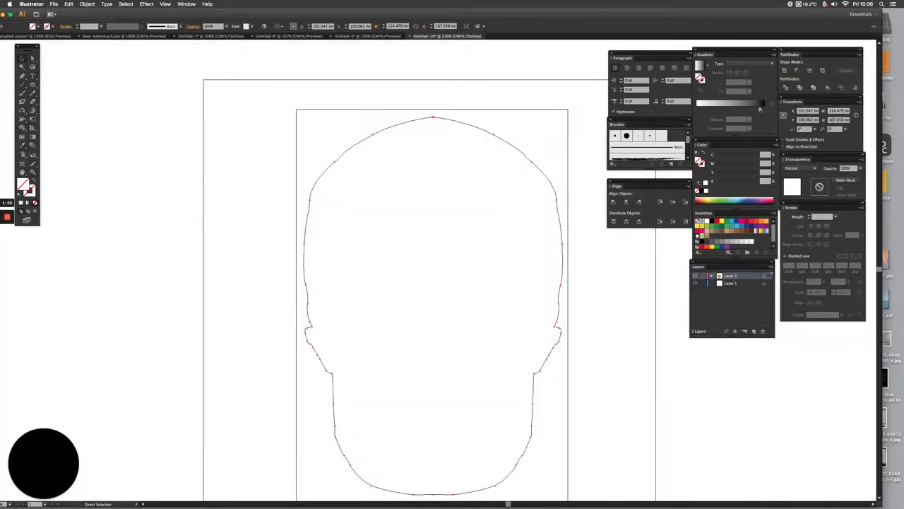
{"action": "key", "text": "super+y"}
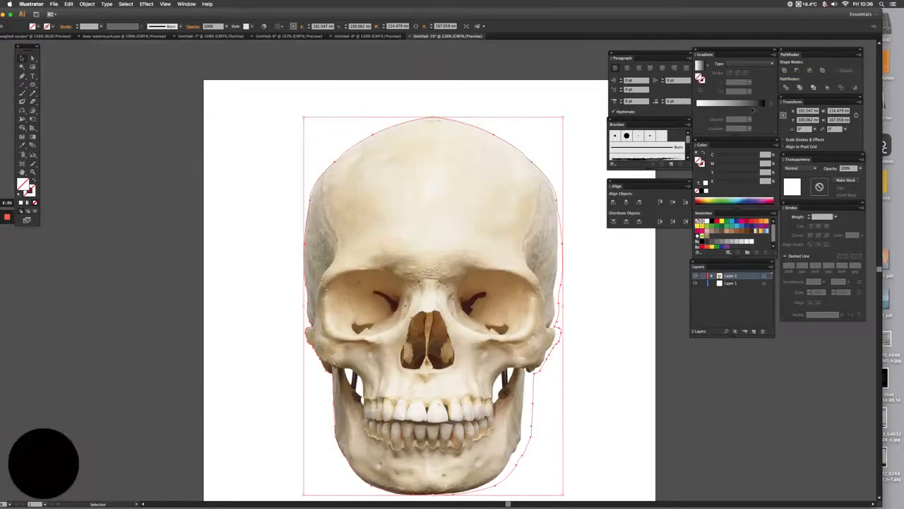
- Trace the rim of the skull's left eye socket as a closed shape with the Pen tool
{"action": "key", "text": "super+0"}
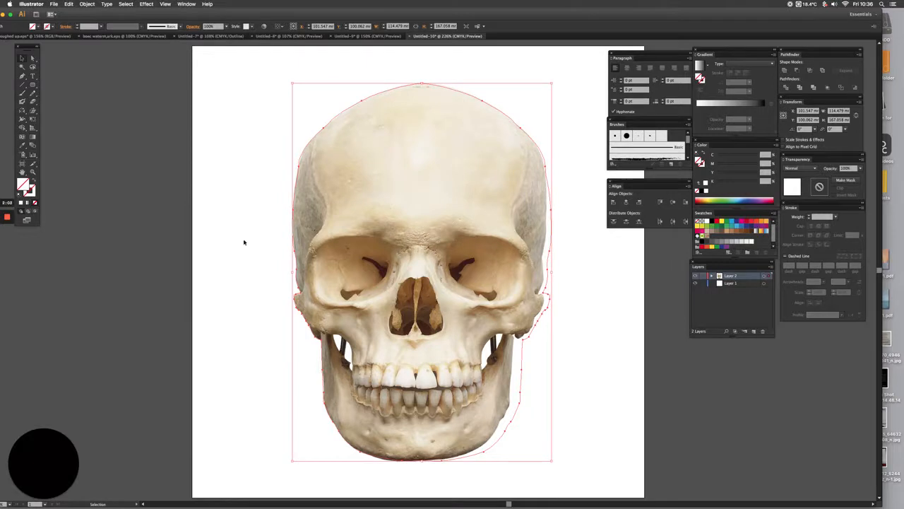
{"action": "left_click_drag", "start_coordinate": [257, 210], "coordinate": [496, 352]}
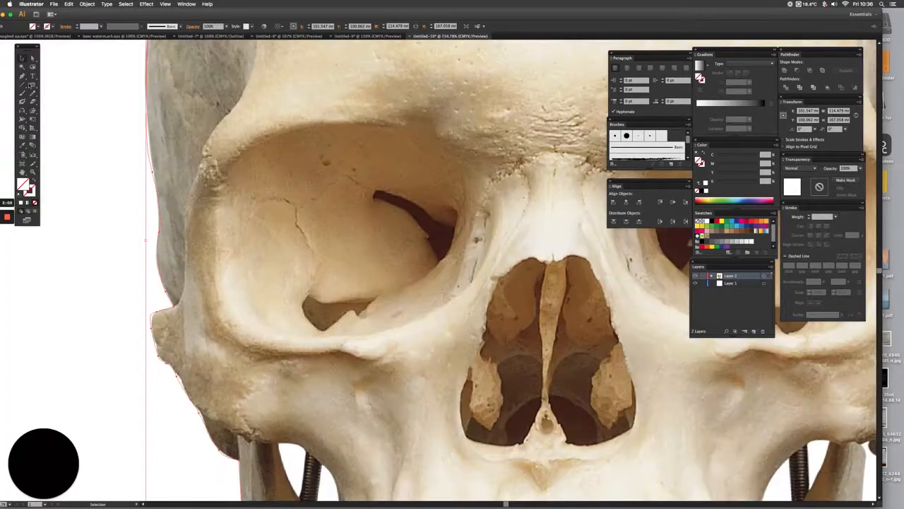
{"action": "key", "text": "p"}
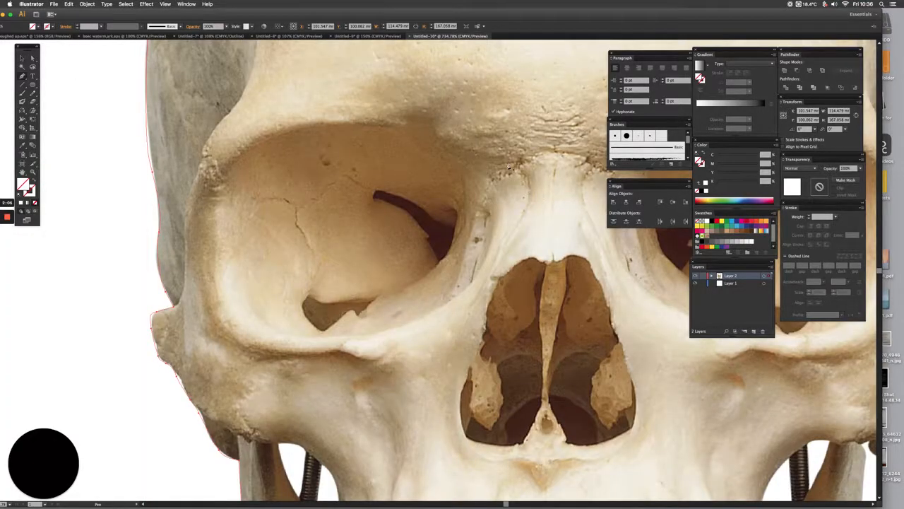
{"action": "left_click", "coordinate": [409, 138]}
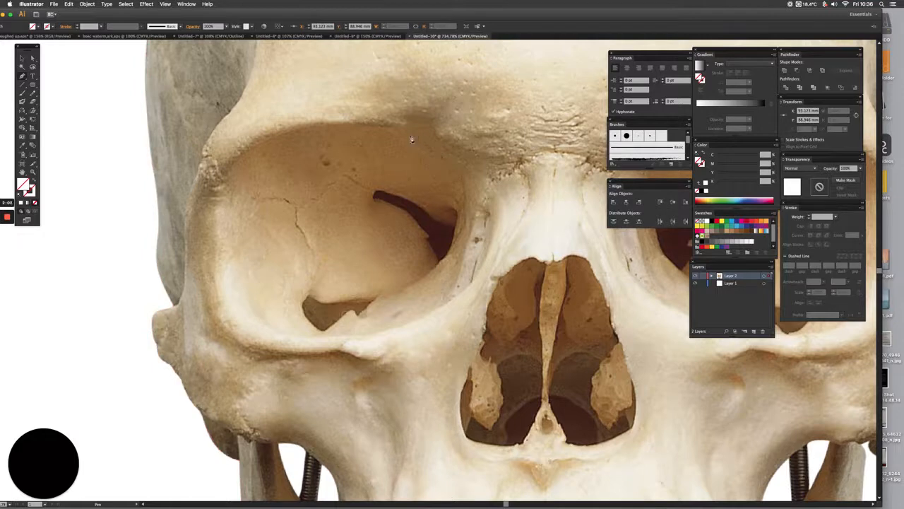
{"action": "left_click", "coordinate": [373, 126]}
{"action": "left_click_drag", "start_coordinate": [255, 149], "coordinate": [228, 229]}
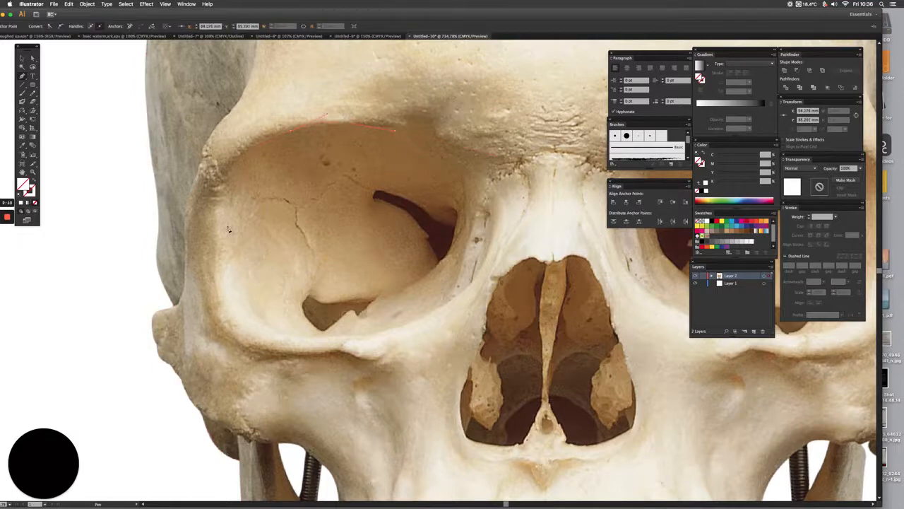
{"action": "left_click_drag", "start_coordinate": [277, 204], "coordinate": [219, 252]}
{"action": "left_click_drag", "start_coordinate": [218, 320], "coordinate": [224, 340]}
{"action": "left_click_drag", "start_coordinate": [315, 347], "coordinate": [366, 340]}
{"action": "left_click_drag", "start_coordinate": [482, 275], "coordinate": [501, 252]}
{"action": "left_click", "coordinate": [521, 207]}
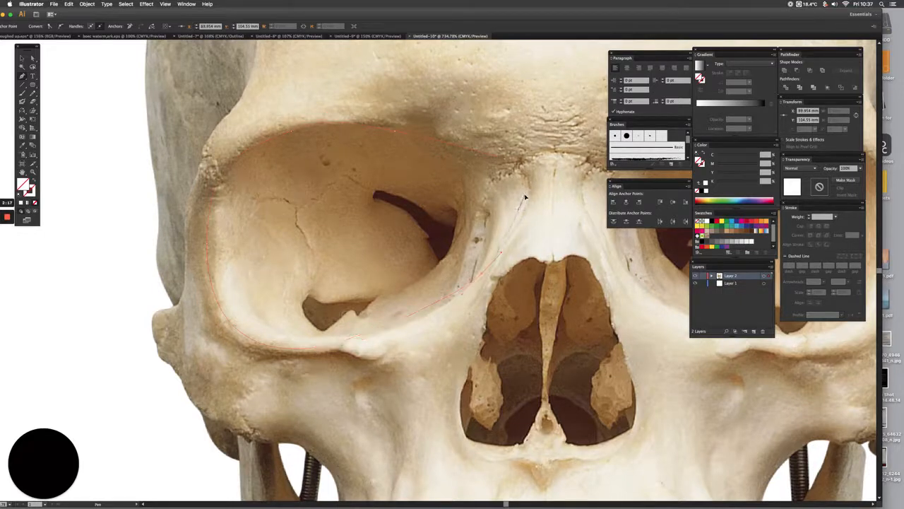
{"action": "left_click", "coordinate": [505, 162]}
- Trace the left half of the nasal cavity as a separate closed shape with the Pen tool
{"action": "scroll", "coordinate": [484, 153], "scroll_direction": "down", "scroll_amount": 3}
{"action": "scroll", "coordinate": [485, 152], "scroll_direction": "right", "scroll_amount": 3}
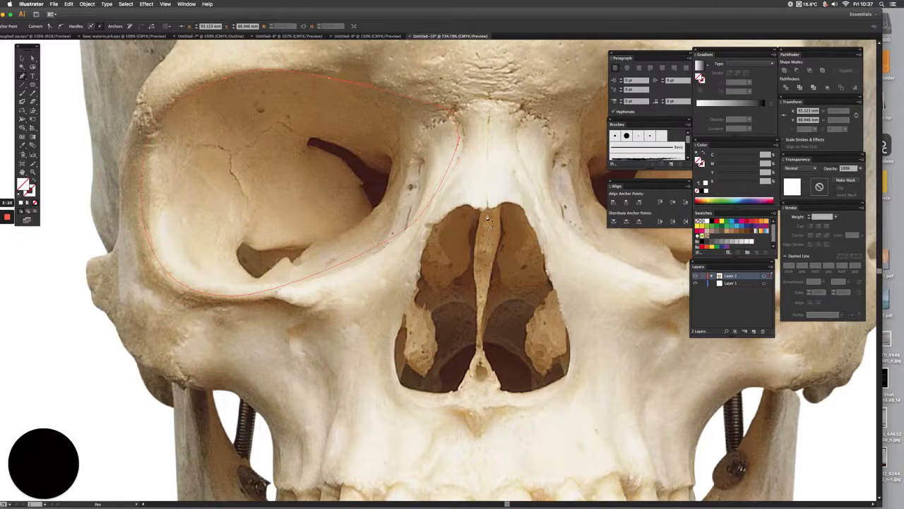
{"action": "key", "text": "super+shift+a"}
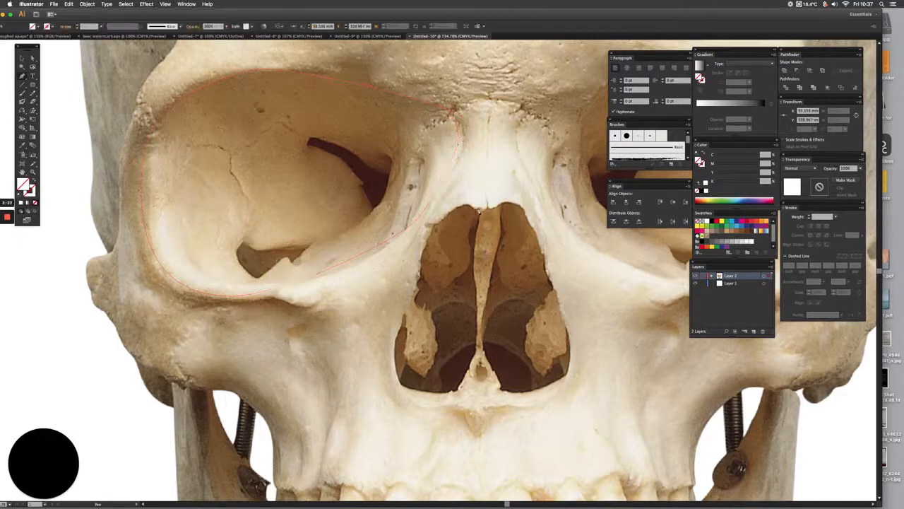
{"action": "left_click_drag", "start_coordinate": [472, 205], "coordinate": [459, 201]}
{"action": "left_click_drag", "start_coordinate": [422, 253], "coordinate": [407, 303]}
{"action": "left_click_drag", "start_coordinate": [392, 370], "coordinate": [445, 395]}
{"action": "left_click", "coordinate": [477, 384]}
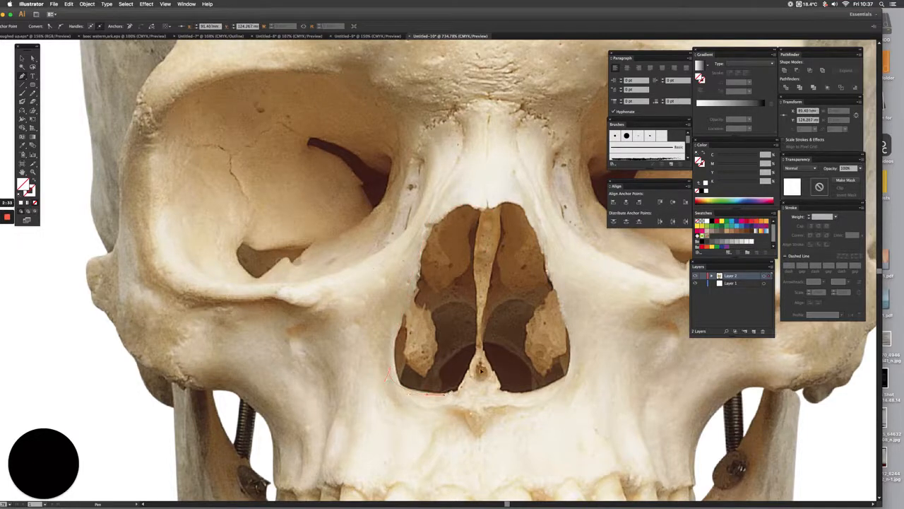
{"action": "left_click", "coordinate": [487, 263]}
{"action": "left_click", "coordinate": [487, 255]}
- Reflect a copy of the left nasal cavity half onto the right side and nudge it about 0.7 mm to the right
{"action": "left_click", "coordinate": [21, 59]}
{"action": "key", "text": "super+y"}
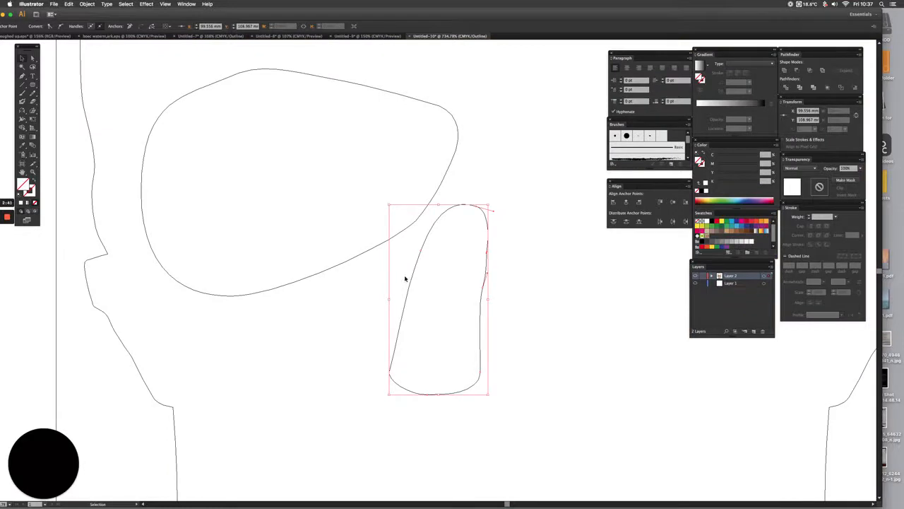
{"action": "left_click", "coordinate": [412, 286]}
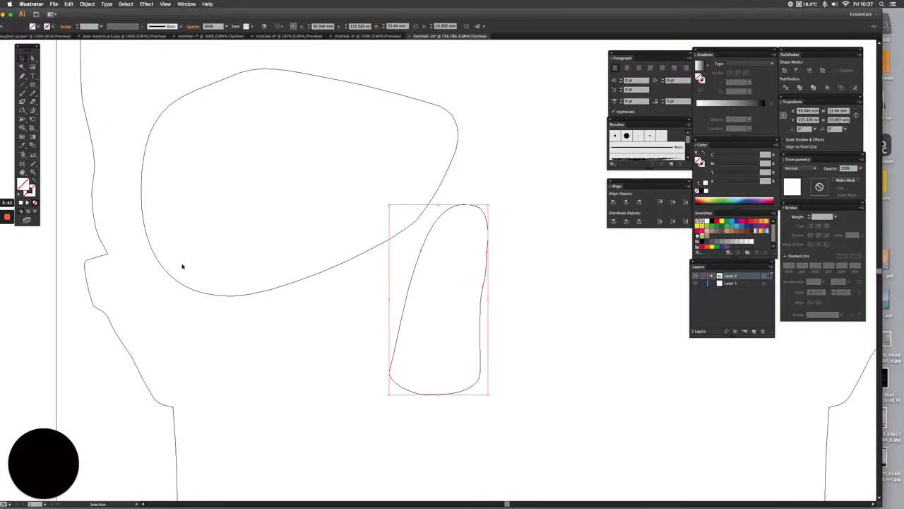
{"action": "left_click", "coordinate": [22, 113]}
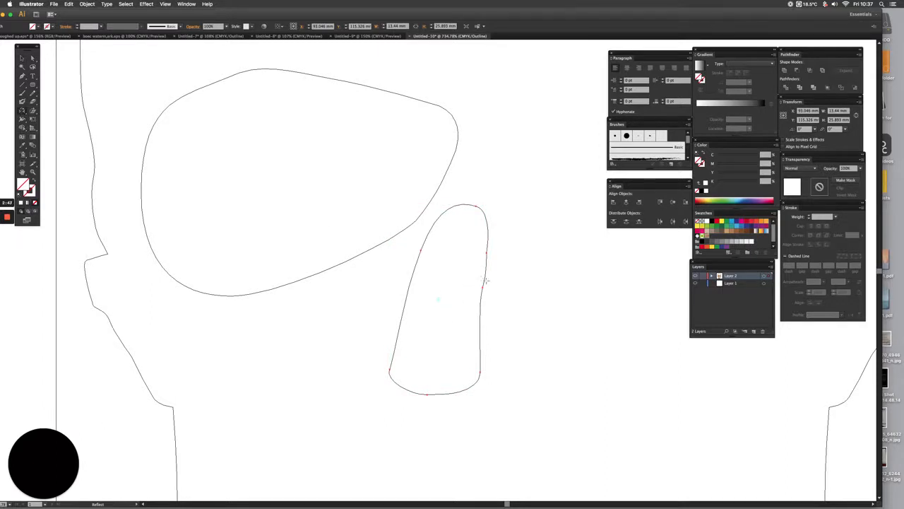
{"action": "left_click_drag", "start_coordinate": [395, 284], "coordinate": [559, 309]}
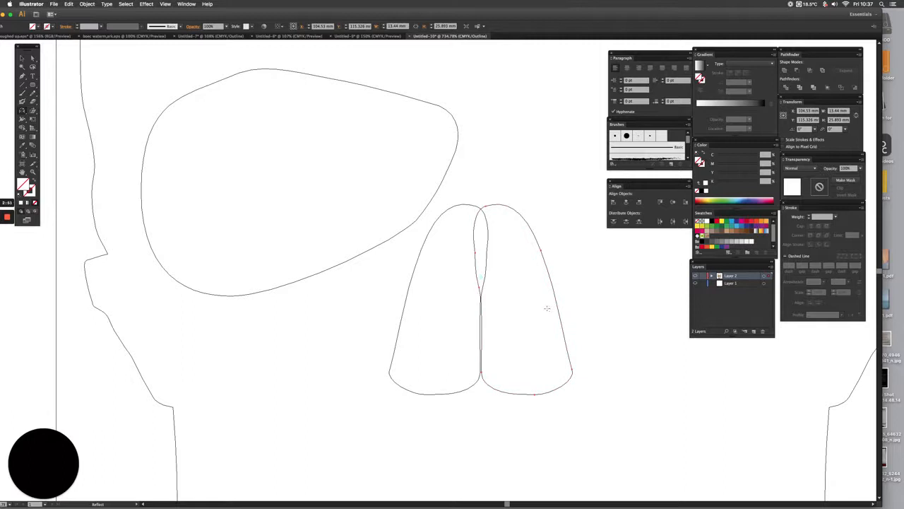
{"action": "key", "text": "Right"}
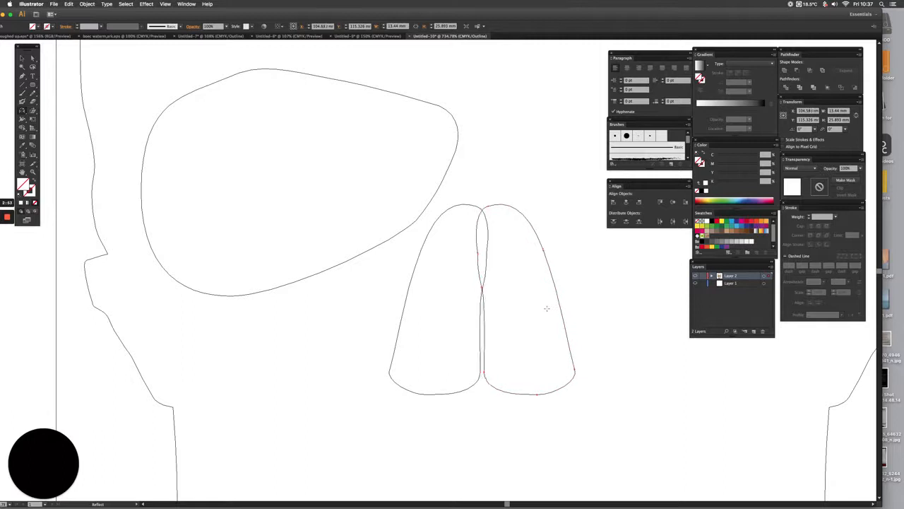
{"action": "key", "text": "Right"}
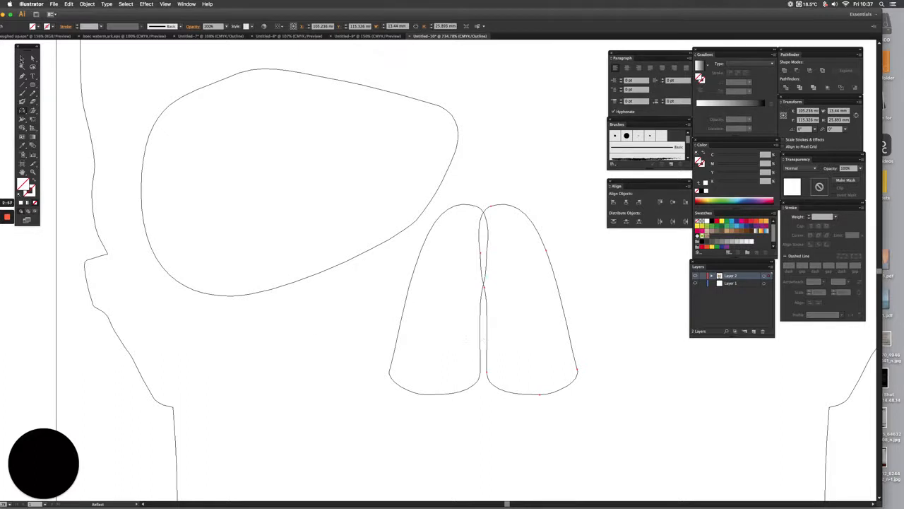
- Unite the two overlapping nasal cavity halves into a single shape
{"action": "left_click", "coordinate": [21, 59]}
{"action": "left_click_drag", "start_coordinate": [484, 194], "coordinate": [498, 240]}
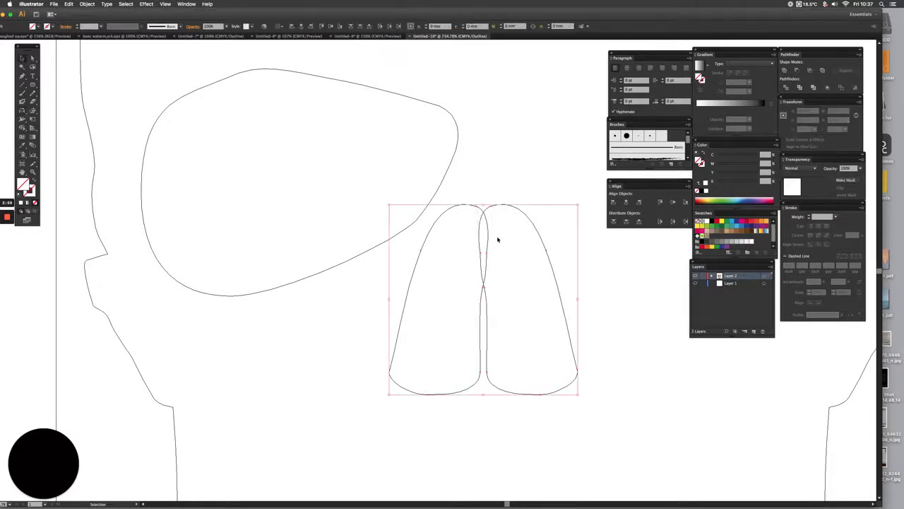
{"action": "left_click", "coordinate": [783, 71]}
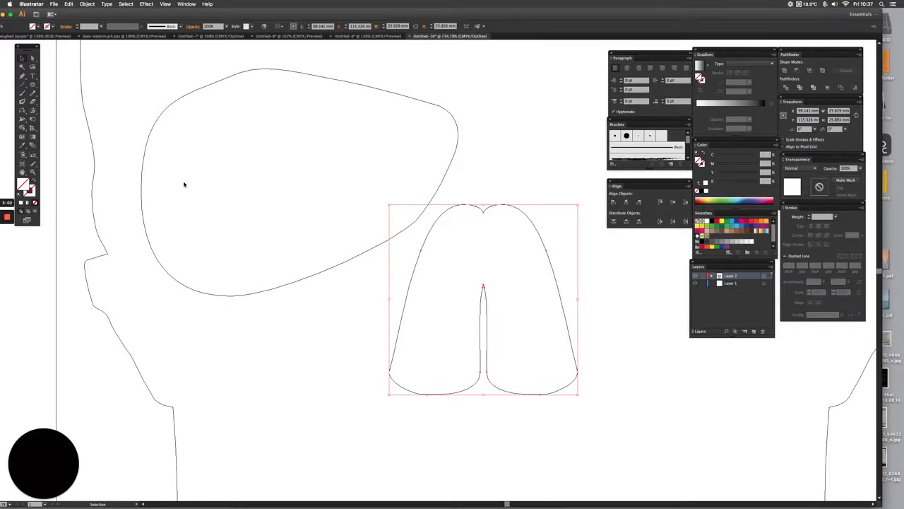
- Reflect a copy of the left eye socket horizontally onto the right side of the skull
{"action": "key", "text": "super+0"}
{"action": "left_click", "coordinate": [329, 217]}
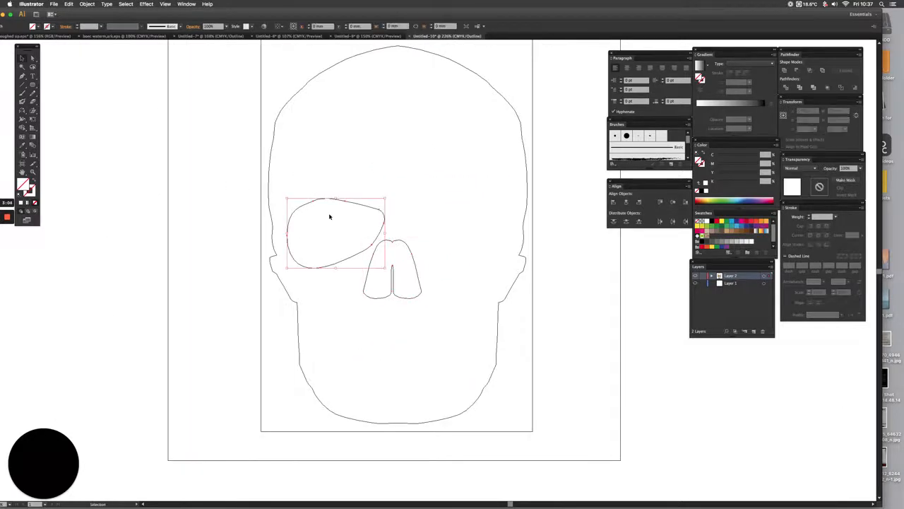
{"action": "left_click", "coordinate": [22, 106]}
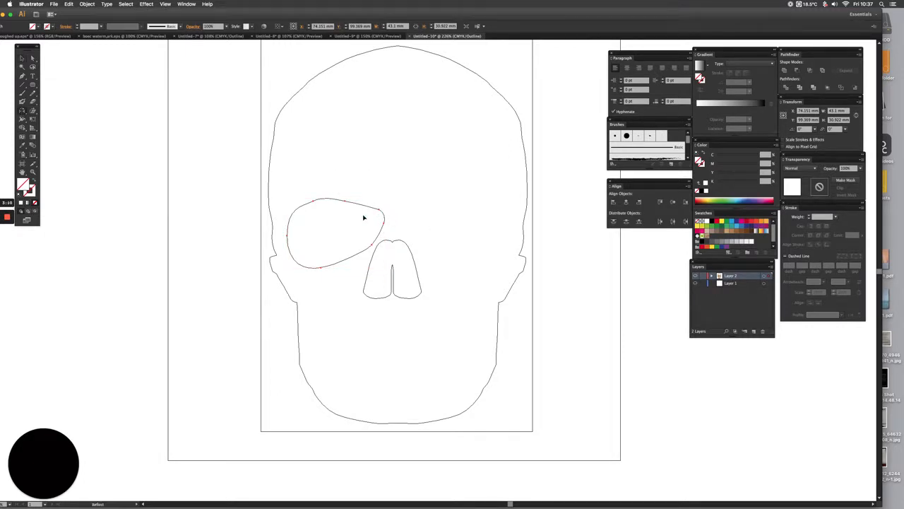
{"action": "left_click_drag", "start_coordinate": [293, 195], "coordinate": [490, 207]}
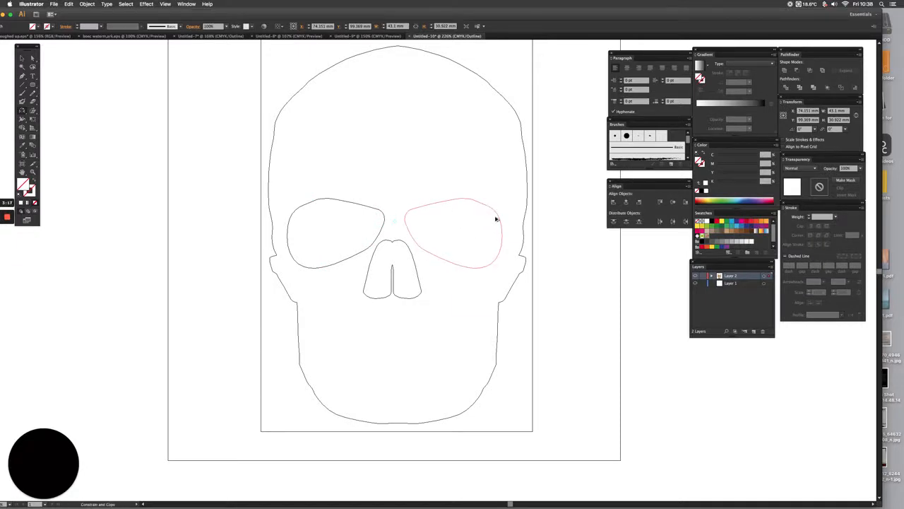
{"action": "left_click_drag", "start_coordinate": [494, 219], "coordinate": [499, 213]}
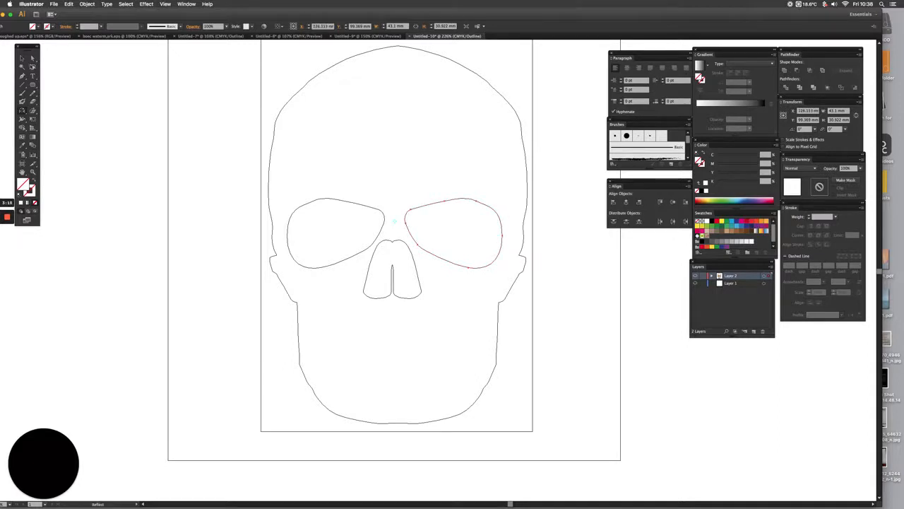
- Shift both eye sockets and the nasal cavity together about 1.4 mm to the right to centre them in the skull outline
{"action": "left_click", "coordinate": [21, 59]}
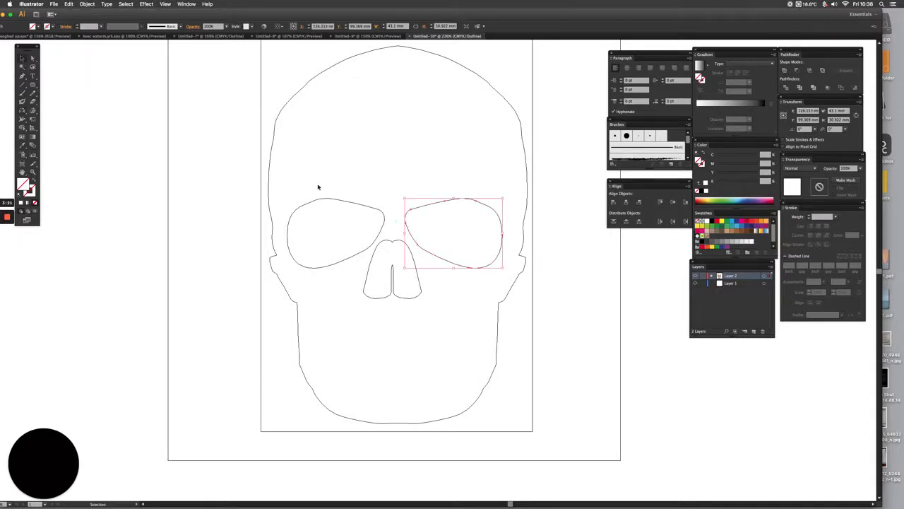
{"action": "left_click_drag", "start_coordinate": [311, 170], "coordinate": [456, 266]}
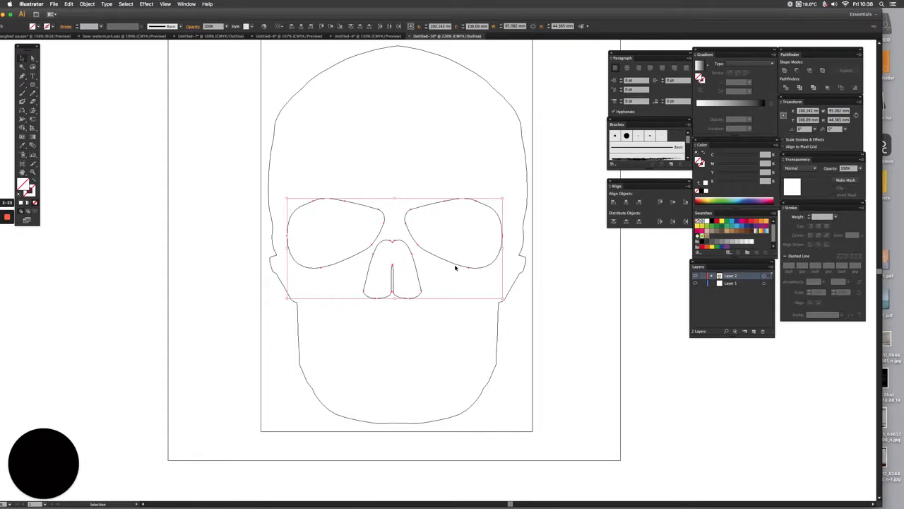
{"action": "key", "text": "Right"}
{"action": "key", "text": "Right"}
{"action": "key", "text": "Right"}
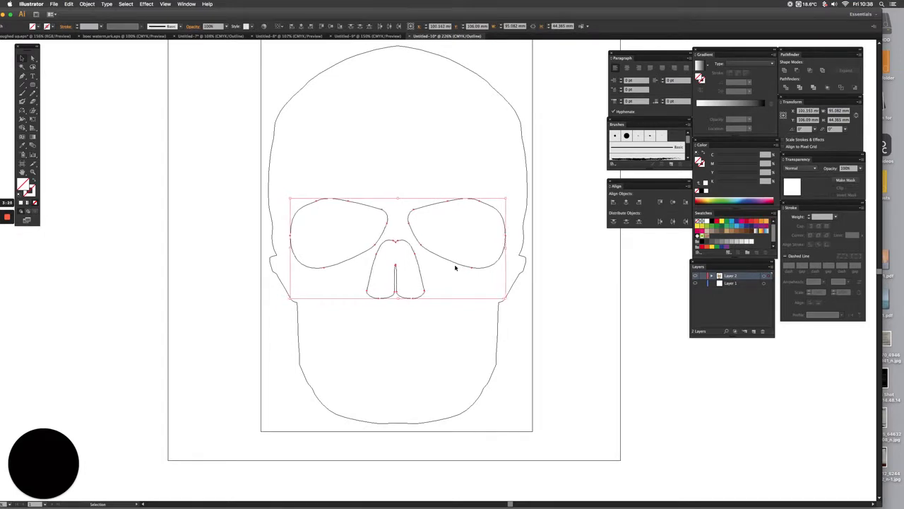
{"action": "key", "text": "super+y"}
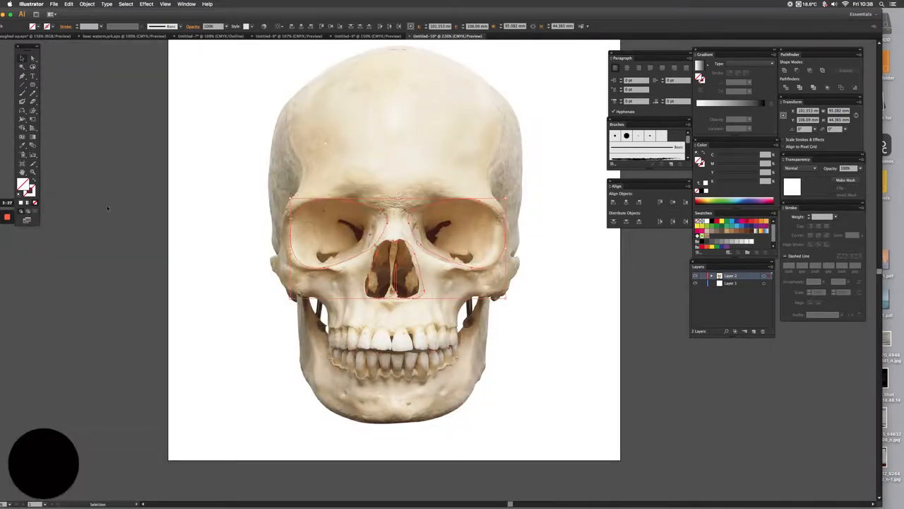
{"action": "key", "text": "super+shift+a"}
- Trace the gap between the left cheekbone and jaw as a closed Pen tool shape about 9 mm wide and 16.5 mm tall
{"action": "key", "text": "super+space"}
{"action": "left_click_drag", "start_coordinate": [240, 260], "coordinate": [576, 414]}
{"action": "left_click", "coordinate": [22, 77]}
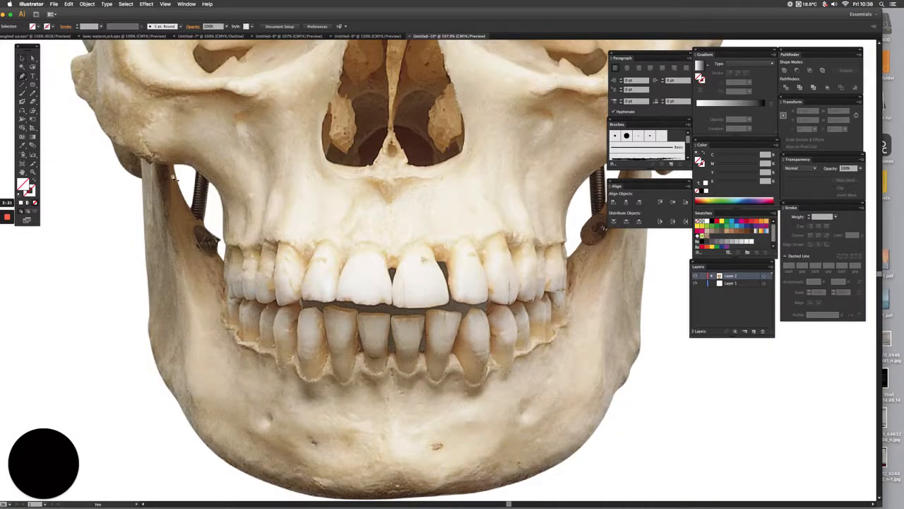
{"action": "left_click", "coordinate": [176, 167]}
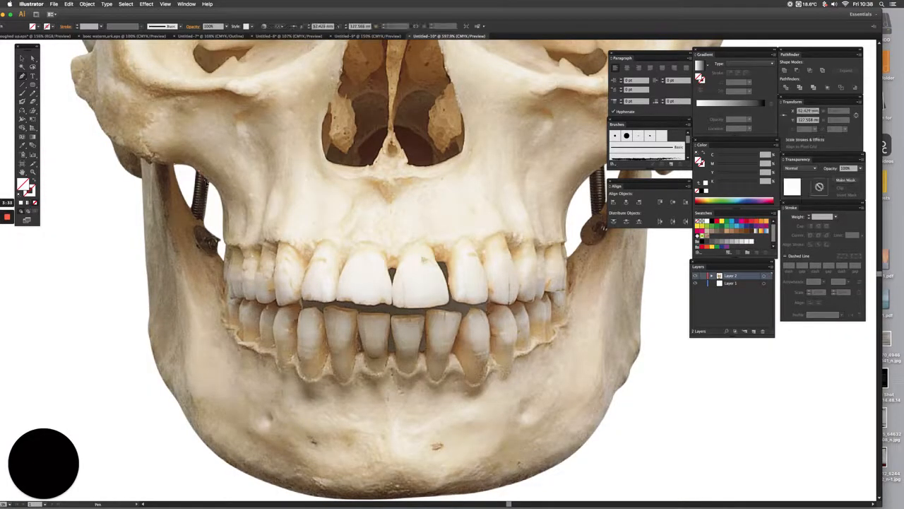
{"action": "left_click", "coordinate": [217, 189]}
{"action": "left_click", "coordinate": [224, 236]}
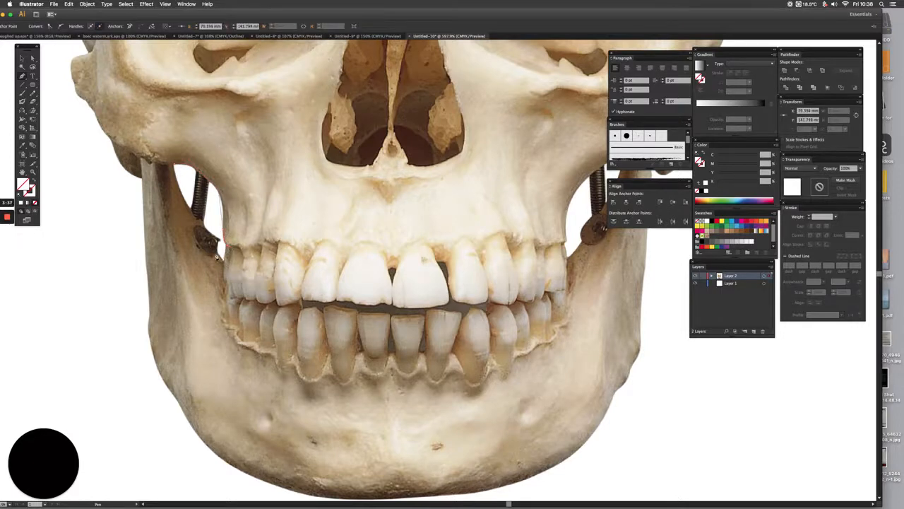
{"action": "left_click", "coordinate": [214, 247]}
{"action": "left_click", "coordinate": [176, 166]}
{"action": "left_click", "coordinate": [176, 167]}
- Reflect a copy of the left cheek gap shape onto the right side of the skull
{"action": "left_click", "coordinate": [22, 58]}
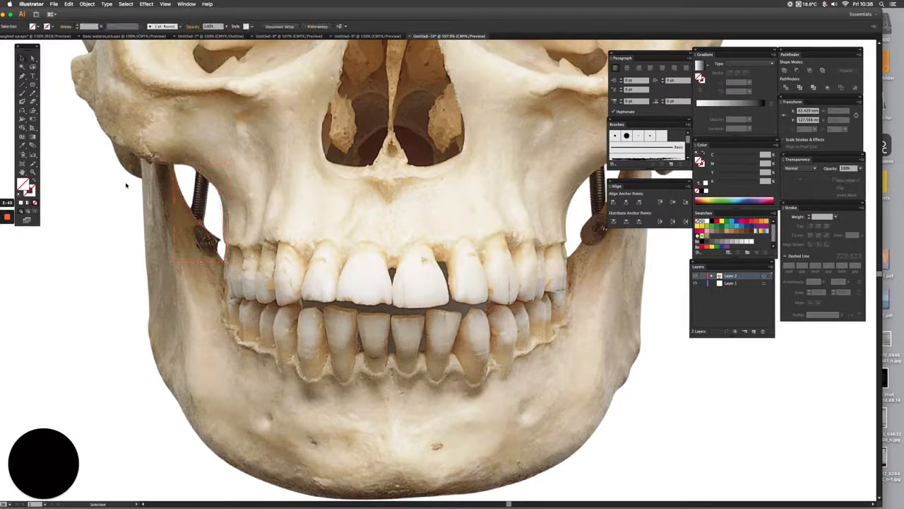
{"action": "left_click_drag", "start_coordinate": [158, 213], "coordinate": [133, 204]}
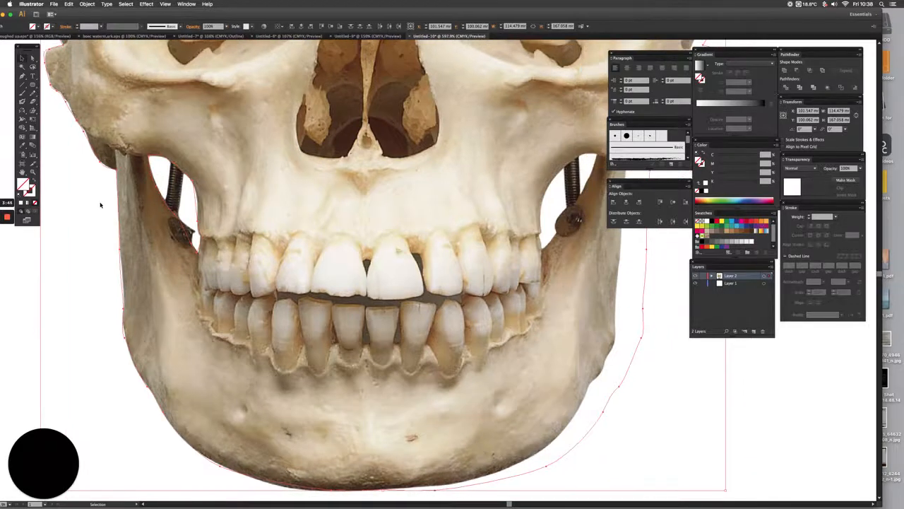
{"action": "left_click", "coordinate": [100, 205]}
{"action": "left_click", "coordinate": [164, 160]}
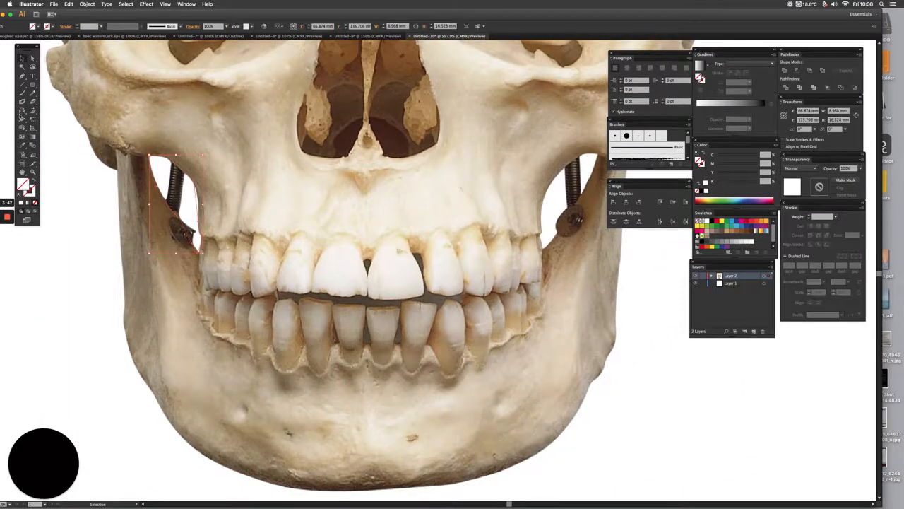
{"action": "left_click", "coordinate": [21, 111]}
{"action": "left_click_drag", "start_coordinate": [325, 212], "coordinate": [534, 215]}
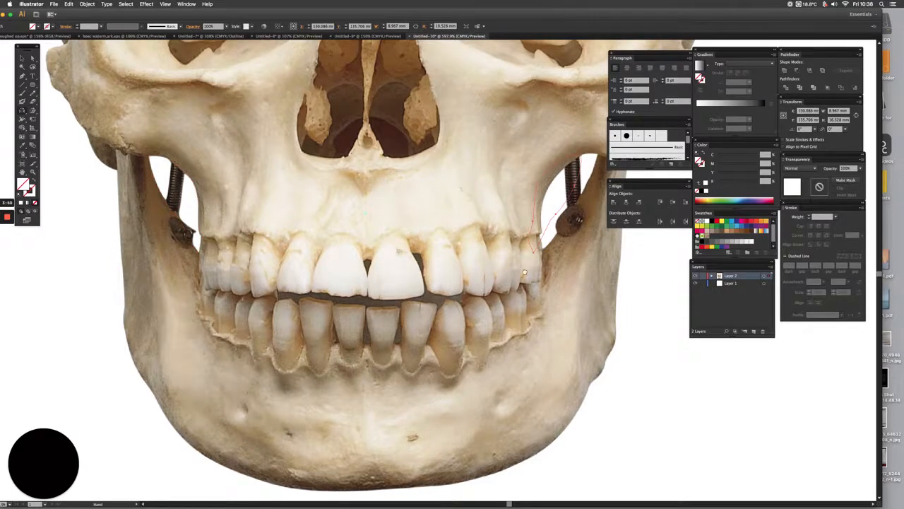
- Nudge the mirrored cheek gap about 3.9 mm to the right so both gaps sit symmetrically within the skull outline
{"action": "left_click_drag", "start_coordinate": [553, 270], "coordinate": [428, 270]}
{"action": "key", "text": "Right"}
{"action": "key", "text": "Right"}
{"action": "key", "text": "Right"}
{"action": "key", "text": "Right"}
{"action": "key", "text": "Right"}
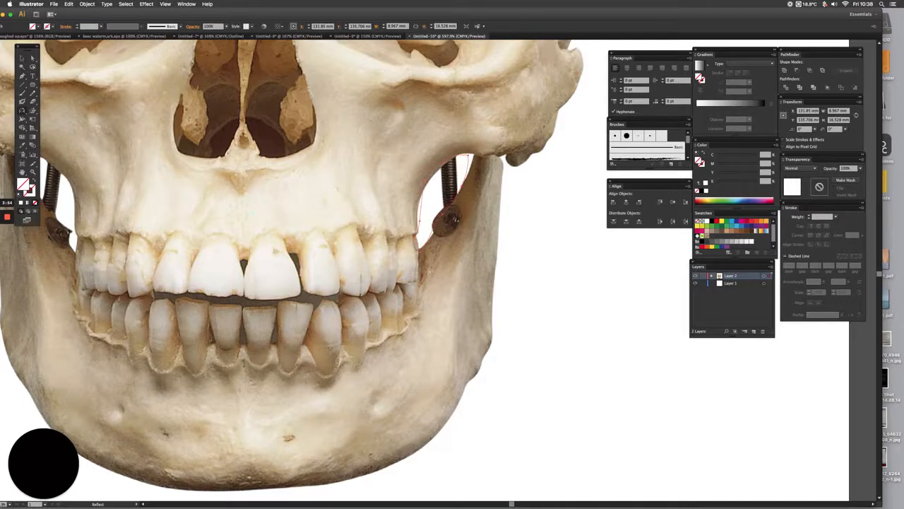
{"action": "key", "text": "super+y"}
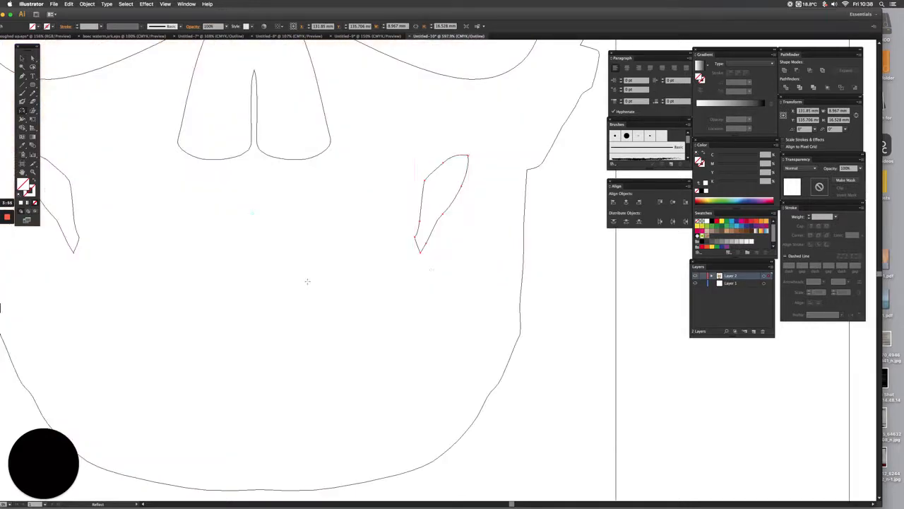
{"action": "key", "text": "super+0"}
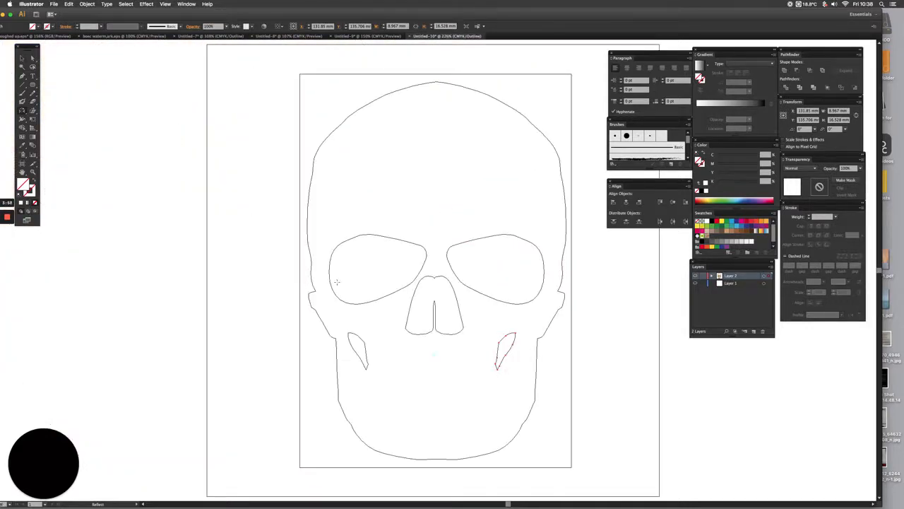
{"action": "key", "text": "Right"}
{"action": "key", "text": "Right"}
{"action": "key", "text": "Right"}
{"action": "key", "text": "Right"}
{"action": "key", "text": "Right"}
{"action": "key", "text": "Right"}
{"action": "key", "text": "super+y"}
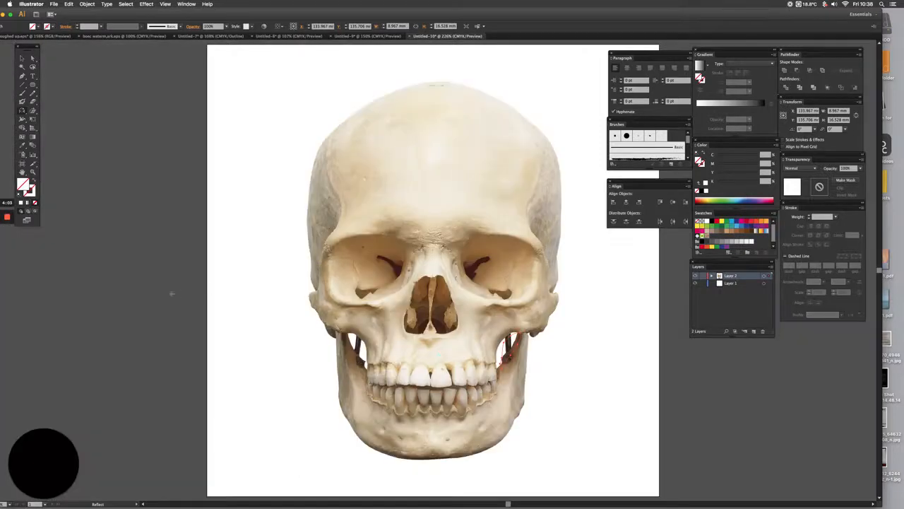
- Trace the upper front tooth just left of the midline as a closed shape with the Pen tool
{"action": "left_click_drag", "start_coordinate": [343, 342], "coordinate": [564, 460]}
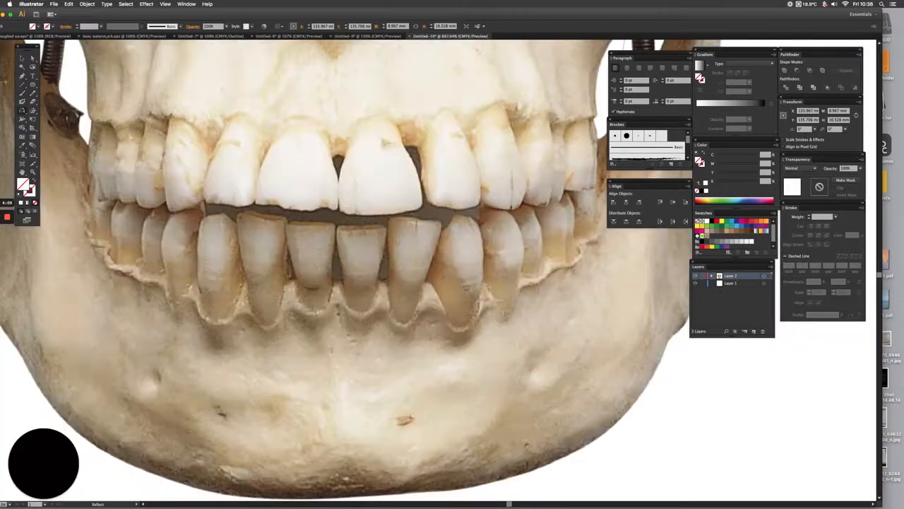
{"action": "key", "text": "p"}
{"action": "left_click", "coordinate": [340, 212]}
{"action": "left_click", "coordinate": [326, 152]}
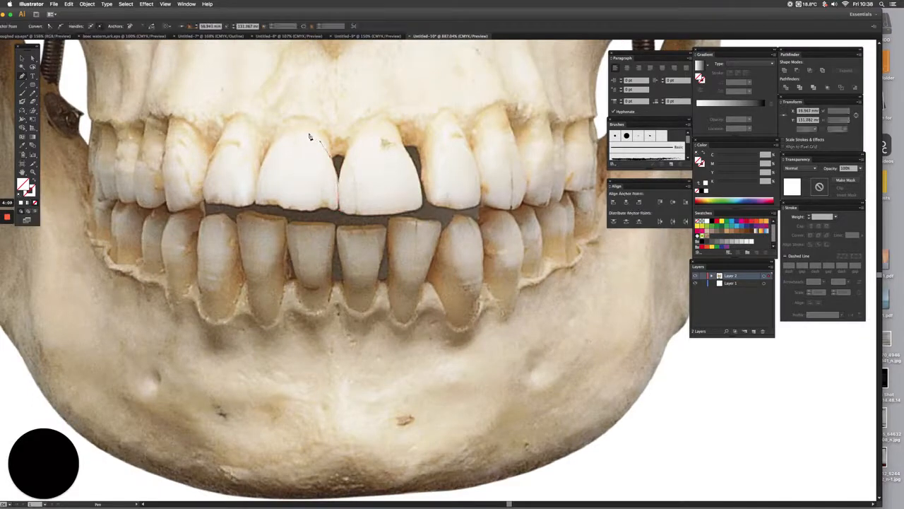
{"action": "left_click", "coordinate": [300, 132]}
{"action": "left_click_drag", "start_coordinate": [300, 132], "coordinate": [293, 131]}
{"action": "left_click_drag", "start_coordinate": [266, 162], "coordinate": [256, 180]}
{"action": "left_click", "coordinate": [253, 203]}
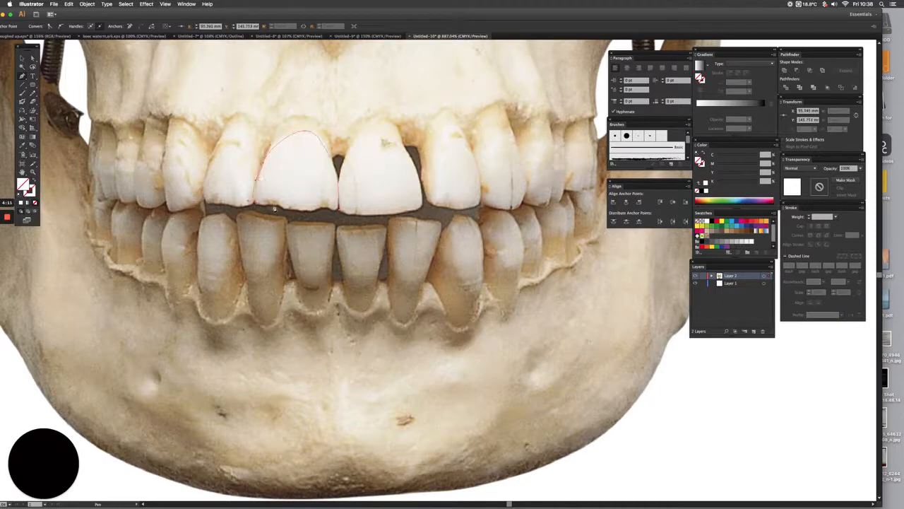
{"action": "left_click", "coordinate": [341, 211]}
- Trace the second and third upper teeth left of the midline as separate closed shapes
{"action": "left_click", "coordinate": [258, 157]}
{"action": "left_click_drag", "start_coordinate": [248, 121], "coordinate": [240, 120]}
{"action": "left_click_drag", "start_coordinate": [207, 202], "coordinate": [244, 208]}
{"action": "left_click_drag", "start_coordinate": [258, 157], "coordinate": [253, 115]}
{"action": "left_click_drag", "start_coordinate": [185, 123], "coordinate": [164, 178]}
{"action": "left_click_drag", "start_coordinate": [169, 209], "coordinate": [204, 205]}
{"action": "scroll", "coordinate": [197, 141], "scroll_direction": "left", "scroll_amount": 5}
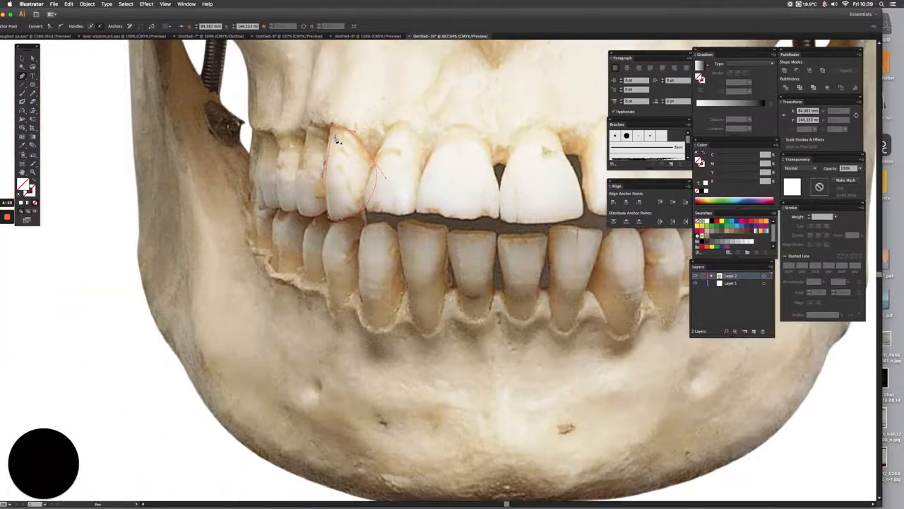
{"action": "left_click", "coordinate": [335, 134]}
- Trace the fourth and fifth upper teeth left of the midline, overlapping each with its neighbour
{"action": "left_click", "coordinate": [315, 129]}
{"action": "left_click", "coordinate": [298, 211]}
{"action": "left_click", "coordinate": [326, 215]}
{"action": "left_click_drag", "start_coordinate": [334, 140], "coordinate": [339, 177]}
{"action": "left_click_drag", "start_coordinate": [343, 152], "coordinate": [278, 147]}
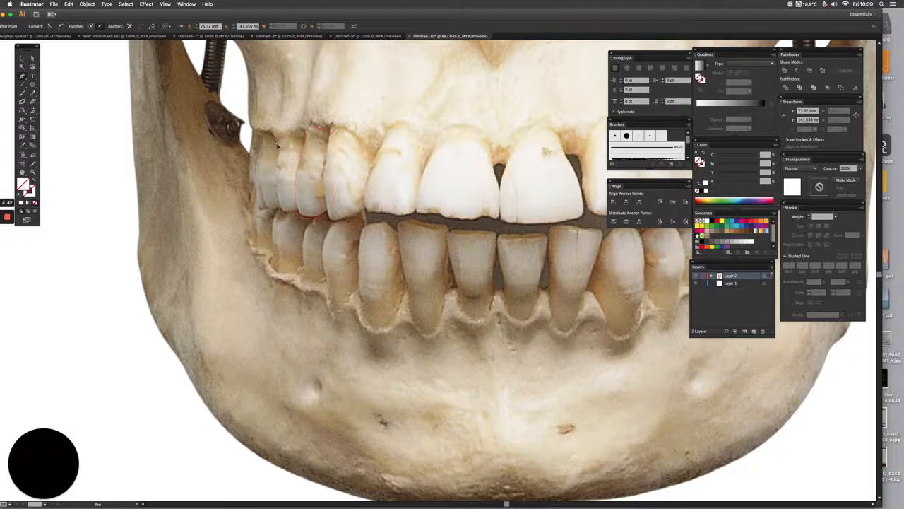
{"action": "left_click", "coordinate": [276, 188]}
{"action": "left_click_drag", "start_coordinate": [313, 162], "coordinate": [309, 143]}
- Trace the outermost upper left tooth and check the row of tooth shapes in outline view
{"action": "left_click", "coordinate": [272, 141]}
{"action": "left_click", "coordinate": [283, 204]}
{"action": "left_click", "coordinate": [282, 144]}
{"action": "key", "text": "super+y"}
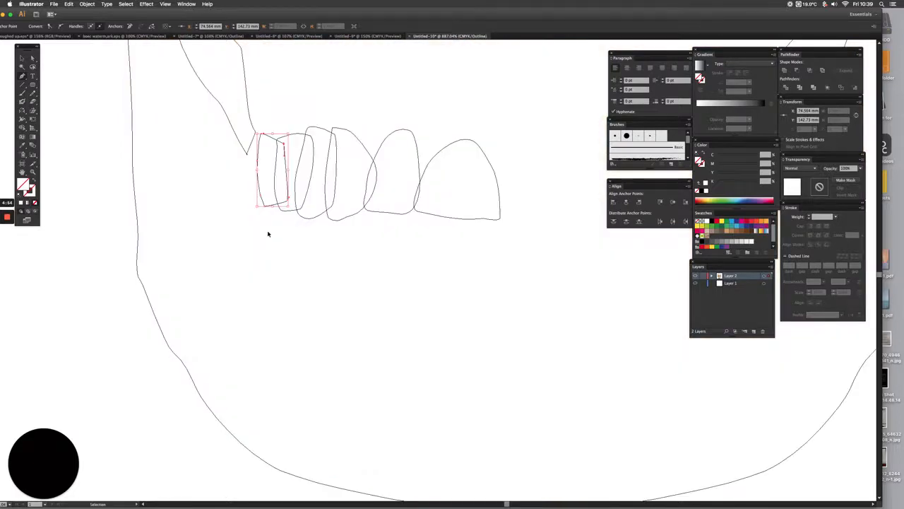
{"action": "key", "text": "super+y"}
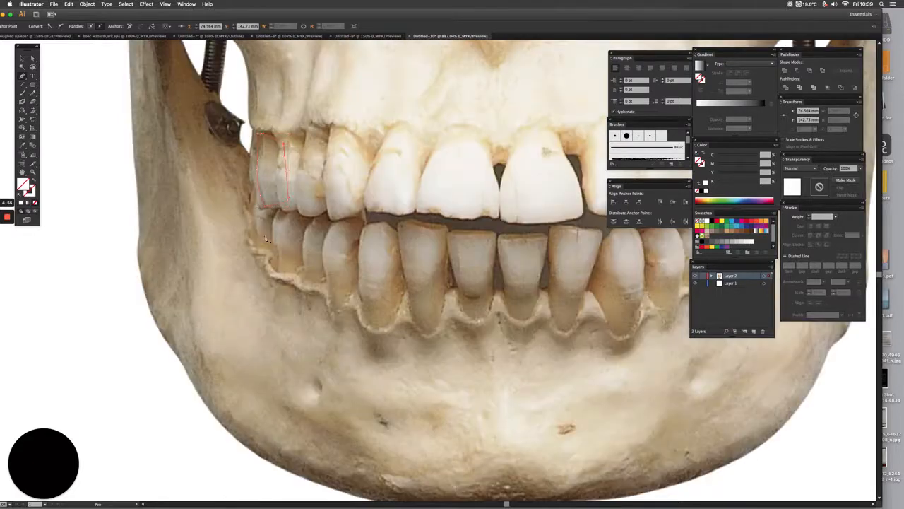
{"action": "key", "text": "super+shift+a"}
{"action": "left_click", "coordinate": [273, 209]}
{"action": "left_click", "coordinate": [261, 208]}
{"action": "key", "text": "super+z"}
{"action": "key", "text": "super+z"}
{"action": "key", "text": "super+z"}
{"action": "key", "text": "super+z"}
{"action": "key", "text": "super+shift+a"}
- Trace the two outermost lower left teeth as separate closed shapes with the Pen tool
{"action": "left_click_drag", "start_coordinate": [287, 218], "coordinate": [274, 219]}
{"action": "left_click_drag", "start_coordinate": [273, 265], "coordinate": [282, 276]}
{"action": "left_click", "coordinate": [302, 274]}
{"action": "left_click", "coordinate": [305, 223]}
{"action": "left_click", "coordinate": [304, 217]}
{"action": "key", "text": "super+shift+a"}
{"action": "left_click_drag", "start_coordinate": [300, 241], "coordinate": [329, 283]}
{"action": "left_click", "coordinate": [331, 221]}
{"action": "key", "text": "super+shift+a"}
- Trace the fourth and third lower teeth left of the midline, following their roots down to the gum line
{"action": "left_click", "coordinate": [363, 227]}
{"action": "left_click", "coordinate": [331, 226]}
{"action": "left_click", "coordinate": [332, 286]}
{"action": "left_click", "coordinate": [331, 304]}
{"action": "left_click", "coordinate": [342, 310]}
{"action": "left_click", "coordinate": [357, 222]}
{"action": "left_click", "coordinate": [400, 235]}
{"action": "left_click_drag", "start_coordinate": [386, 224], "coordinate": [367, 224]}
{"action": "left_click_drag", "start_coordinate": [360, 304], "coordinate": [363, 312]}
{"action": "left_click", "coordinate": [402, 240]}
- Trace the second lower tooth left of the midline as a closed shape and check the outlines
{"action": "left_click", "coordinate": [436, 228]}
{"action": "left_click", "coordinate": [404, 241]}
{"action": "left_click", "coordinate": [400, 225]}
{"action": "left_click", "coordinate": [406, 287]}
{"action": "left_click", "coordinate": [447, 235]}
{"action": "left_click", "coordinate": [445, 228]}
{"action": "key", "text": "super+y"}
{"action": "key", "text": "super+y"}
{"action": "key", "text": "super+space"}
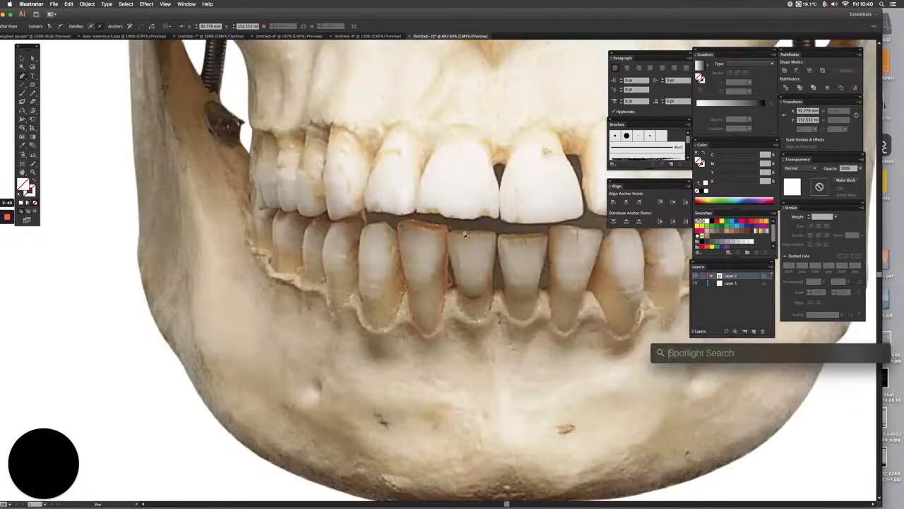
- Trace the innermost lower tooth left of the midline as a closed shape and check the tooth outlines
{"action": "key", "text": "Escape"}
{"action": "left_click", "coordinate": [494, 234]}
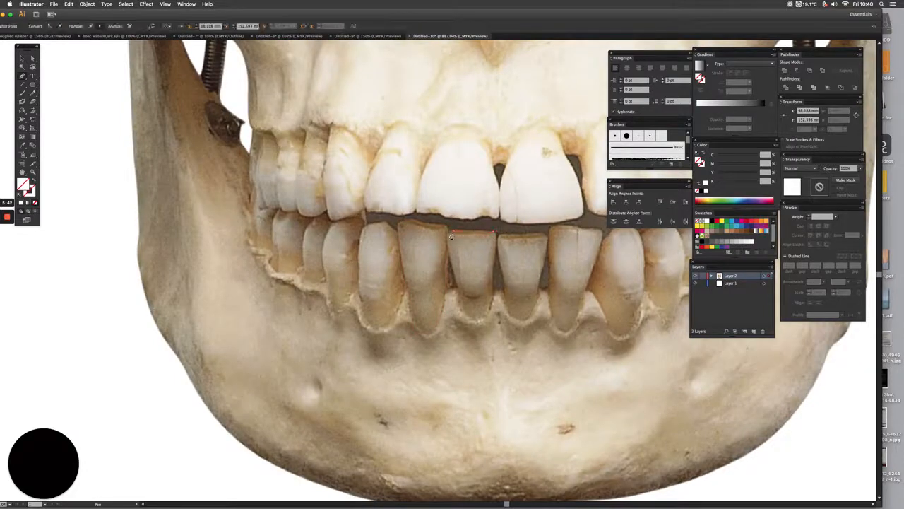
{"action": "left_click", "coordinate": [453, 285]}
{"action": "left_click", "coordinate": [481, 321]}
{"action": "key", "text": "super+0"}
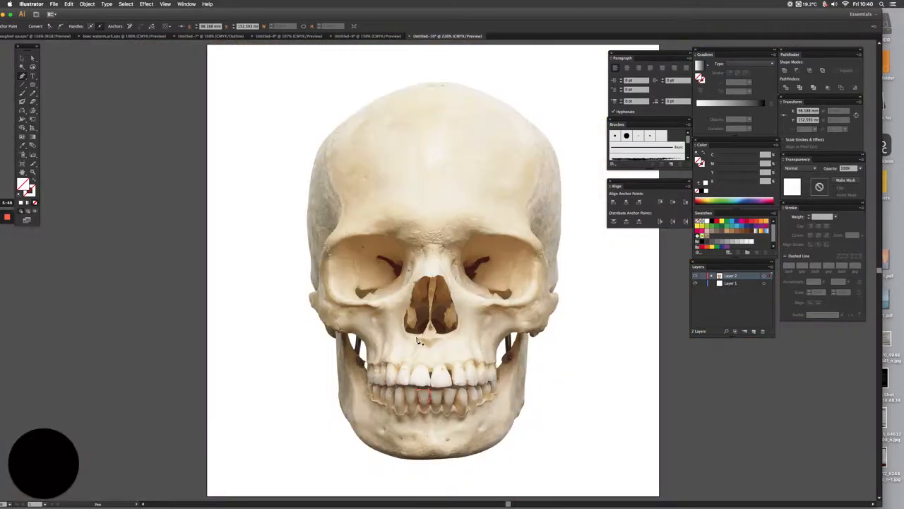
{"action": "key", "text": "super+y"}
{"action": "left_click_drag", "start_coordinate": [346, 343], "coordinate": [514, 389]}
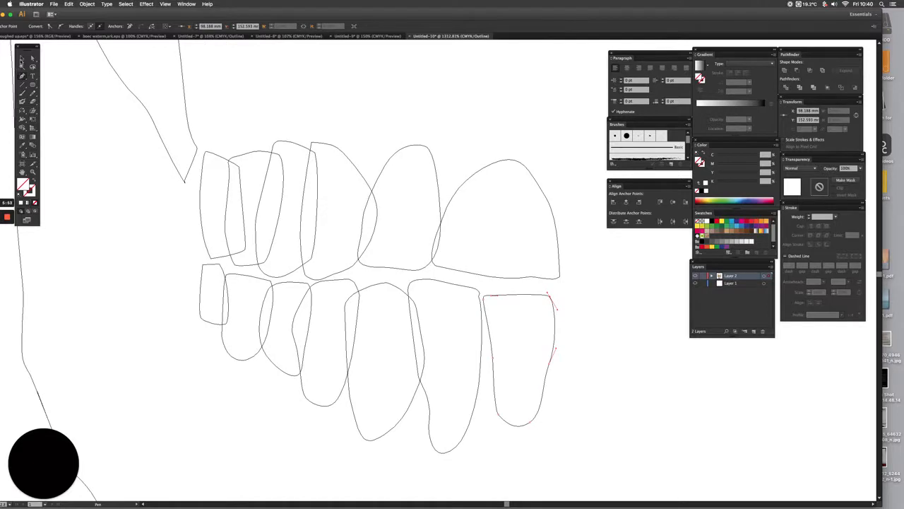
- Mirror a copy of all the traced upper and lower teeth onto the other half of the jaw and nudge it toward the midline
{"action": "left_click", "coordinate": [22, 59]}
{"action": "left_click_drag", "start_coordinate": [220, 137], "coordinate": [551, 396]}
{"action": "left_click", "coordinate": [26, 113]}
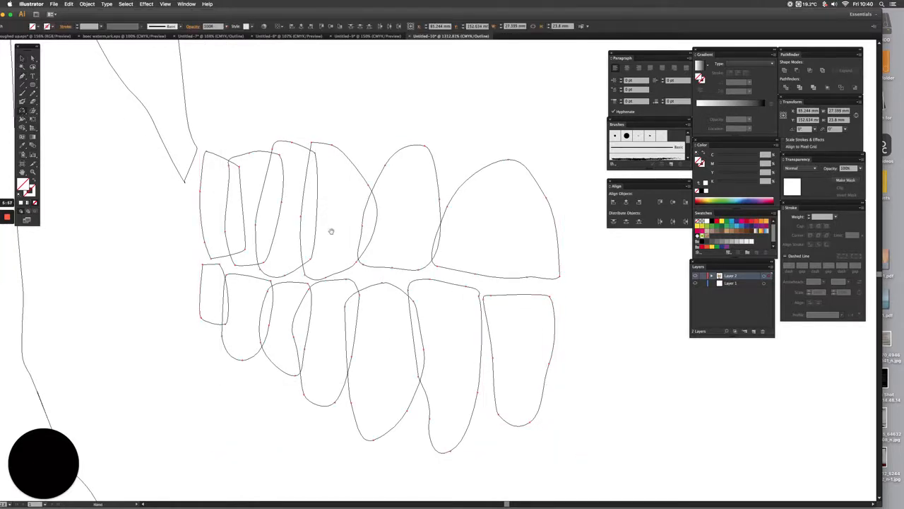
{"action": "scroll", "coordinate": [424, 240], "scroll_direction": "right", "scroll_amount": 3}
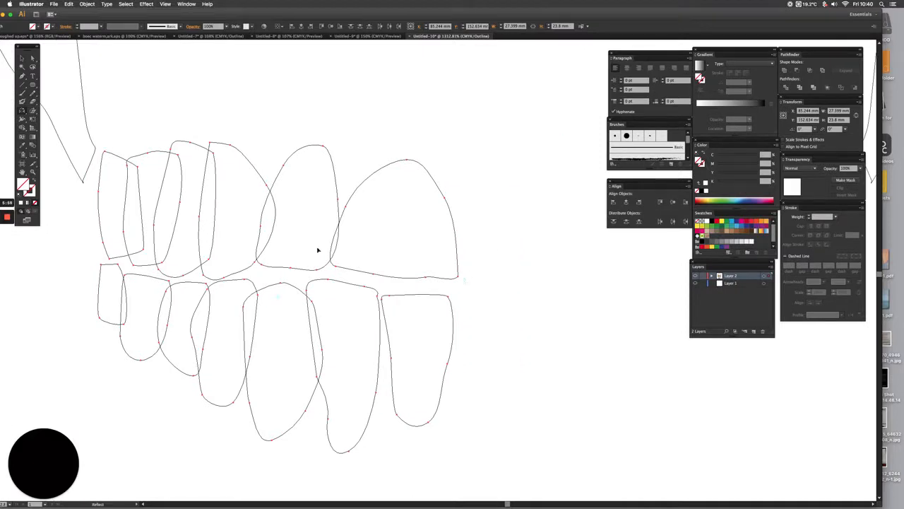
{"action": "left_click_drag", "start_coordinate": [99, 220], "coordinate": [519, 243]}
{"action": "key", "text": "Left"}
{"action": "key", "text": "Left"}
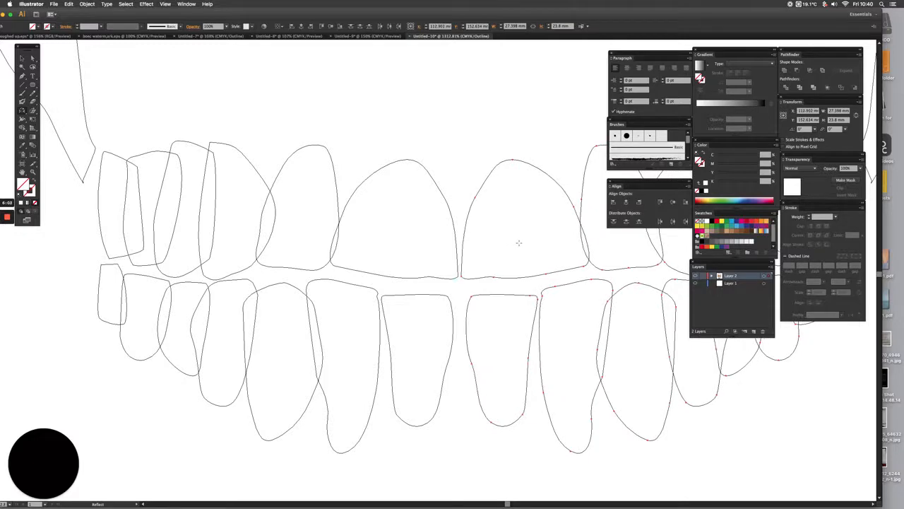
{"action": "key", "text": "super+0"}
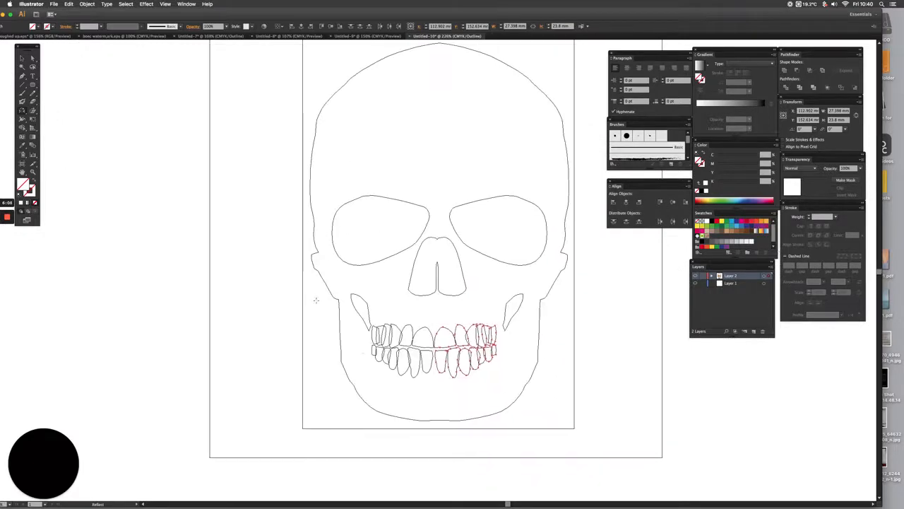
- Centre both halves of the teeth within the skull outline by nudging them sideways, and compare the result with the photo
{"action": "left_click", "coordinate": [21, 59]}
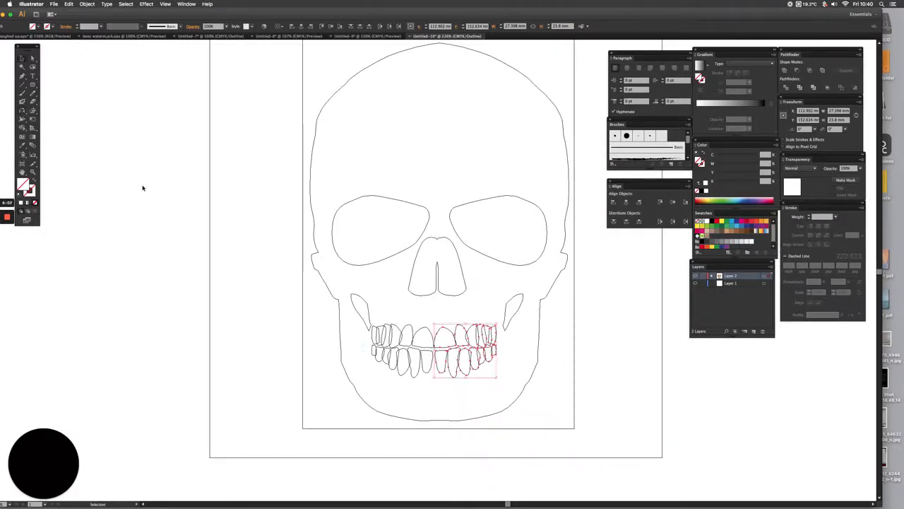
{"action": "left_click_drag", "start_coordinate": [359, 339], "coordinate": [505, 366]}
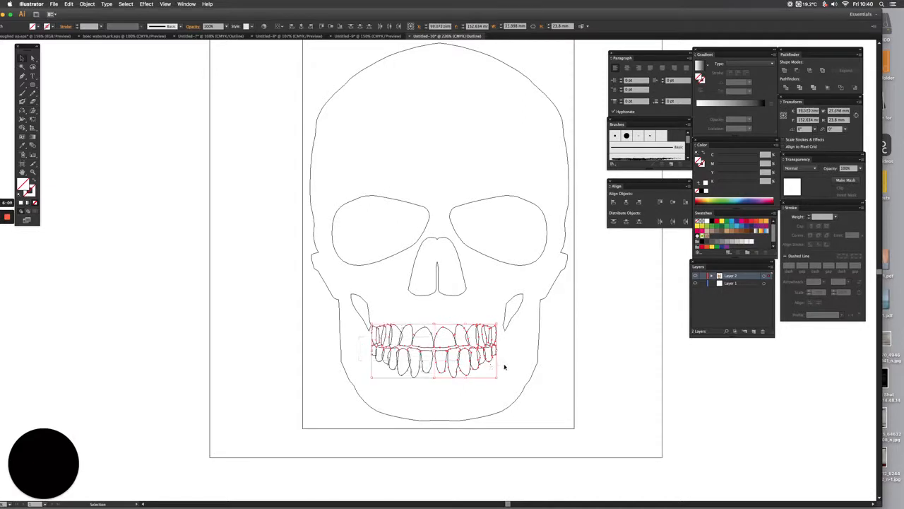
{"action": "key", "text": "Right"}
{"action": "key", "text": "Right"}
{"action": "key", "text": "Right"}
{"action": "key", "text": "Right"}
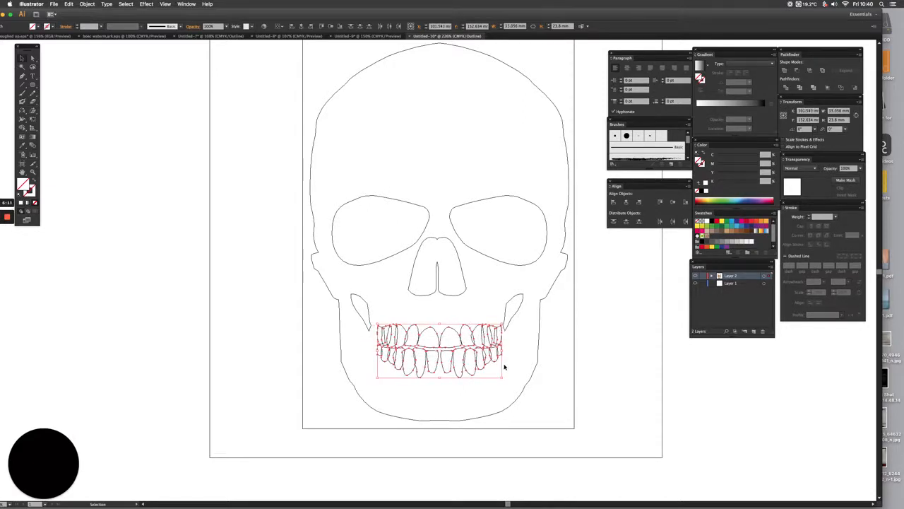
{"action": "key", "text": "Left"}
{"action": "key", "text": "Left"}
{"action": "key", "text": "Left"}
{"action": "key", "text": "Left"}
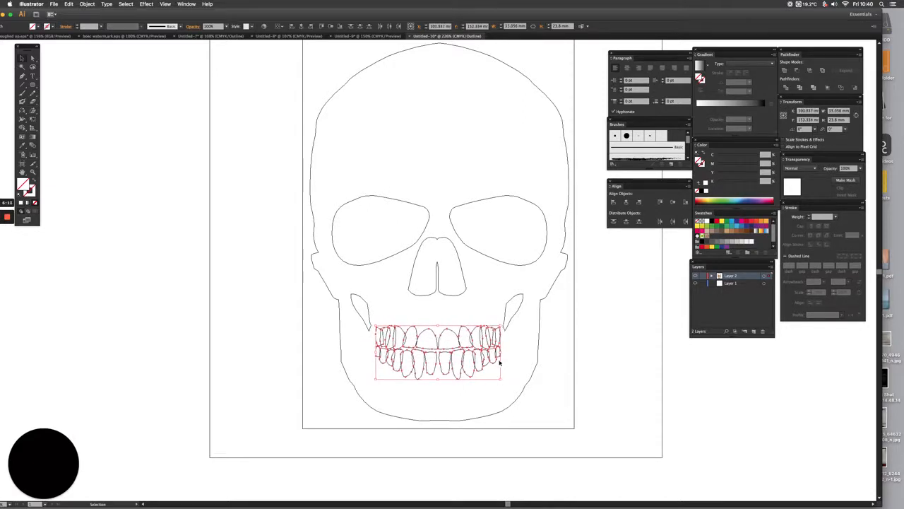
{"action": "left_click", "coordinate": [323, 339]}
{"action": "key", "text": "super+space"}
{"action": "left_click_drag", "start_coordinate": [325, 298], "coordinate": [528, 406]}
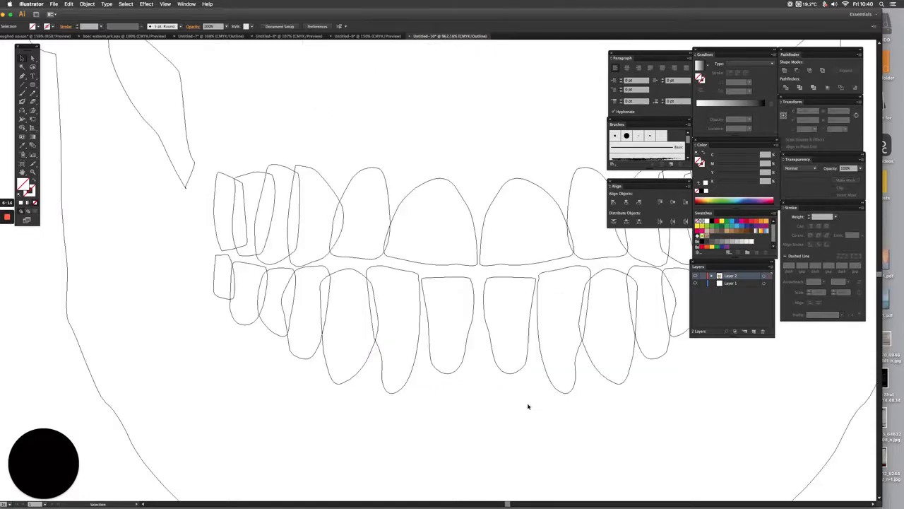
{"action": "key", "text": "super+y"}
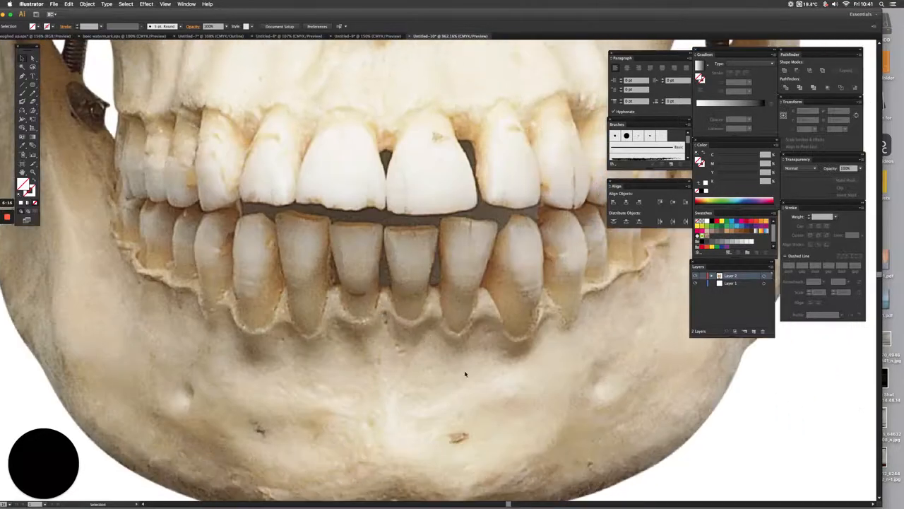
- Lock the skull photo so that only the traced shapes can be selected
{"action": "key", "text": "super+0"}
{"action": "scroll", "coordinate": [474, 373], "scroll_direction": "down", "scroll_amount": 2}
{"action": "scroll", "coordinate": [474, 373], "scroll_direction": "right", "scroll_amount": 2}
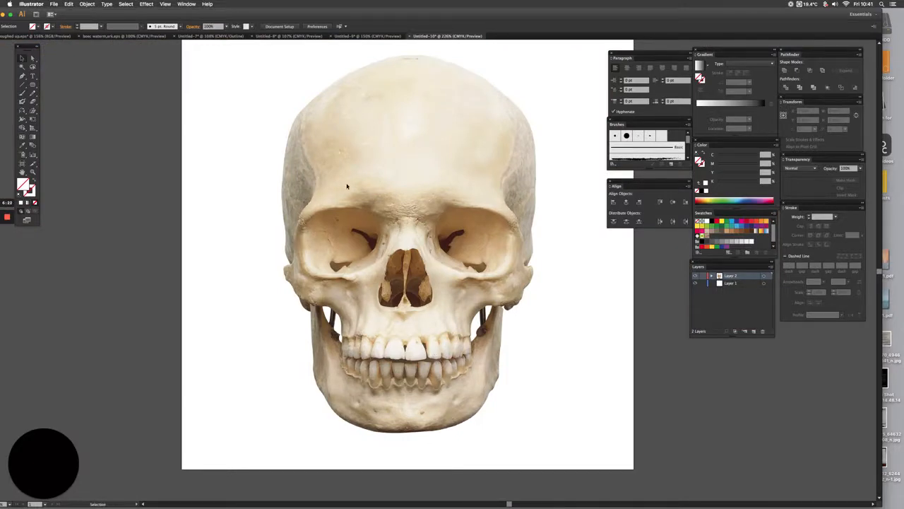
{"action": "left_click", "coordinate": [306, 177]}
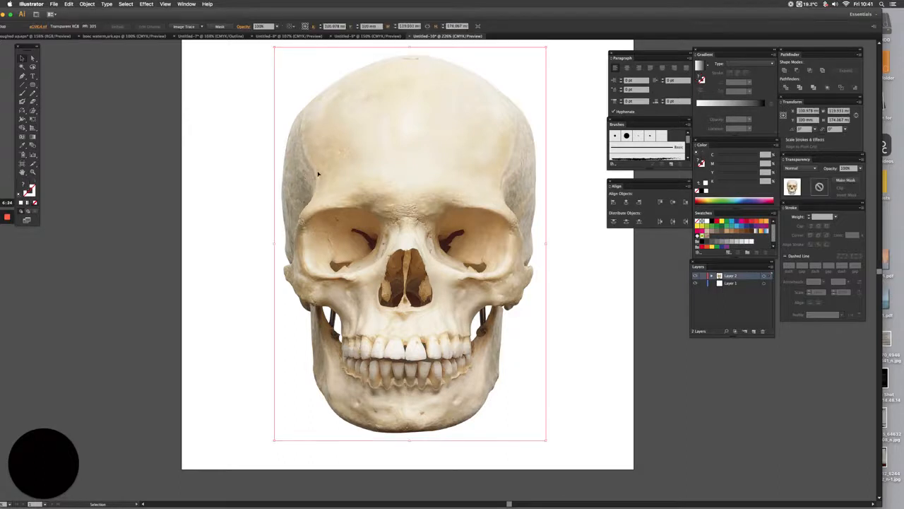
{"action": "left_click", "coordinate": [173, 223]}
{"action": "left_click", "coordinate": [307, 400]}
{"action": "left_click", "coordinate": [234, 396]}
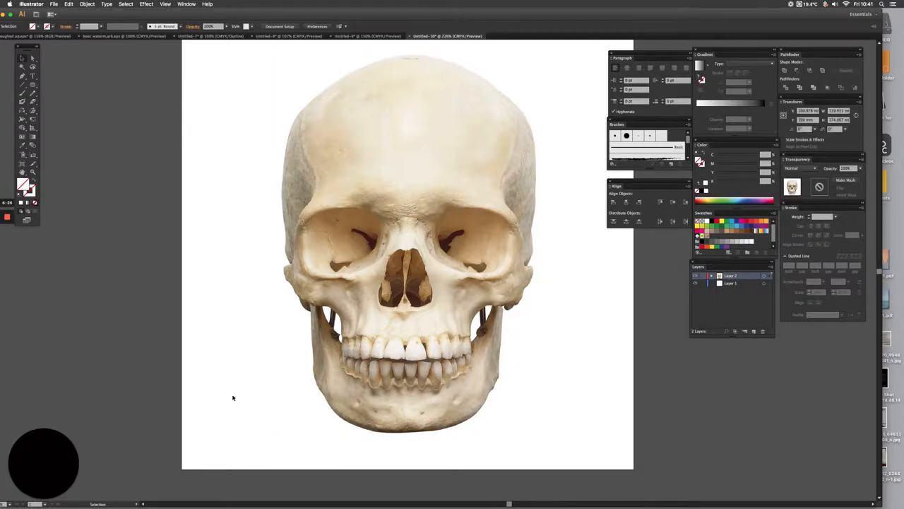
{"action": "left_click", "coordinate": [281, 427]}
{"action": "left_click", "coordinate": [271, 421]}
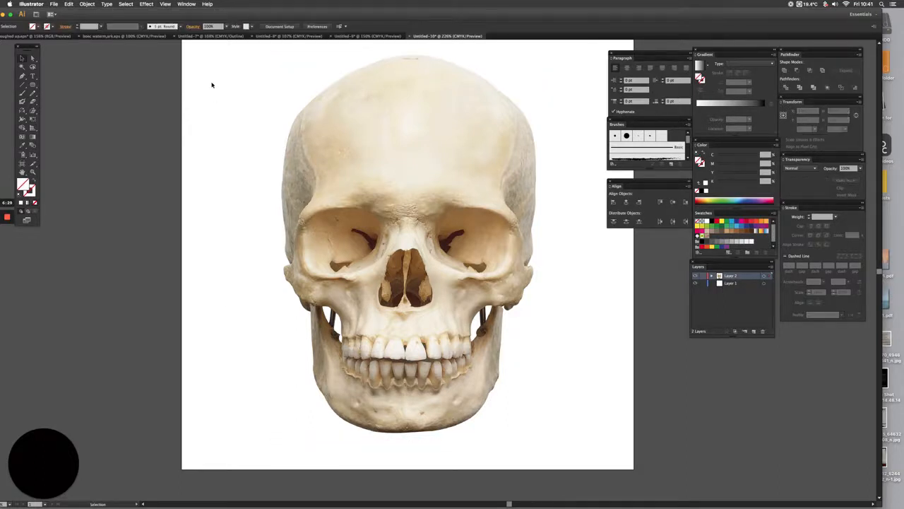
- Select all the traced skull shapes and fill them with a pale cream sampled from the photo's forehead
{"action": "left_click_drag", "start_coordinate": [212, 84], "coordinate": [573, 414]}
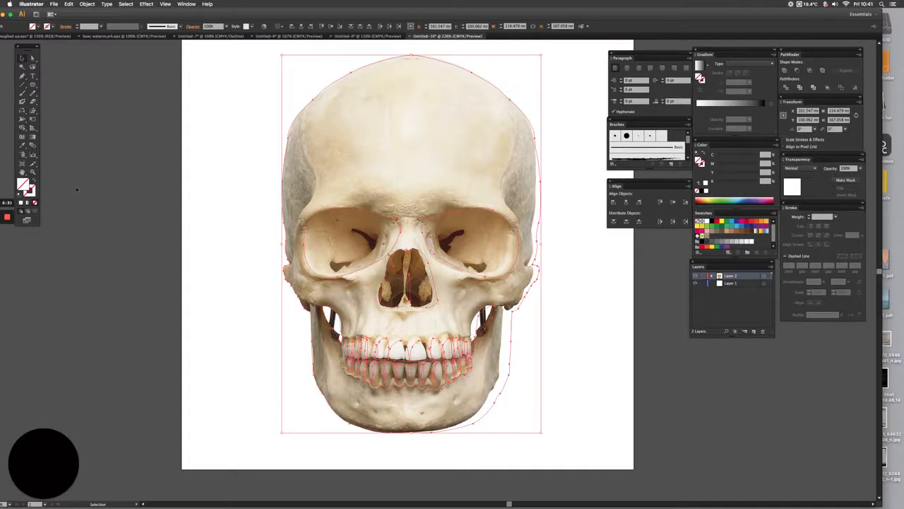
{"action": "left_click", "coordinate": [23, 146]}
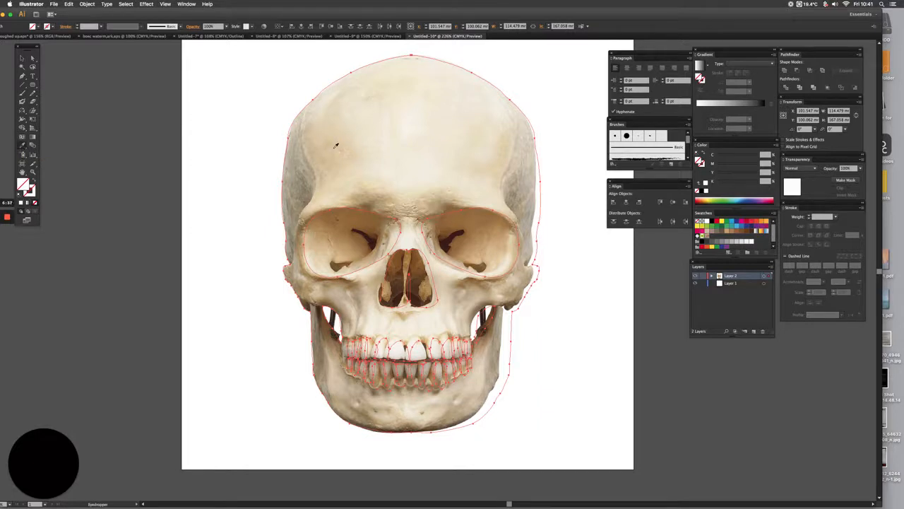
{"action": "left_click", "coordinate": [388, 129]}
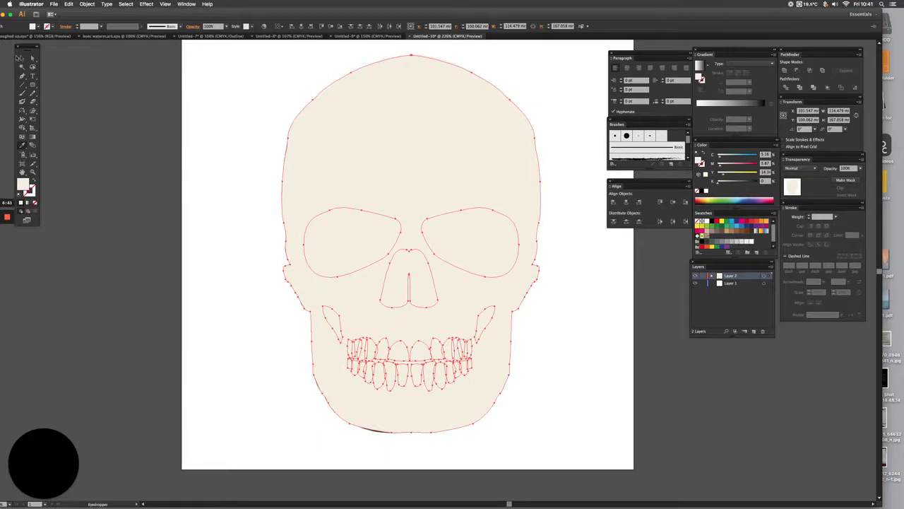
- Move the whole set of cream skull shapes off the photo so they sit beside it on the left
{"action": "left_click", "coordinate": [20, 58]}
{"action": "left_click", "coordinate": [221, 168]}
{"action": "scroll", "coordinate": [535, 174], "scroll_direction": "left", "scroll_amount": 5}
{"action": "left_click_drag", "start_coordinate": [535, 174], "coordinate": [206, 163]}
{"action": "scroll", "coordinate": [453, 229], "scroll_direction": "left", "scroll_amount": 5}
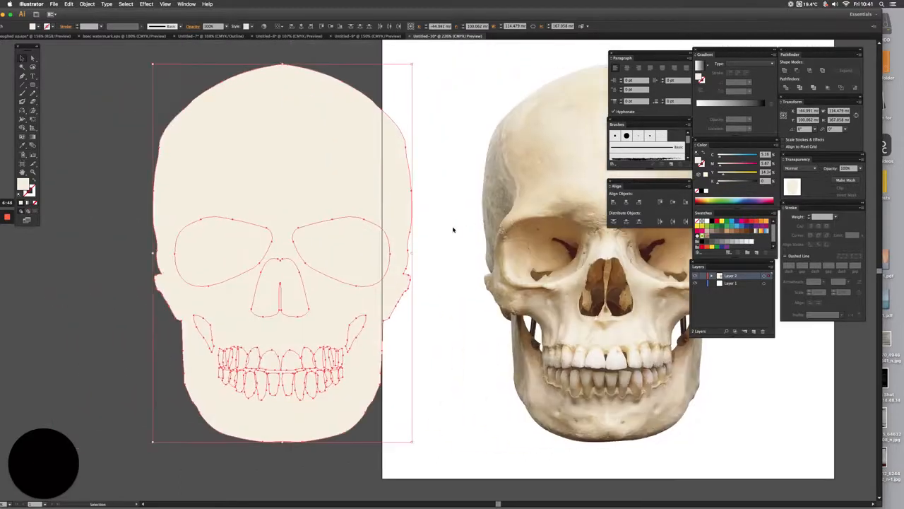
{"action": "scroll", "coordinate": [453, 229], "scroll_direction": "right", "scroll_amount": 5}
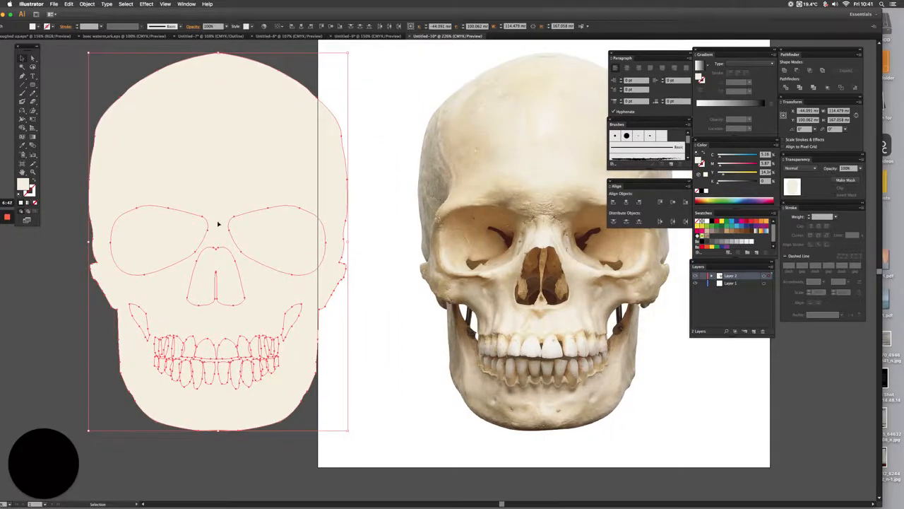
{"action": "scroll", "coordinate": [153, 214], "scroll_direction": "left", "scroll_amount": 5}
- Divide the skull outline by the eye sockets, nose and both cheek gaps with Pathfinder, leaving the teeth out, and ungroup the pieces
{"action": "left_click", "coordinate": [131, 210]}
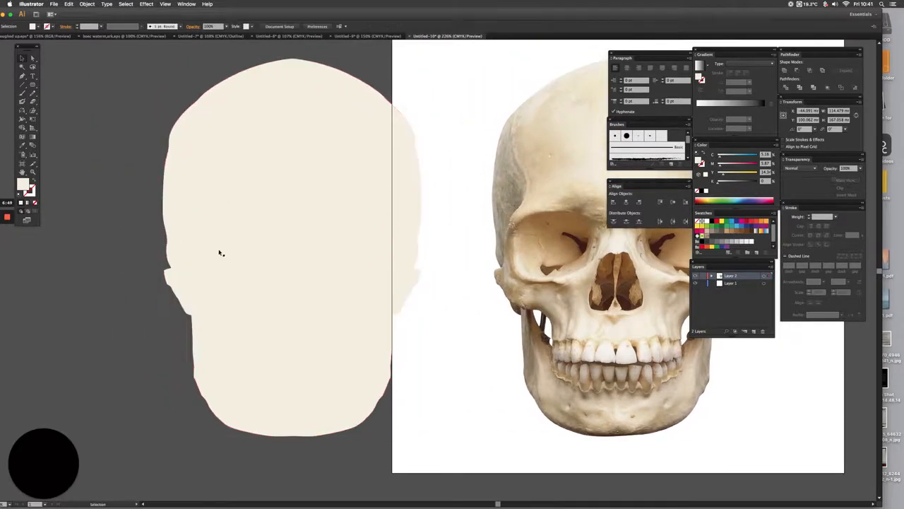
{"action": "left_click", "coordinate": [356, 264]}
{"action": "left_click", "coordinate": [224, 238]}
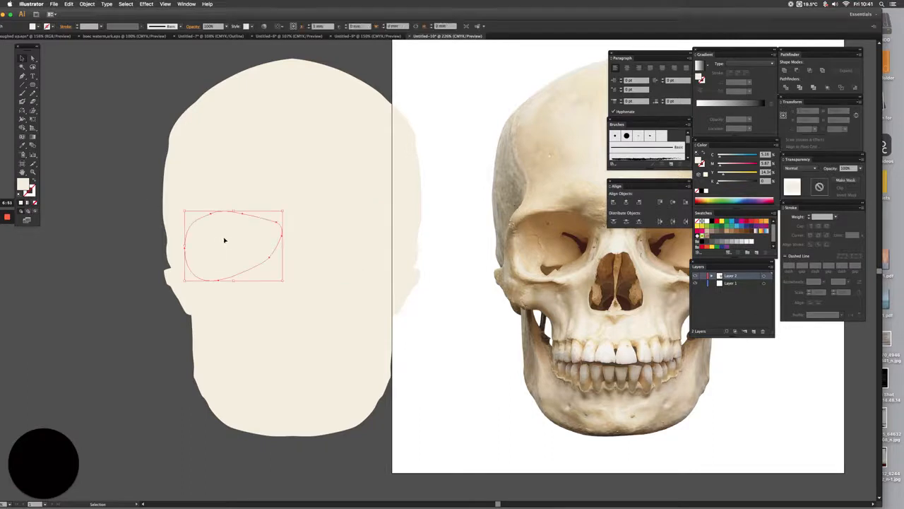
{"action": "left_click", "coordinate": [322, 232], "text": "shift"}
{"action": "left_click", "coordinate": [277, 295], "text": "shift"}
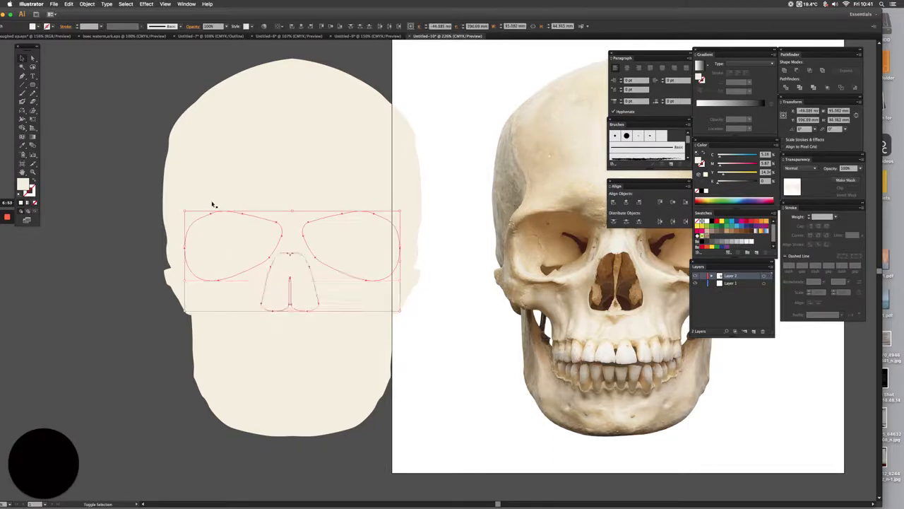
{"action": "left_click", "coordinate": [204, 140], "text": "shift"}
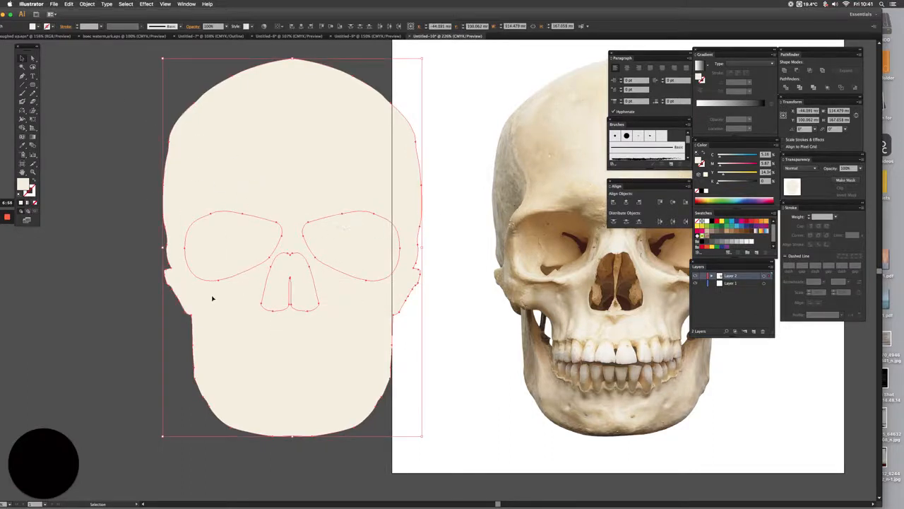
{"action": "left_click", "coordinate": [212, 323], "text": "shift"}
{"action": "left_click", "coordinate": [376, 332], "text": "shift"}
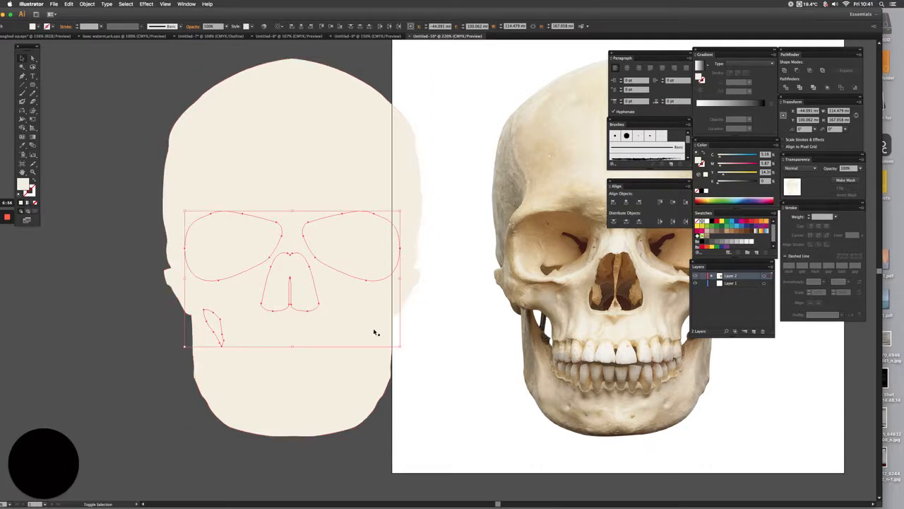
{"action": "left_click", "coordinate": [377, 330], "text": "shift"}
{"action": "left_click", "coordinate": [370, 331], "text": "shift"}
{"action": "left_click", "coordinate": [367, 331], "text": "shift"}
{"action": "left_click", "coordinate": [282, 165], "text": "shift"}
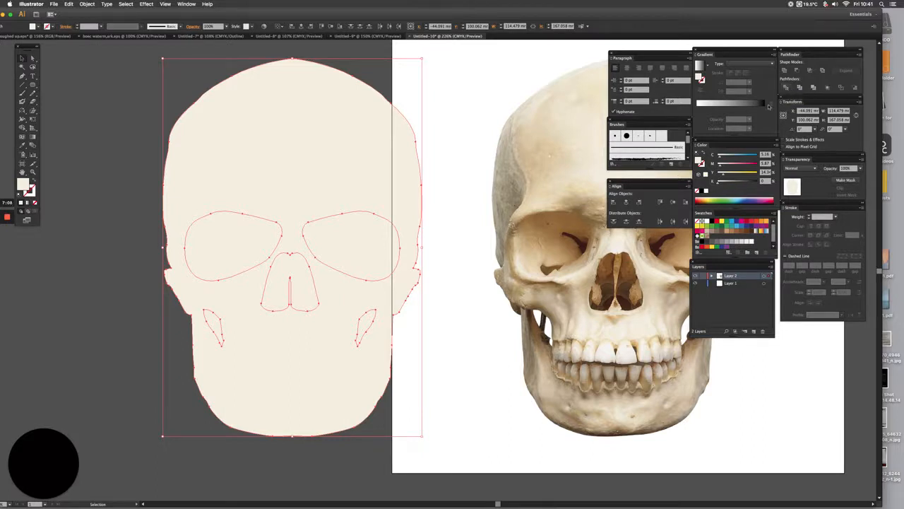
{"action": "left_click", "coordinate": [187, 4]}
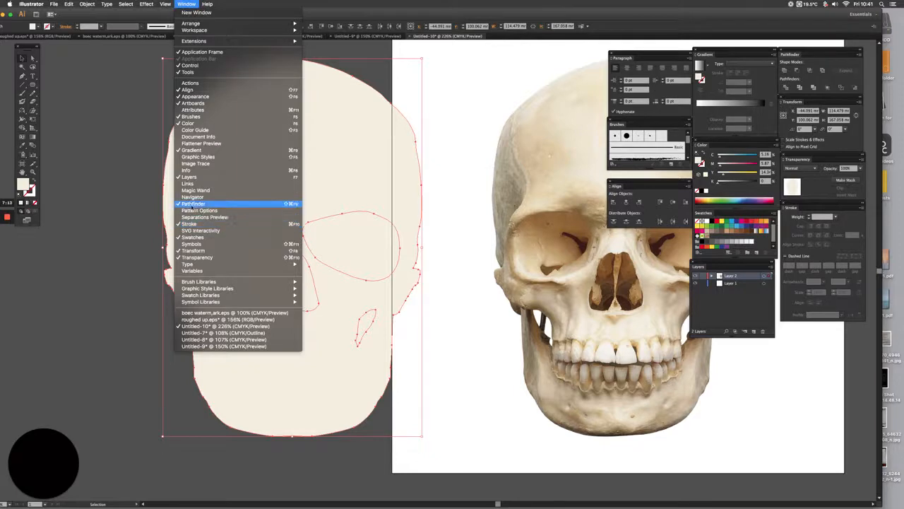
{"action": "left_click", "coordinate": [454, 101]}
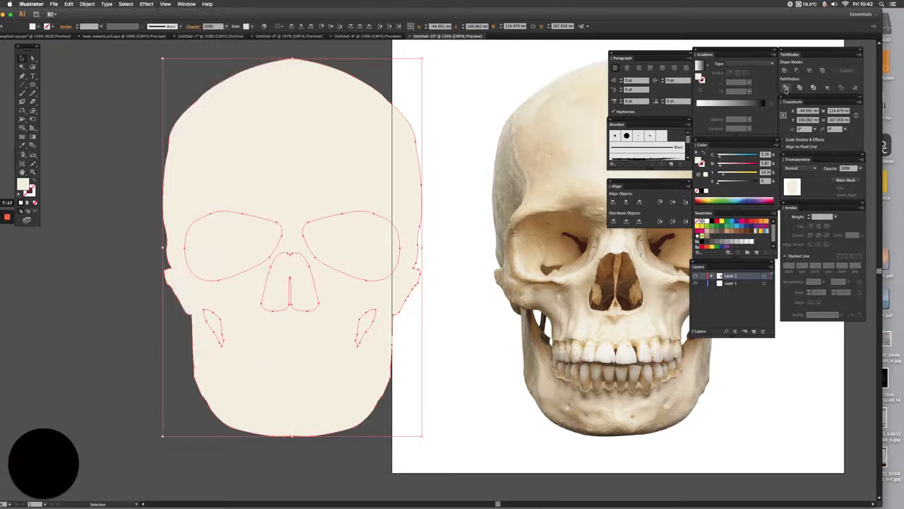
{"action": "key", "text": "super"}
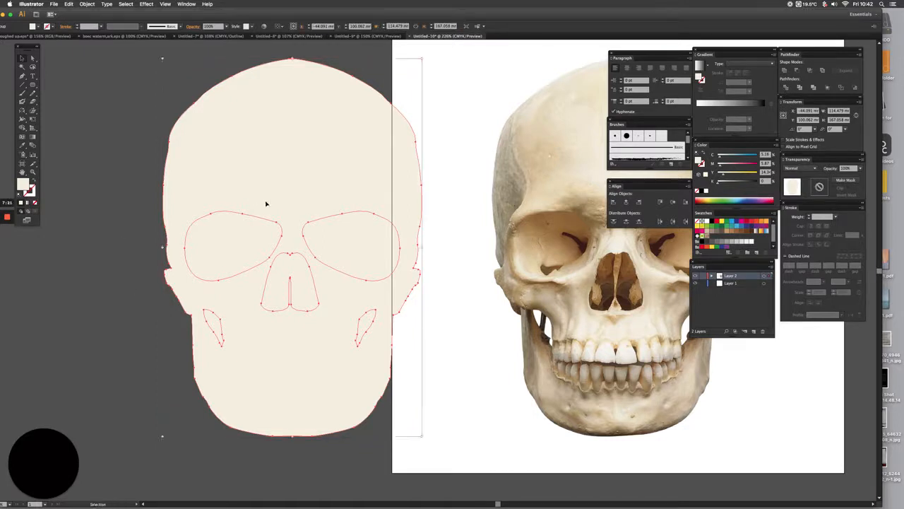
{"action": "key", "text": "super+shift+g"}
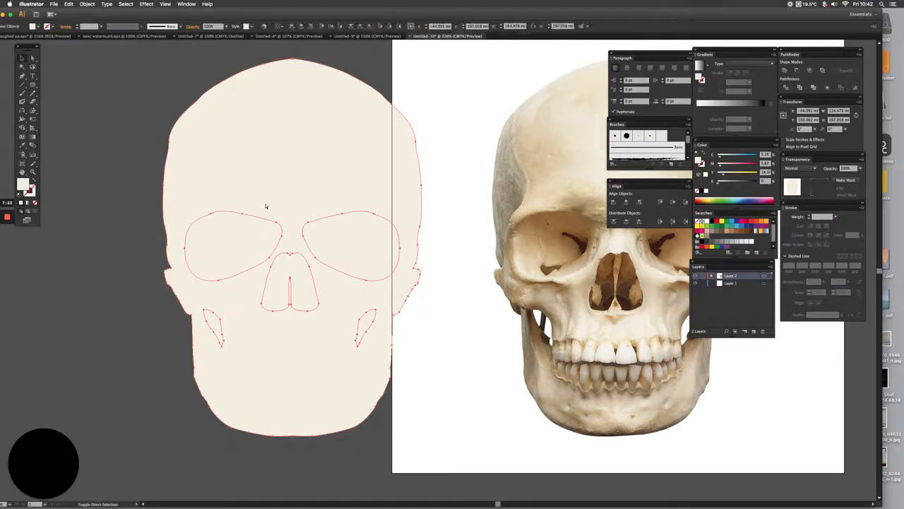
- Delete both eye socket pieces and the nose piece to cut holes through the skull shape
{"action": "left_click", "coordinate": [136, 238]}
{"action": "left_click", "coordinate": [220, 255]}
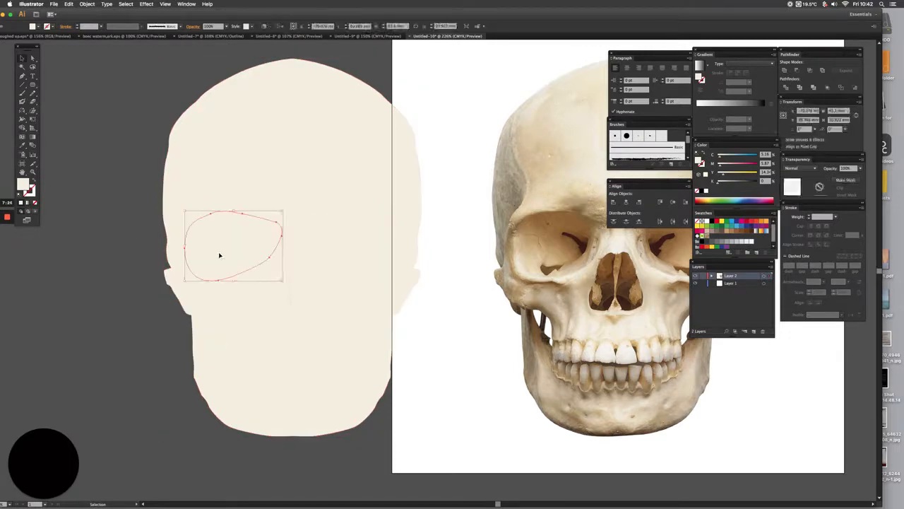
{"action": "key", "text": "Delete"}
{"action": "left_click", "coordinate": [335, 253]}
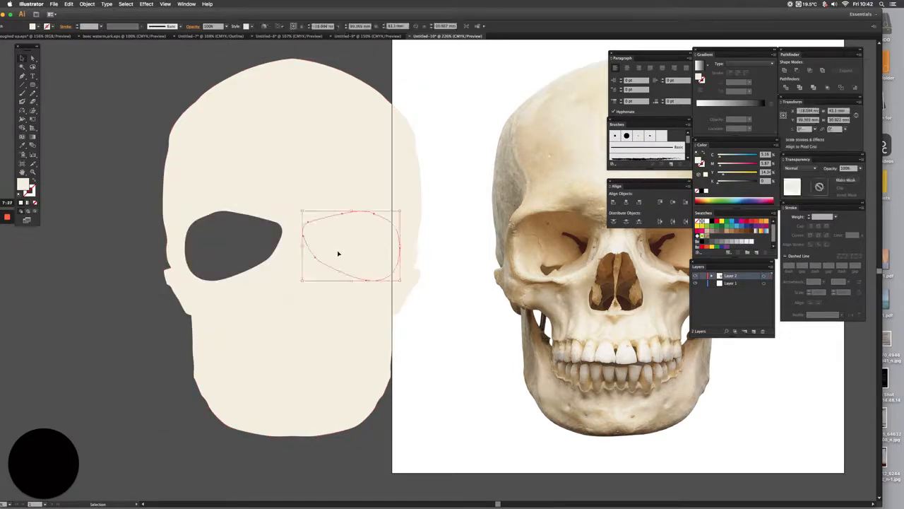
{"action": "key", "text": "Delete"}
{"action": "left_click", "coordinate": [301, 286]}
{"action": "key", "text": "Delete"}
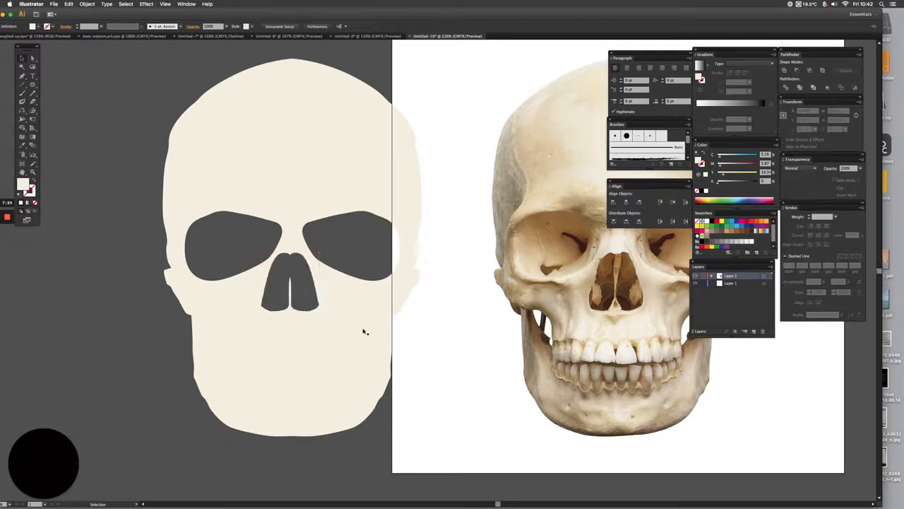
- Delete both cheek gap pieces to cut holes through the cream skull shape
{"action": "left_click", "coordinate": [366, 328]}
{"action": "key", "text": "Delete"}
{"action": "left_click", "coordinate": [221, 328]}
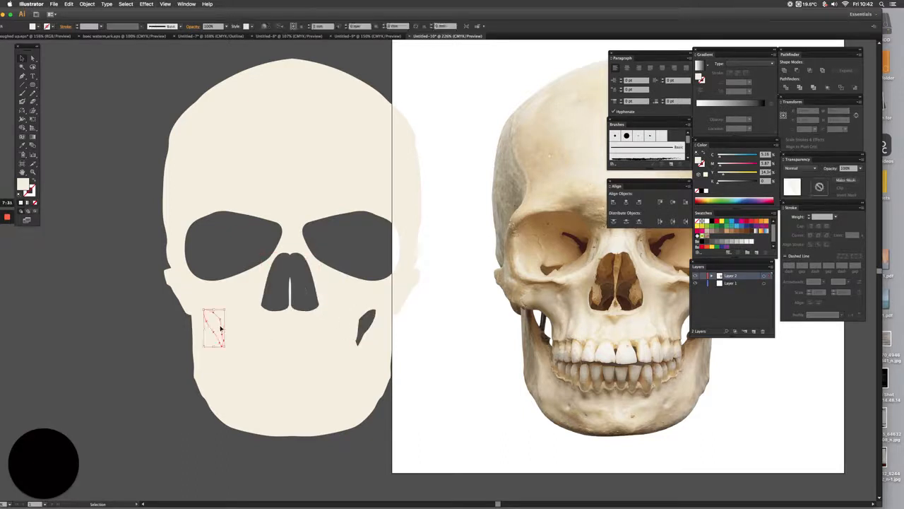
{"action": "key", "text": "Delete"}
{"action": "left_click_drag", "start_coordinate": [233, 325], "coordinate": [198, 316]}
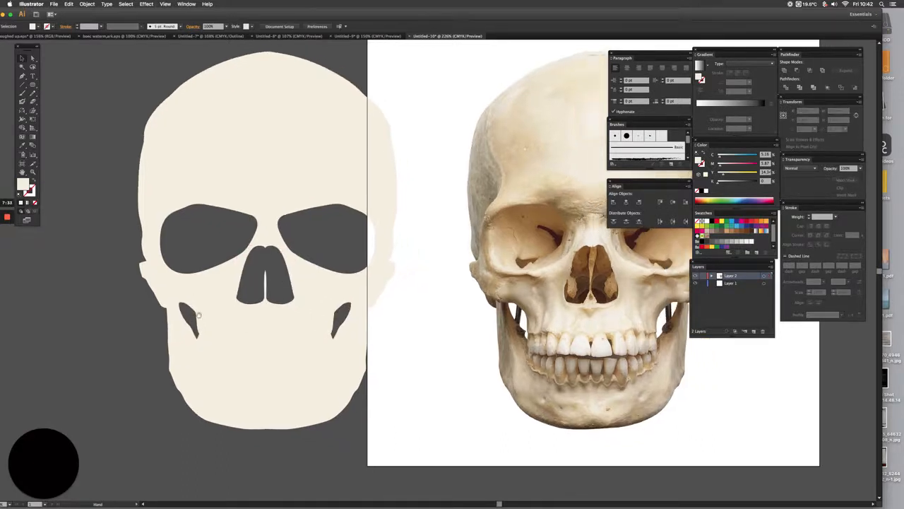
- Select the teeth on the cream skull without the skull shape and fill them with a lighter off-white sampled with the Eyedropper
{"action": "left_click", "coordinate": [288, 147]}
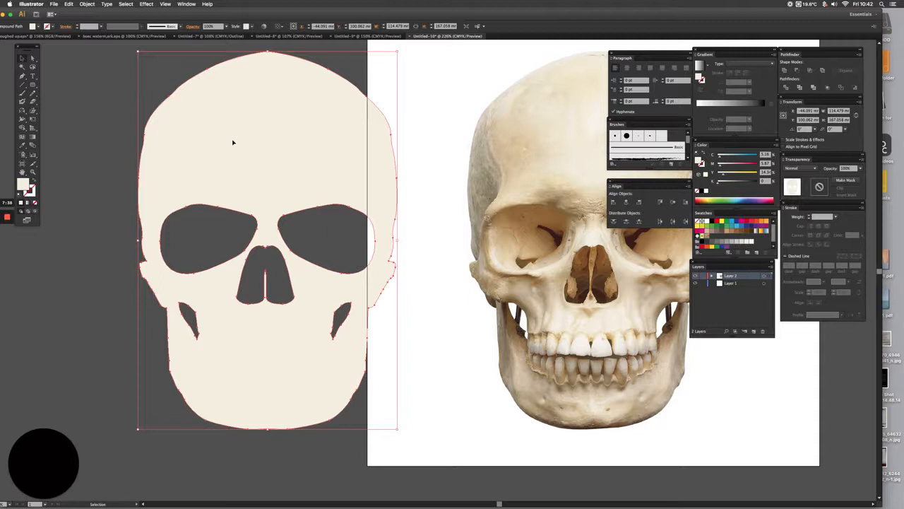
{"action": "left_click", "coordinate": [274, 340]}
{"action": "left_click", "coordinate": [178, 361]}
{"action": "left_click_drag", "start_coordinate": [150, 346], "coordinate": [359, 385]}
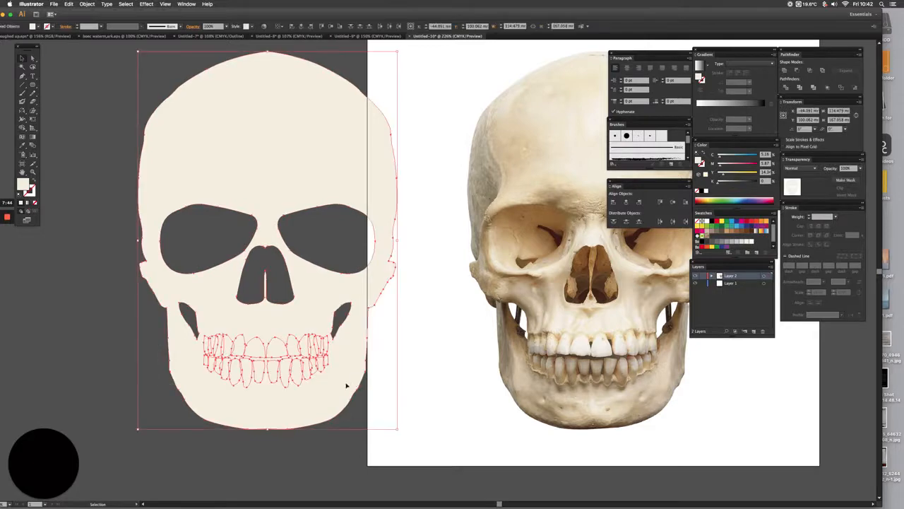
{"action": "left_click", "coordinate": [247, 330], "text": "shift"}
{"action": "left_click", "coordinate": [21, 145]}
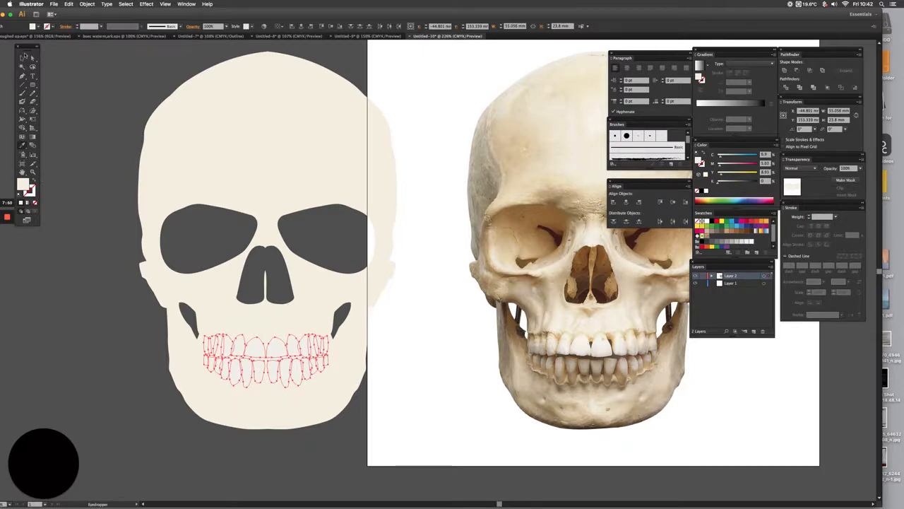
{"action": "left_click", "coordinate": [22, 58]}
{"action": "left_click", "coordinate": [92, 127]}
- Select only the off-white teeth group and place a copy of it beside the skull on the left
{"action": "left_click_drag", "start_coordinate": [290, 250], "coordinate": [317, 189]}
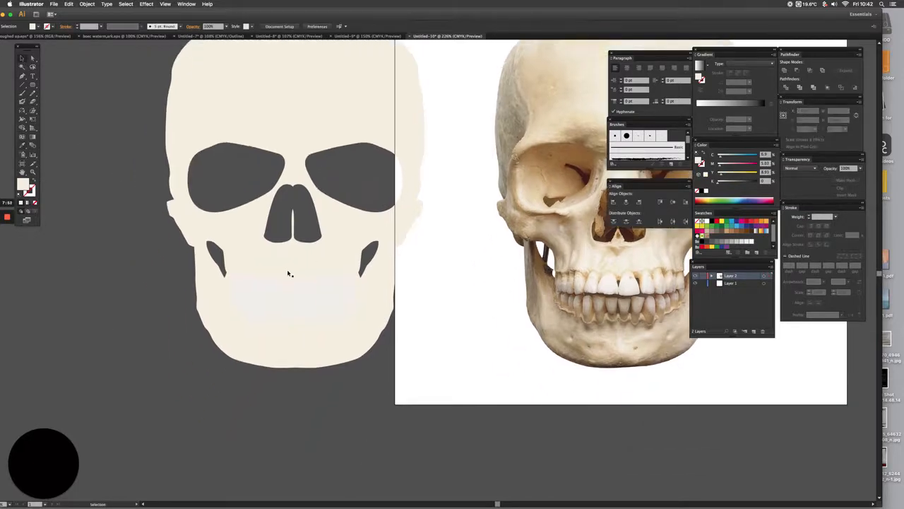
{"action": "left_click", "coordinate": [283, 287]}
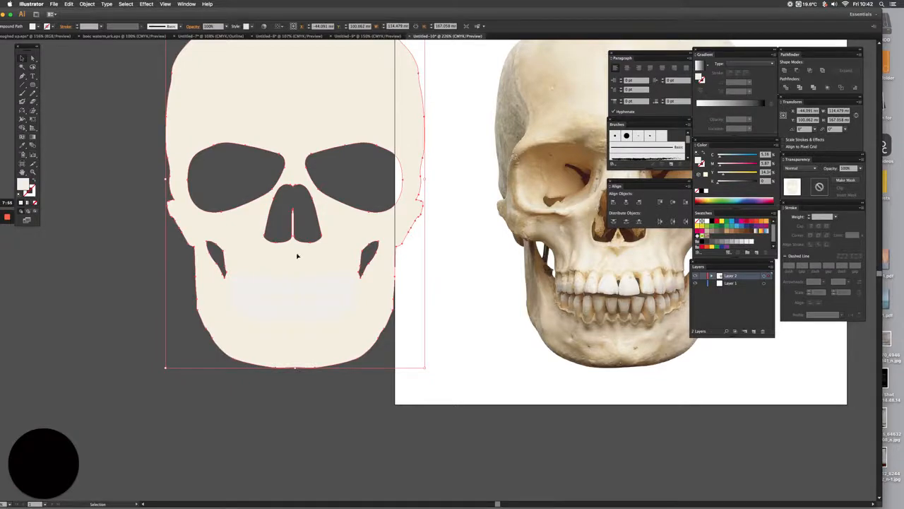
{"action": "left_click", "coordinate": [310, 310], "text": "shift"}
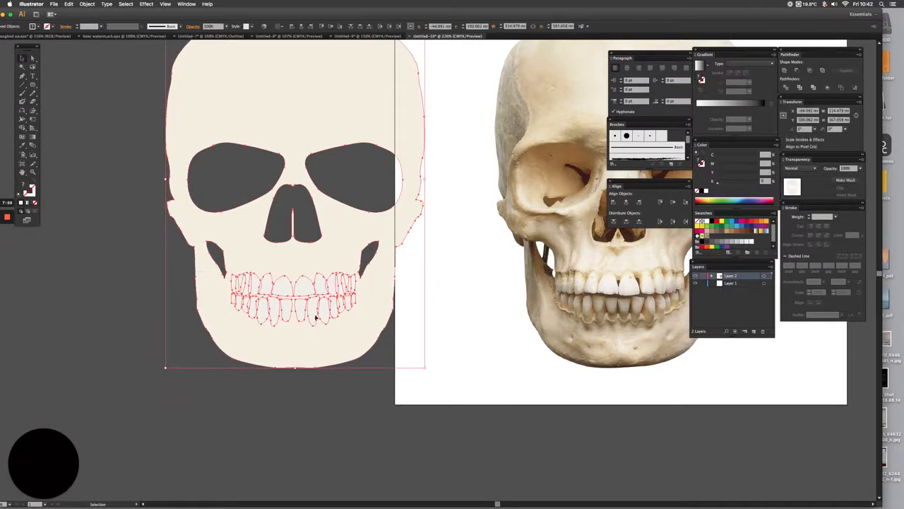
{"action": "left_click", "coordinate": [268, 263], "text": "shift"}
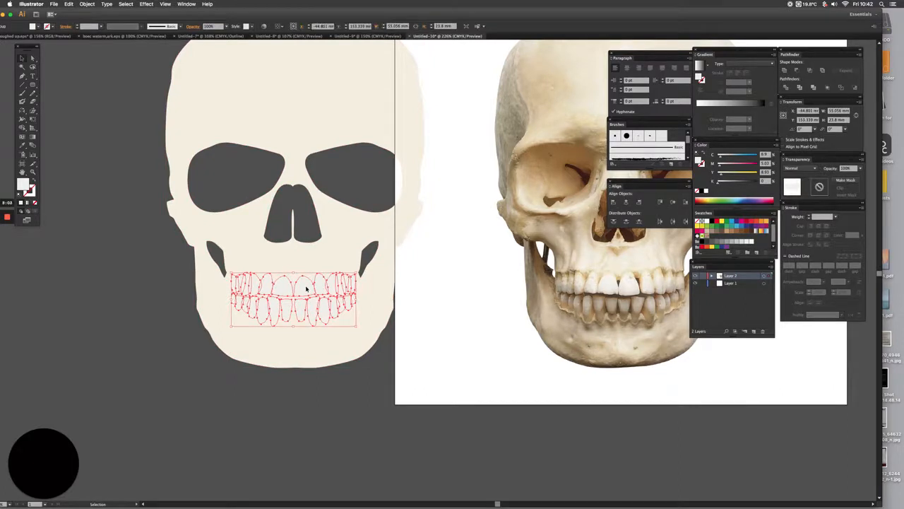
{"action": "left_click_drag", "start_coordinate": [306, 288], "coordinate": [119, 288]}
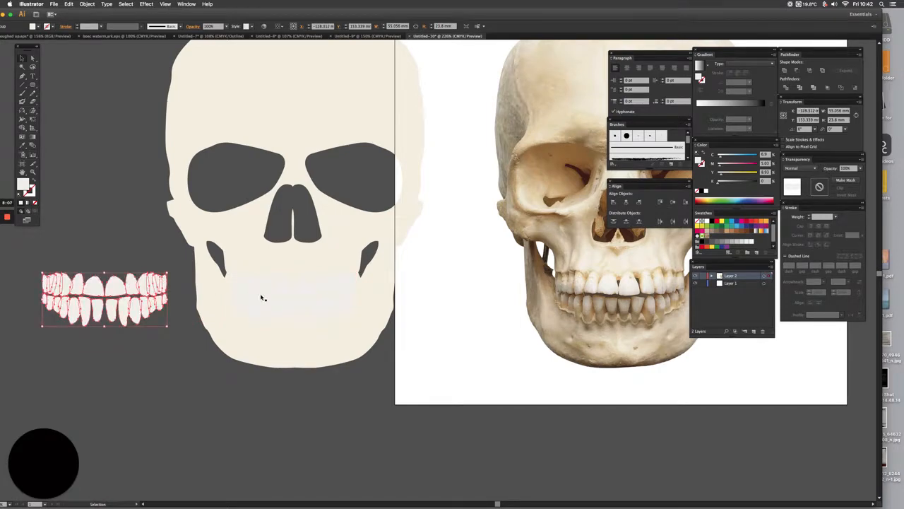
- Fill the original teeth on the skull with red and give them a 4 pt red stroke
{"action": "left_click", "coordinate": [261, 297]}
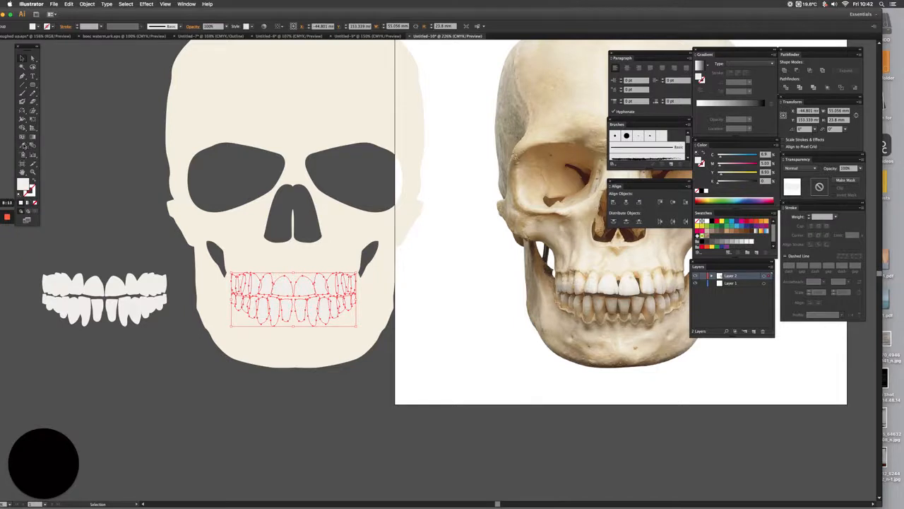
{"action": "left_click", "coordinate": [23, 145]}
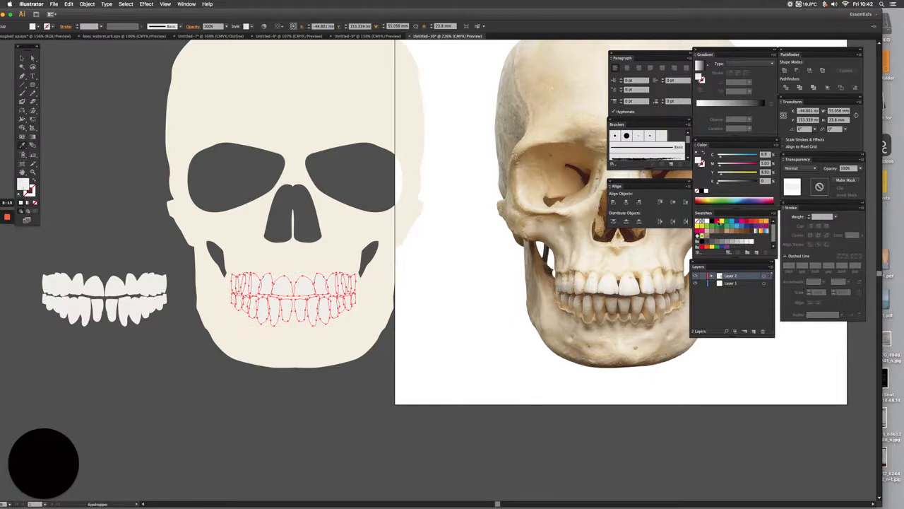
{"action": "left_click", "coordinate": [719, 222]}
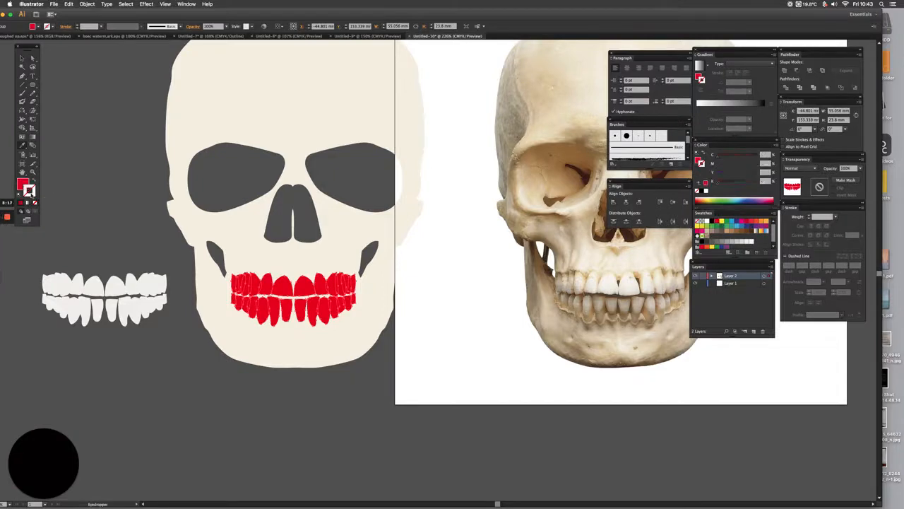
{"action": "key", "text": "x"}
{"action": "left_click", "coordinate": [718, 222]}
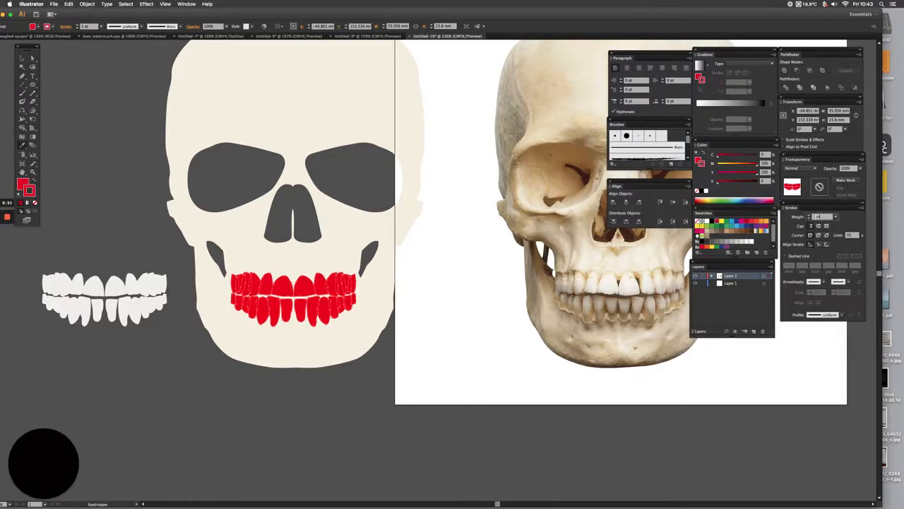
{"action": "type", "text": "4"}
{"action": "key", "text": "Return"}
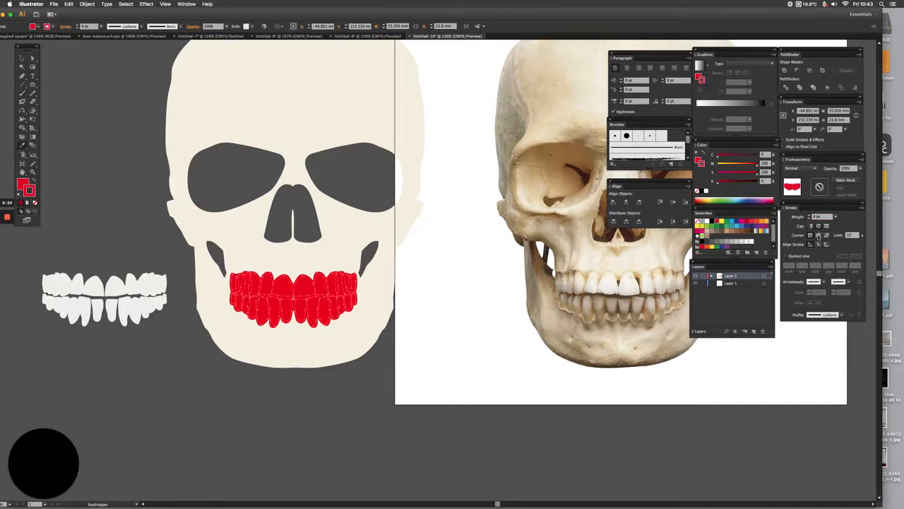
{"action": "left_click", "coordinate": [811, 236]}
- Outline the stroke of the red teeth and unite everything into one solid shape with Pathfinder
{"action": "left_click", "coordinate": [86, 5]}
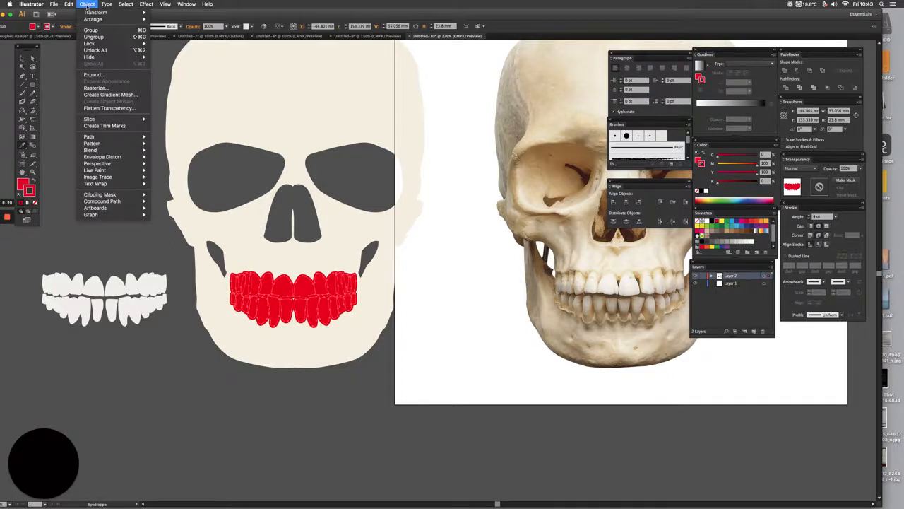
{"action": "mouse_move", "coordinate": [115, 139]}
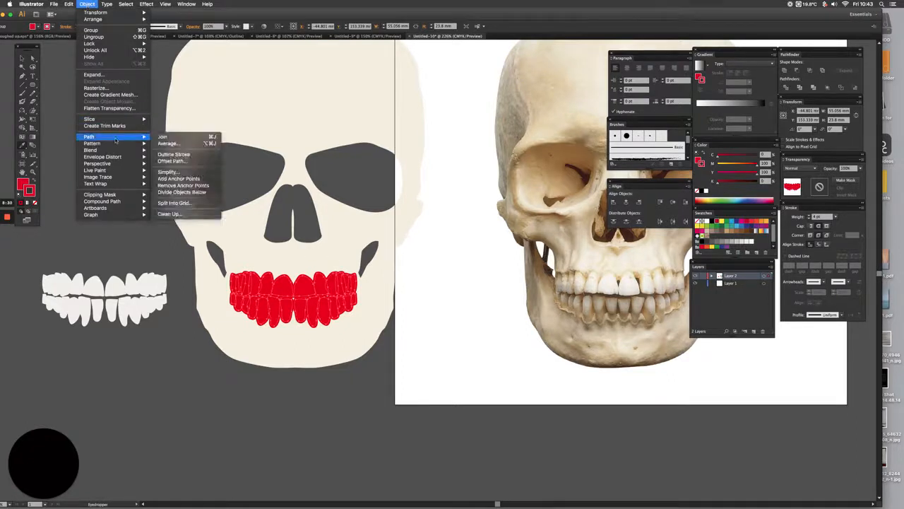
{"action": "left_click", "coordinate": [194, 156]}
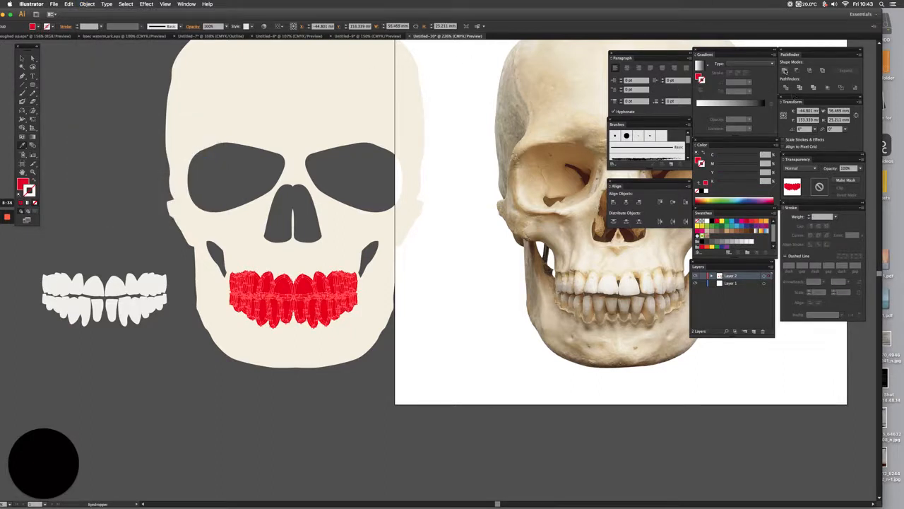
{"action": "left_click", "coordinate": [784, 71]}
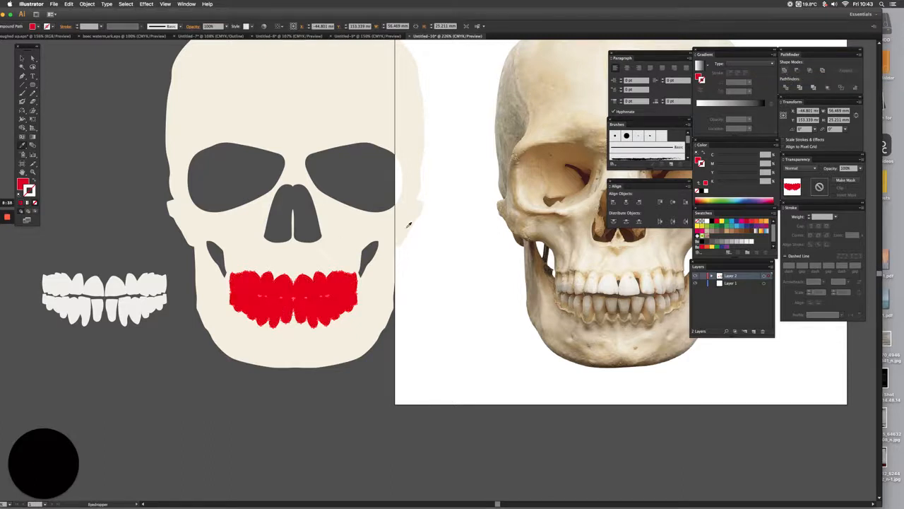
- Divide the skull shape by the red teeth silhouette with Pathfinder and delete the red piece to open the mouth
{"action": "left_click", "coordinate": [22, 59]}
{"action": "left_click", "coordinate": [313, 361], "text": "shift"}
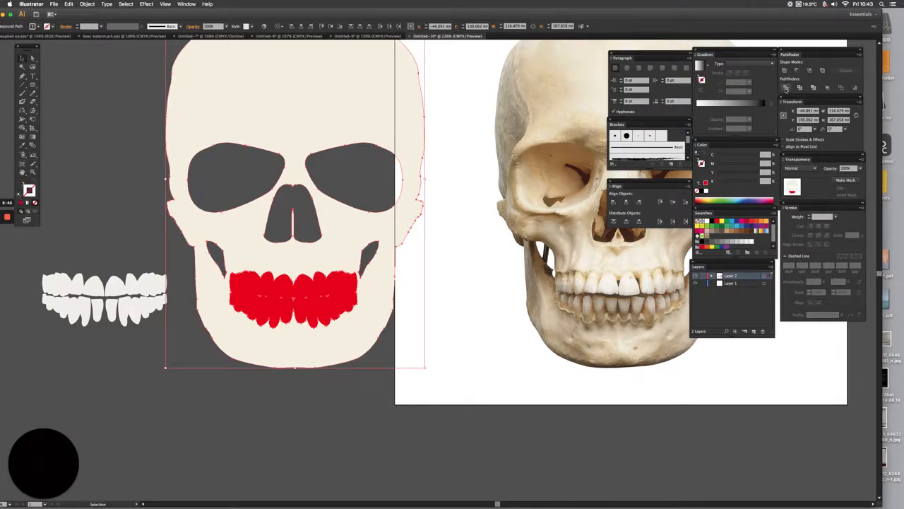
{"action": "left_click", "coordinate": [786, 88]}
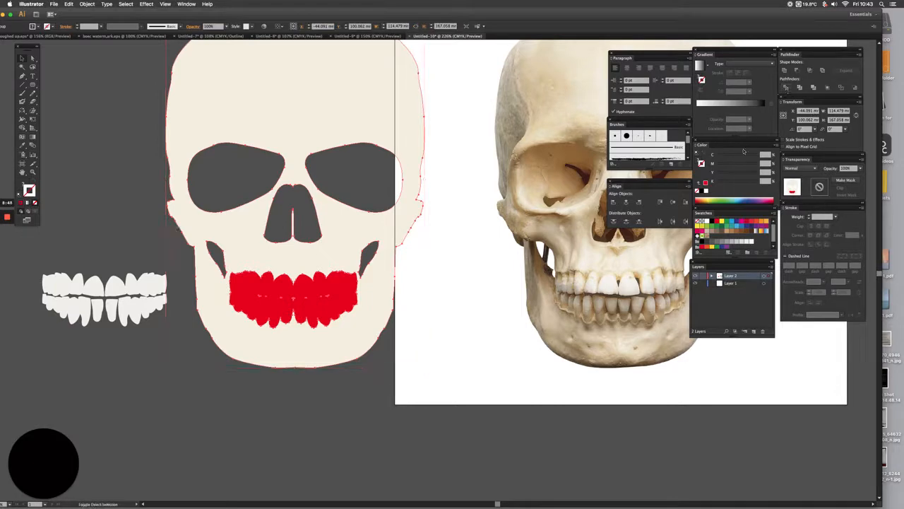
{"action": "left_click", "coordinate": [255, 288]}
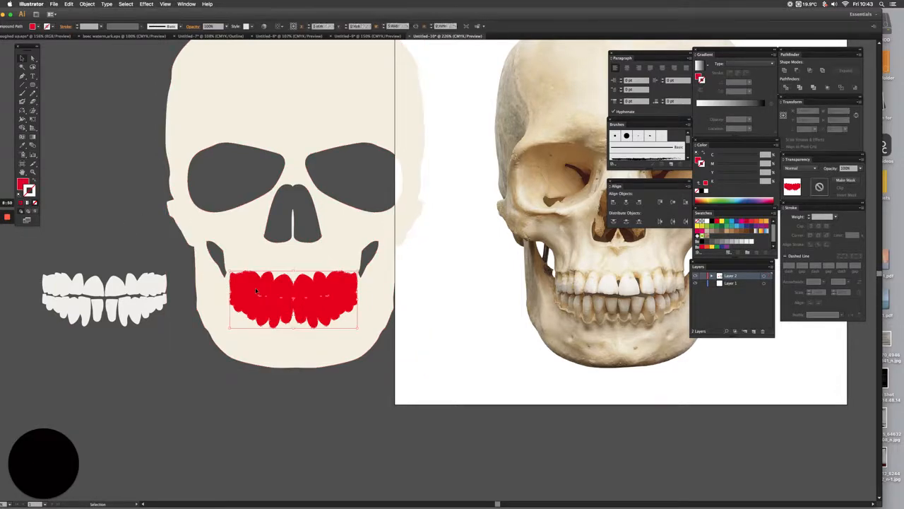
{"action": "key", "text": "Delete"}
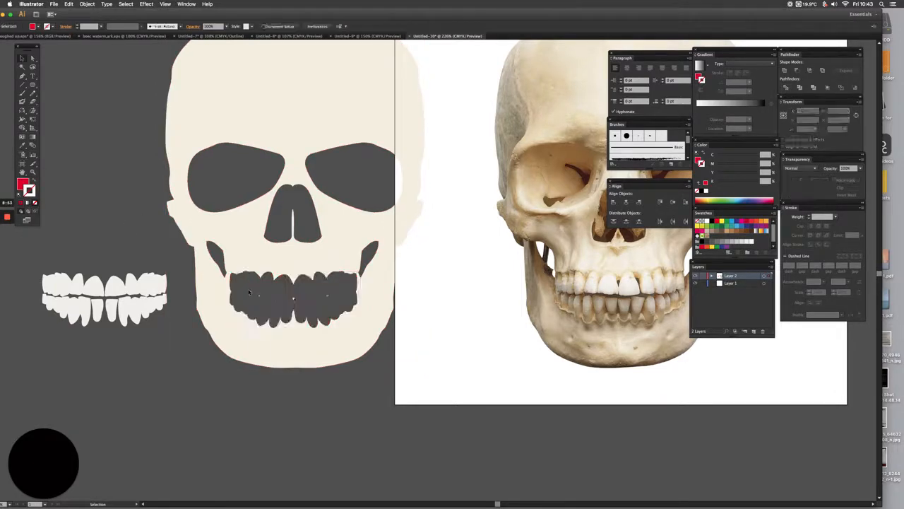
- Delete the small leftover fragments inside the mouth opening
{"action": "left_click", "coordinate": [327, 296]}
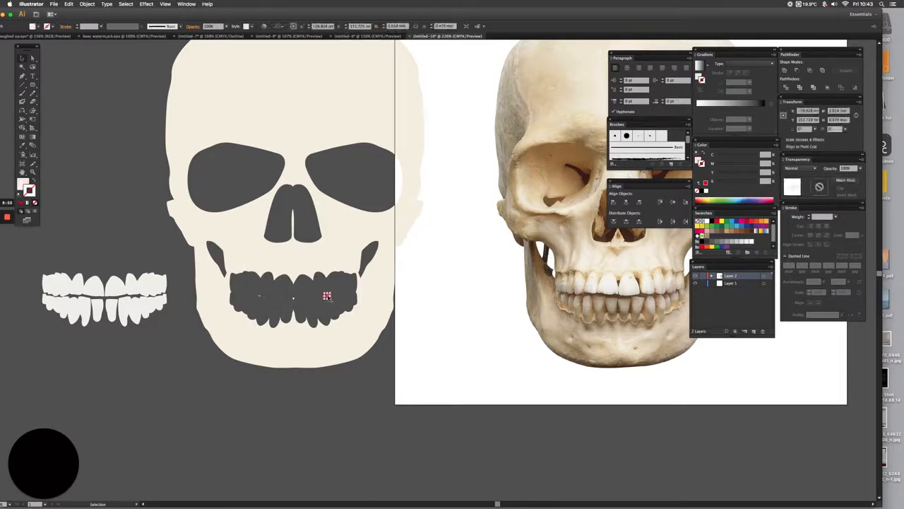
{"action": "left_click", "coordinate": [328, 296]}
{"action": "left_click", "coordinate": [304, 297]}
{"action": "left_click", "coordinate": [304, 297]}
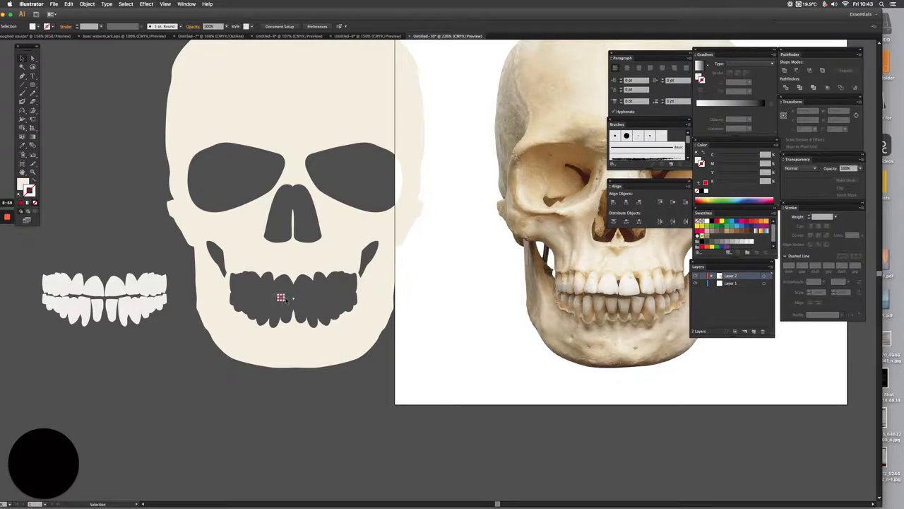
- Move the off-white teeth copy back into the mouth opening, centred so an even gap surrounds the teeth
{"action": "left_click", "coordinate": [64, 293]}
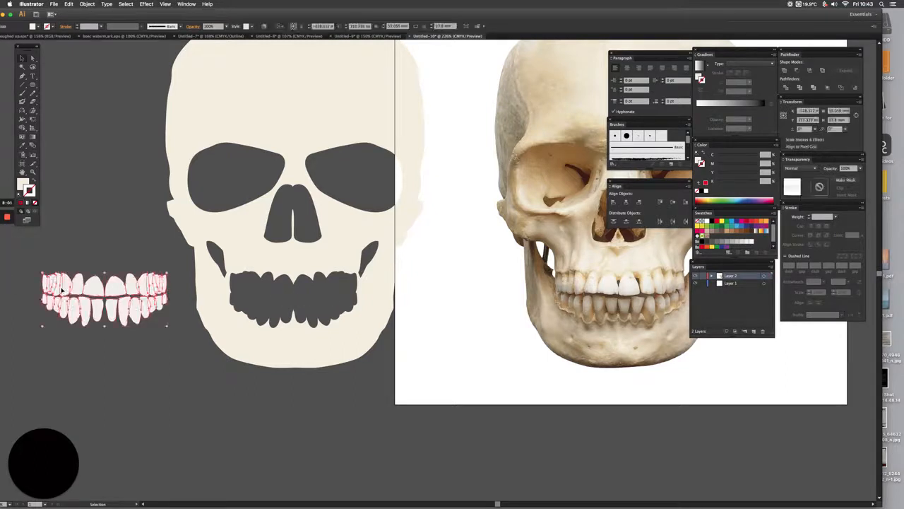
{"action": "left_click_drag", "start_coordinate": [83, 295], "coordinate": [249, 294]}
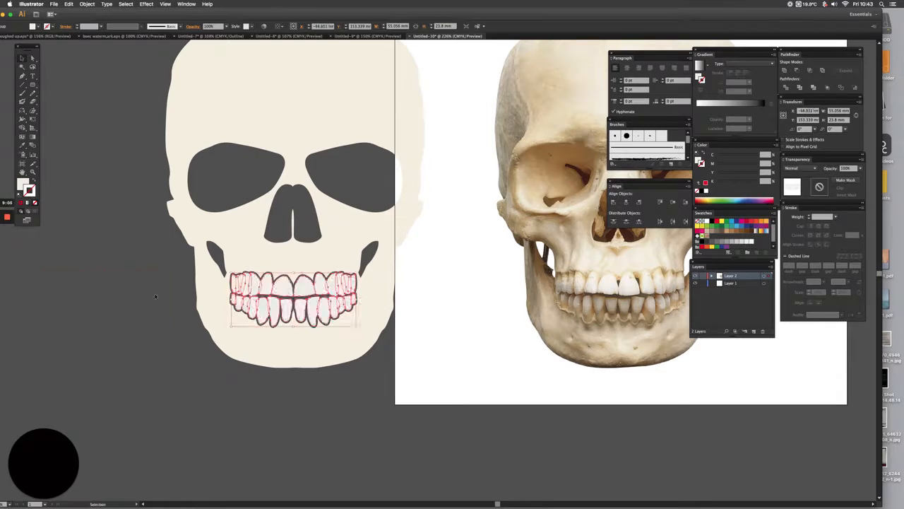
{"action": "left_click", "coordinate": [151, 282]}
- Ungroup the off-white teeth in the mouth opening so that each tooth can be selected individually
{"action": "scroll", "coordinate": [170, 275], "scroll_direction": "down", "scroll_amount": 1}
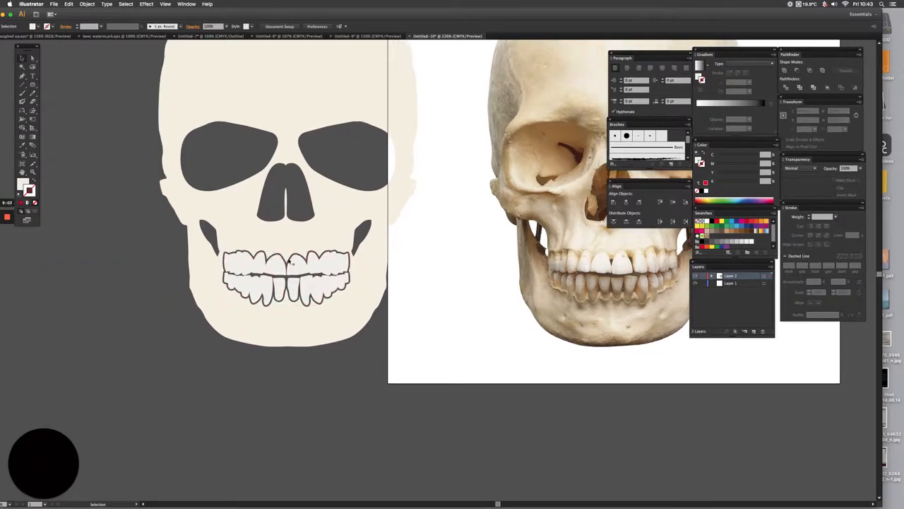
{"action": "key", "text": "super+space"}
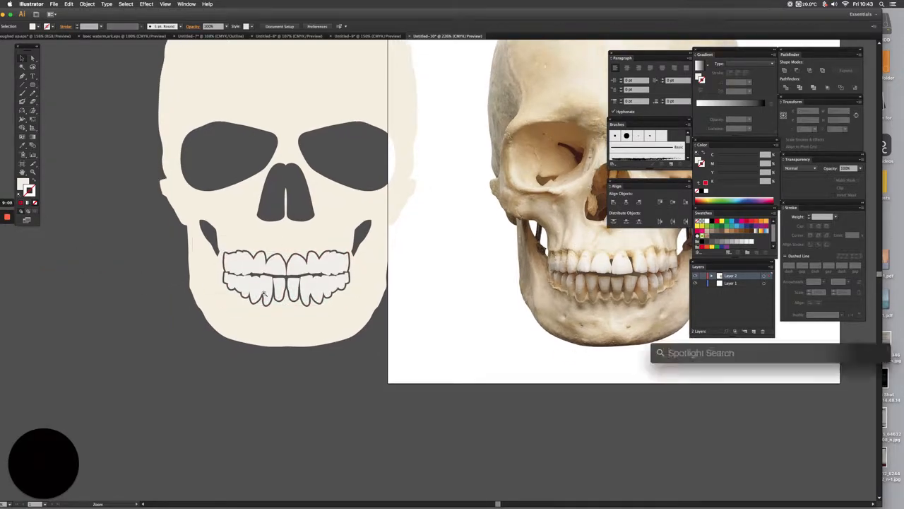
{"action": "left_click_drag", "start_coordinate": [171, 234], "coordinate": [360, 356]}
{"action": "left_click", "coordinate": [297, 147]}
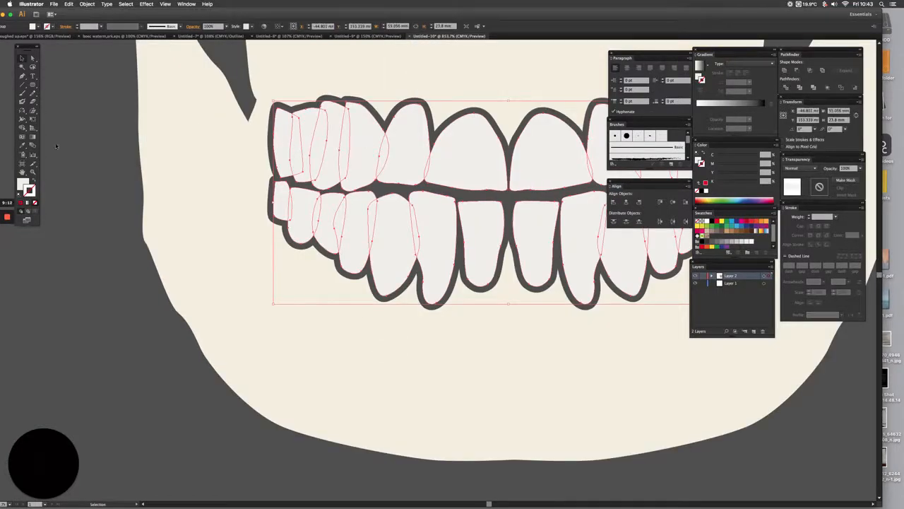
{"action": "left_click", "coordinate": [44, 184]}
{"action": "left_click", "coordinate": [354, 156]}
{"action": "left_click", "coordinate": [438, 146]}
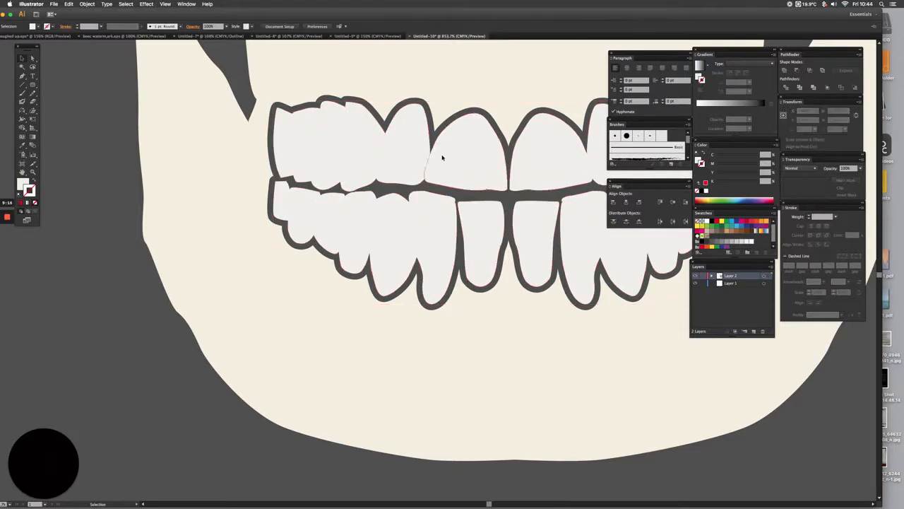
- Darken the fill of the upper tooth just left of the front incisors to a light grey and bring it in front of its neighbour
{"action": "left_click", "coordinate": [414, 160]}
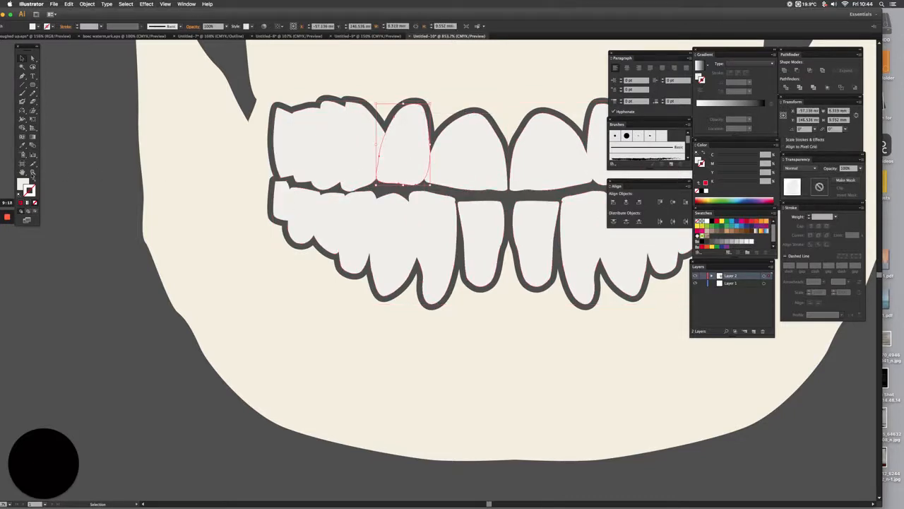
{"action": "double_click", "coordinate": [24, 186]}
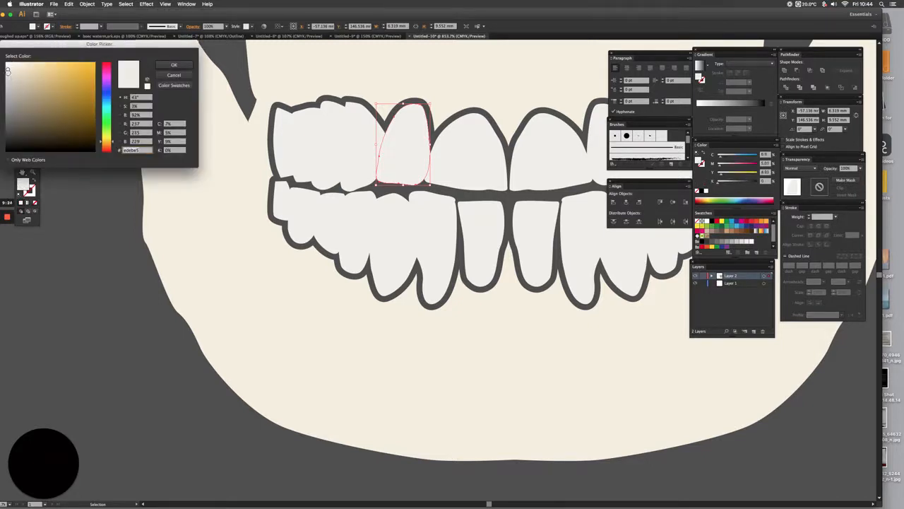
{"action": "left_click", "coordinate": [8, 71]}
{"action": "left_click", "coordinate": [174, 64]}
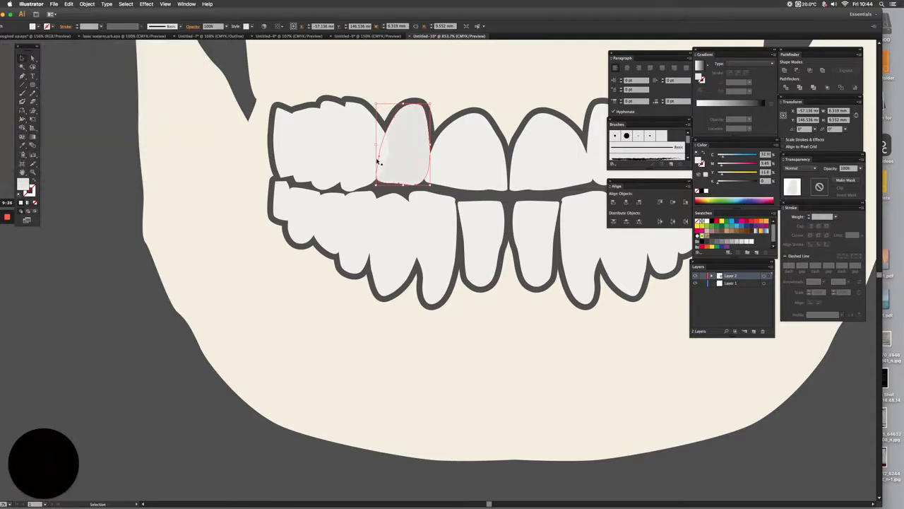
{"action": "key", "text": "super"}
{"action": "key", "text": "super"}
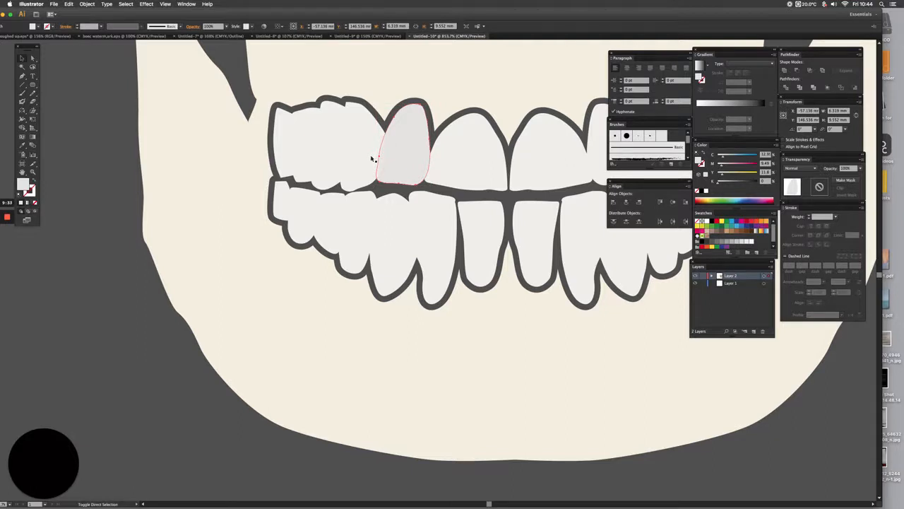
- Darken the fill of the upper tooth directly left of the light grey one to a slightly deeper light grey
{"action": "left_click", "coordinate": [354, 156]}
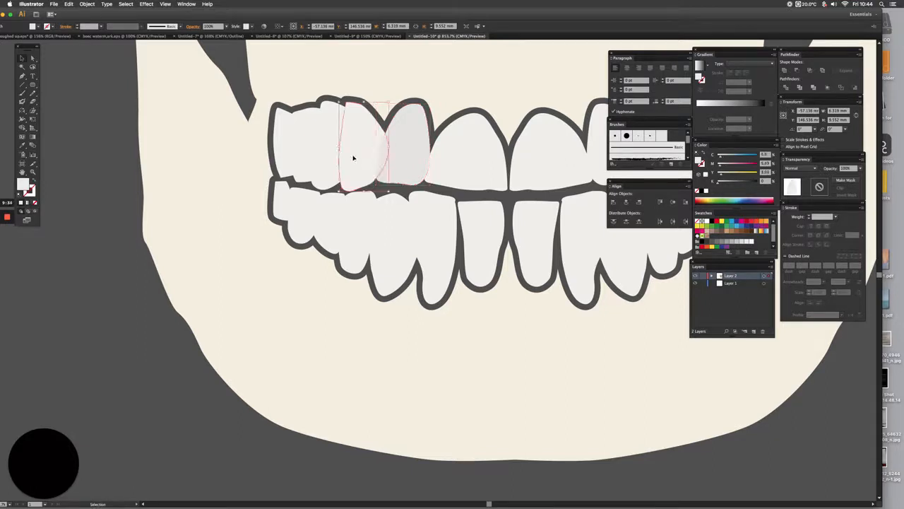
{"action": "double_click", "coordinate": [21, 186]}
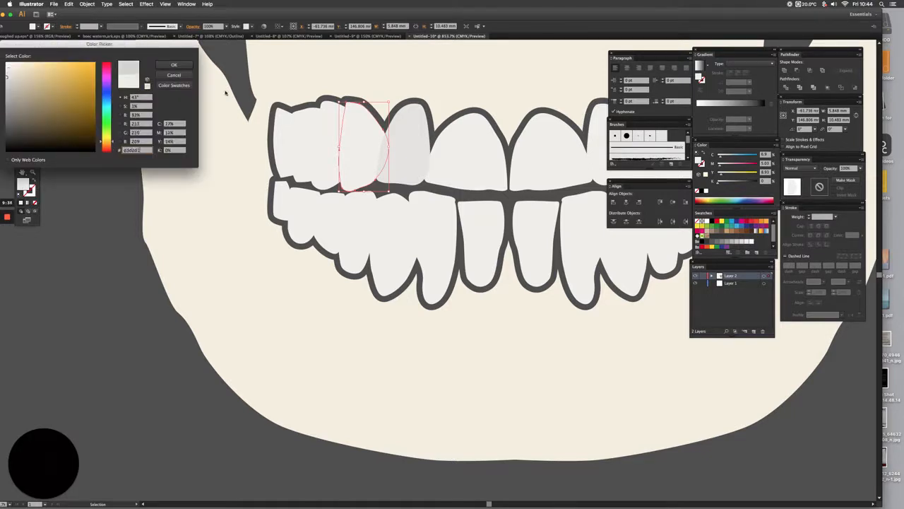
{"action": "left_click", "coordinate": [175, 65]}
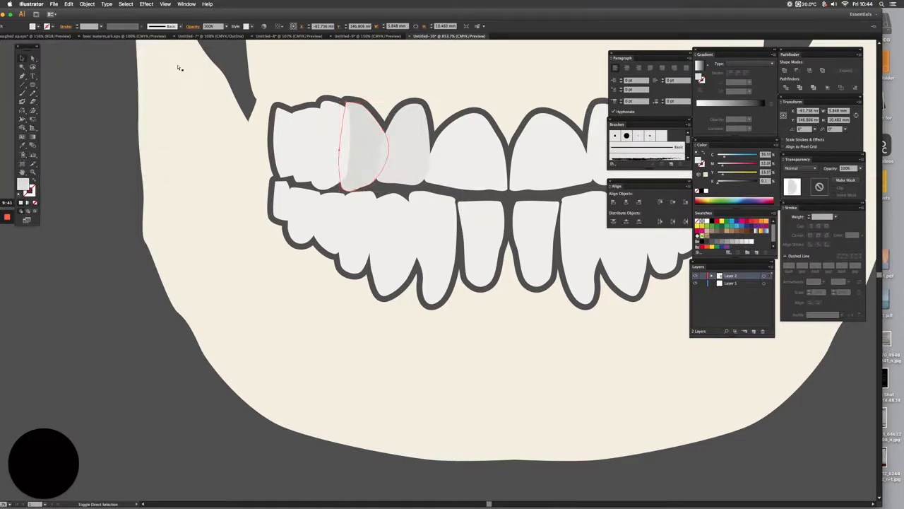
- Bring the third upper tooth from the left in front of its neighbours and darken the second tooth's fill to a mid grey
{"action": "left_click", "coordinate": [322, 147]}
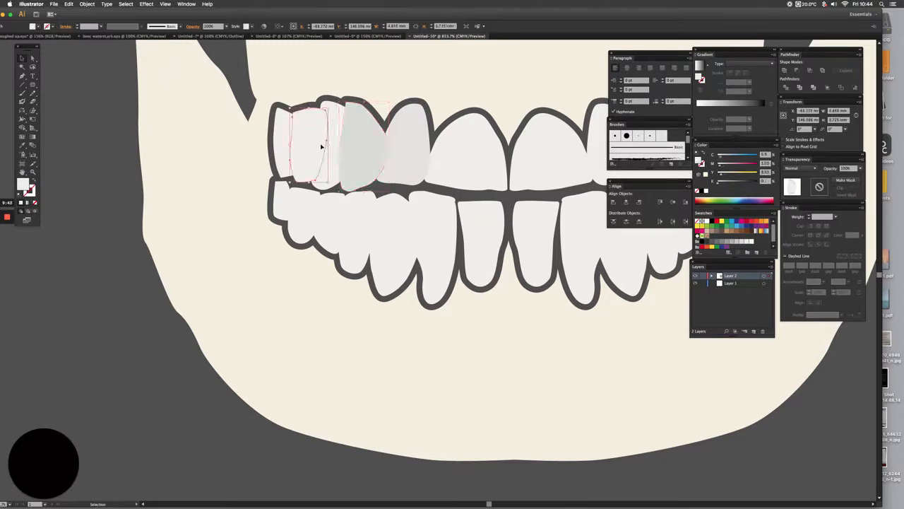
{"action": "left_click", "coordinate": [331, 122]}
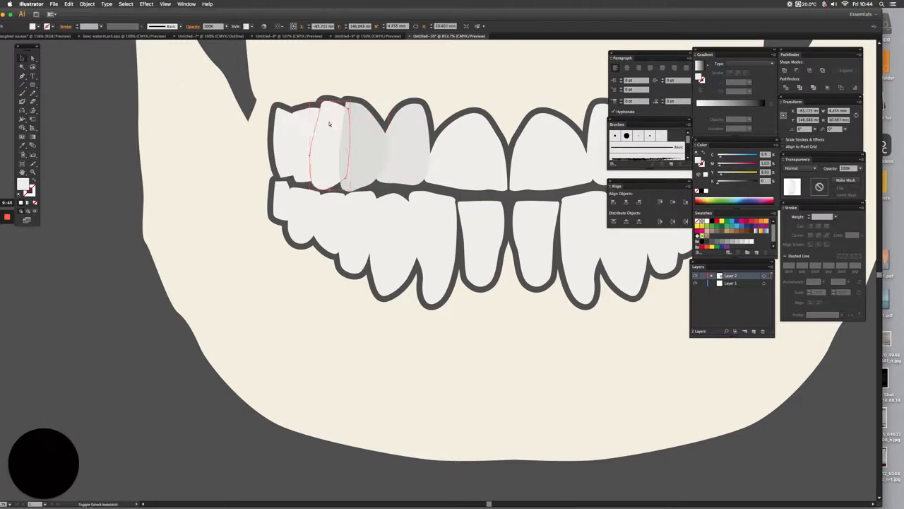
{"action": "left_click", "coordinate": [304, 132]}
{"action": "left_click", "coordinate": [304, 132]}
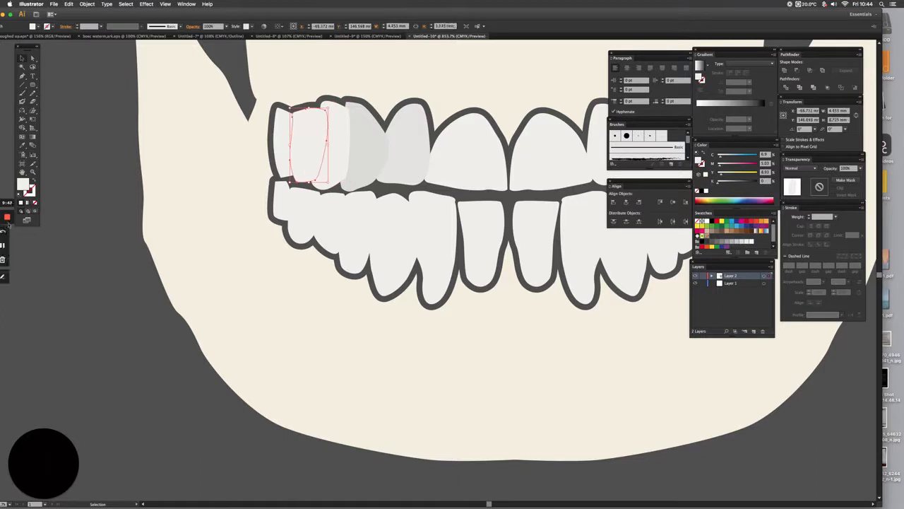
{"action": "double_click", "coordinate": [22, 185]}
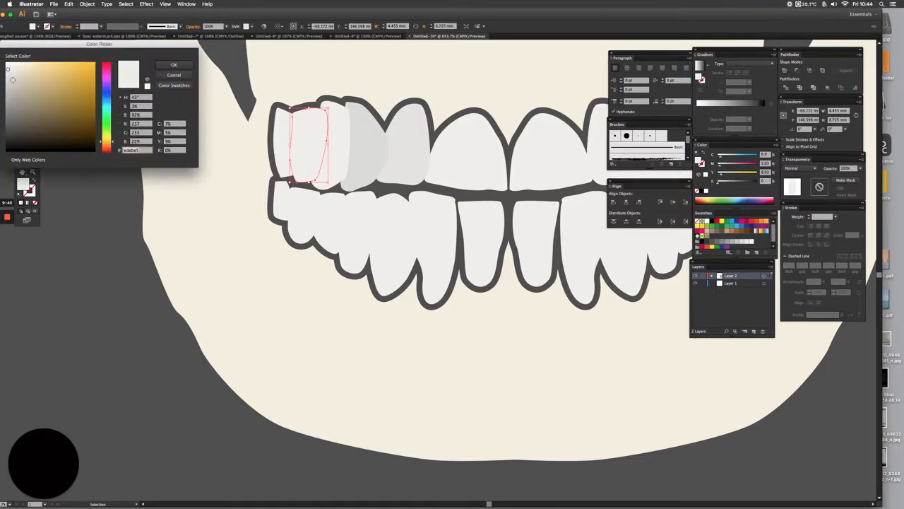
{"action": "left_click", "coordinate": [172, 66]}
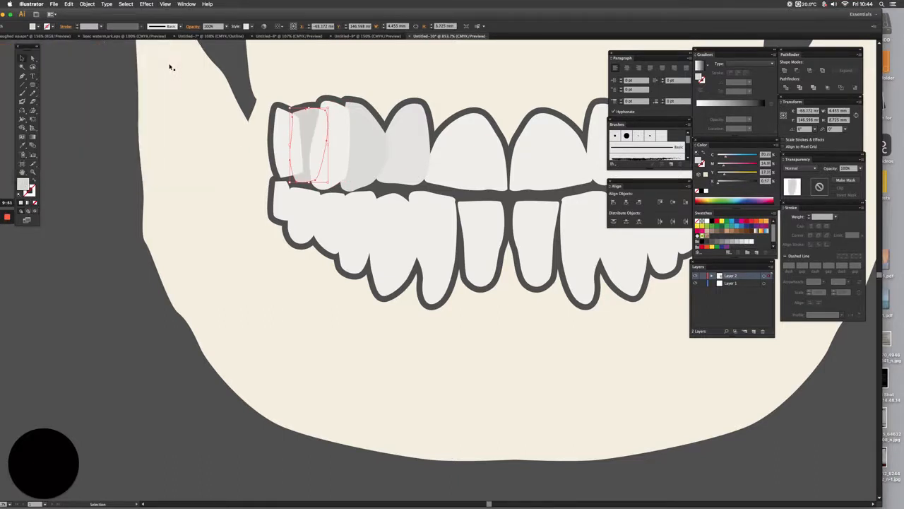
- Restack the upper-left teeth so the fourth tooth overlaps both neighbours and the left front incisor overlaps the tooth beside it
{"action": "left_click", "coordinate": [268, 138]}
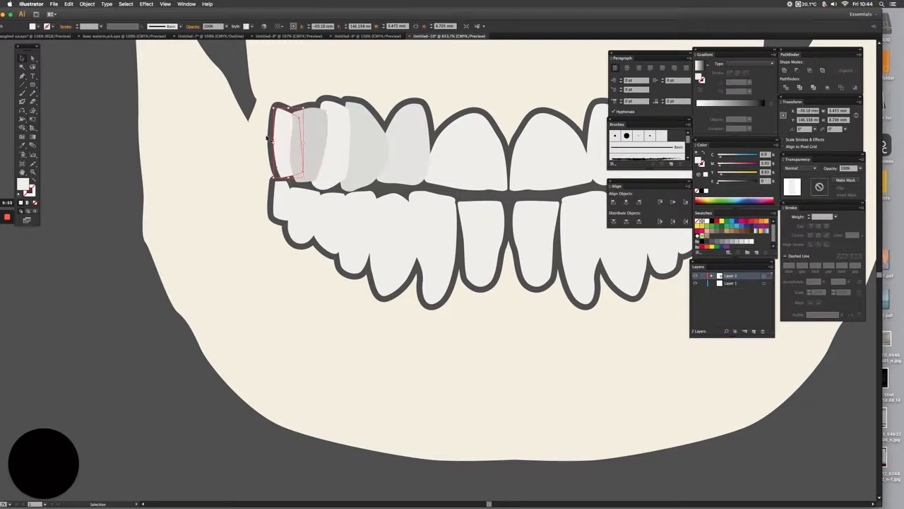
{"action": "left_click", "coordinate": [339, 137]}
{"action": "left_click", "coordinate": [360, 141]}
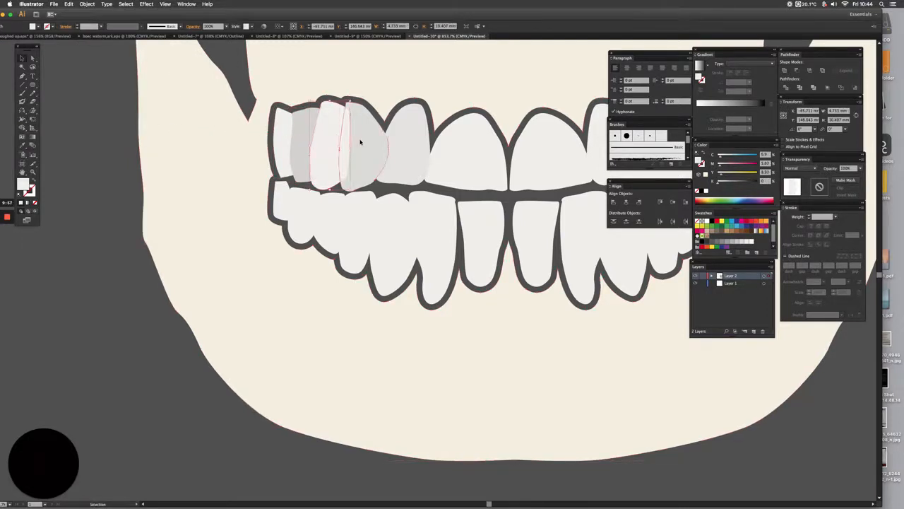
{"action": "left_click", "coordinate": [414, 161]}
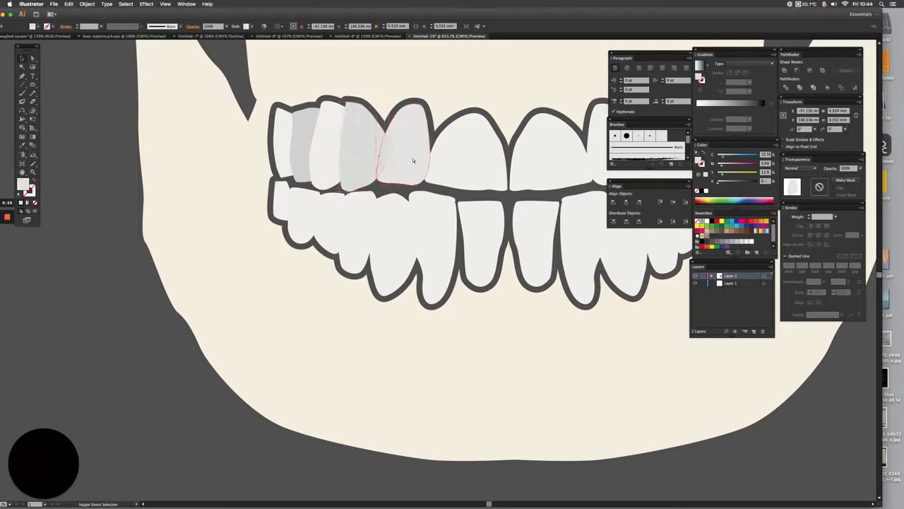
{"action": "scroll", "coordinate": [414, 161], "scroll_direction": "right", "scroll_amount": 5}
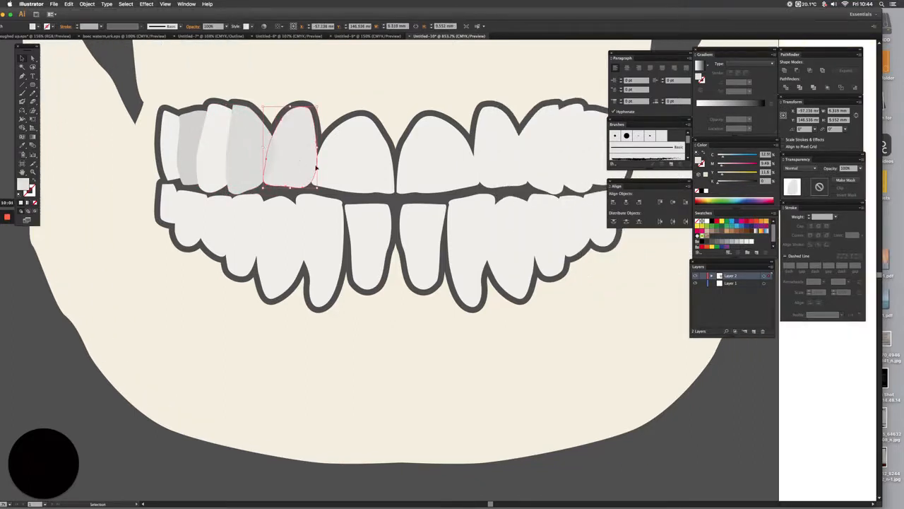
{"action": "left_click", "coordinate": [334, 167]}
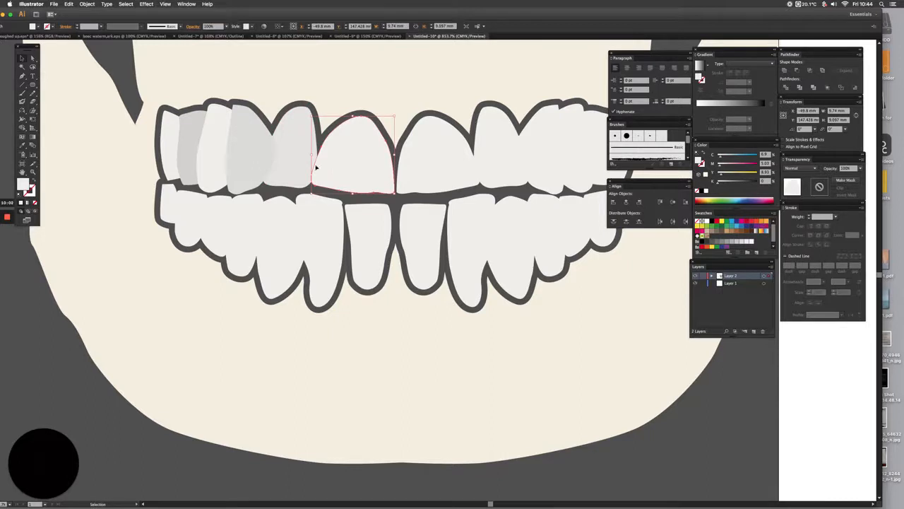
- Darken the two outermost lower-left teeth, the rear one to a mid grey and its neighbour to a slightly lighter grey
{"action": "scroll", "coordinate": [356, 172], "scroll_direction": "right", "scroll_amount": 2}
{"action": "scroll", "coordinate": [356, 172], "scroll_direction": "right", "scroll_amount": 1}
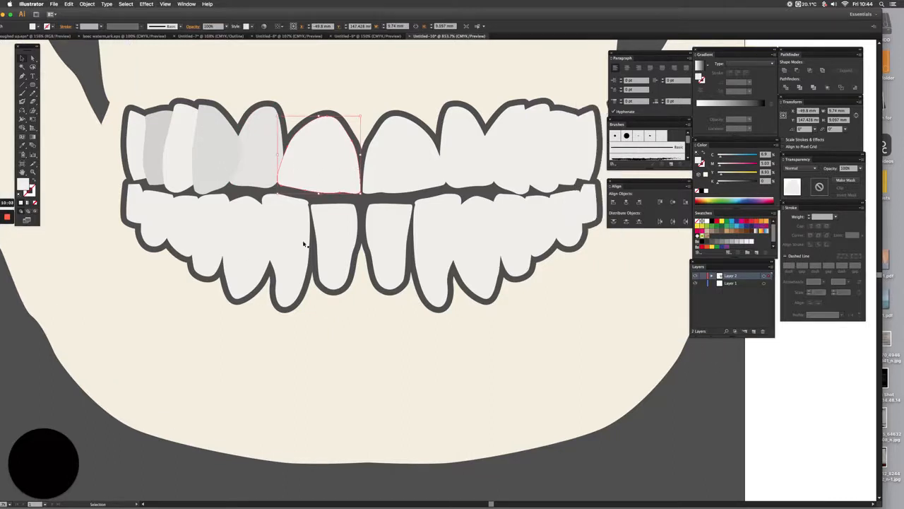
{"action": "left_click", "coordinate": [137, 203]}
{"action": "double_click", "coordinate": [23, 185]}
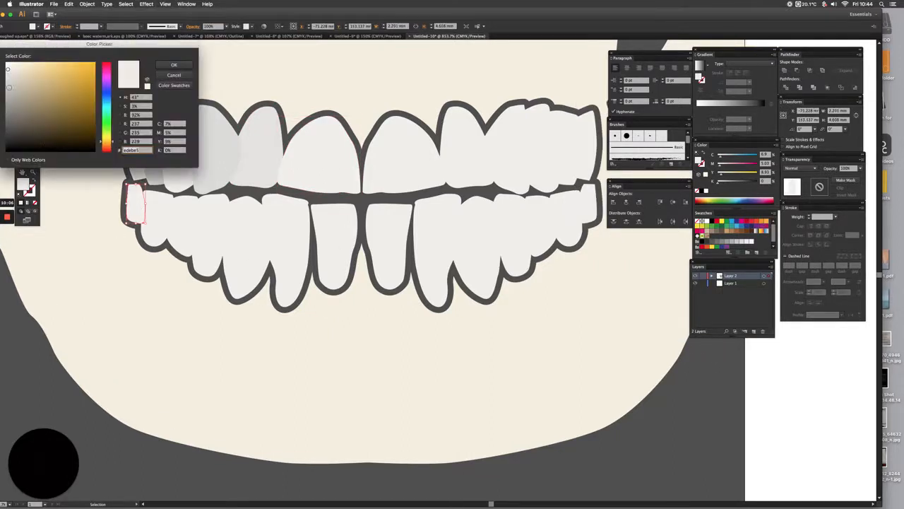
{"action": "left_click", "coordinate": [174, 65]}
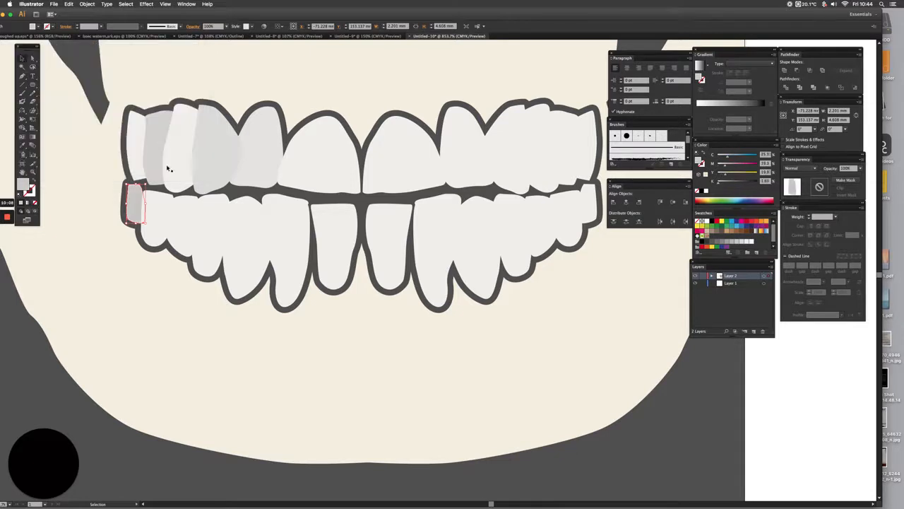
{"action": "left_click", "coordinate": [157, 212]}
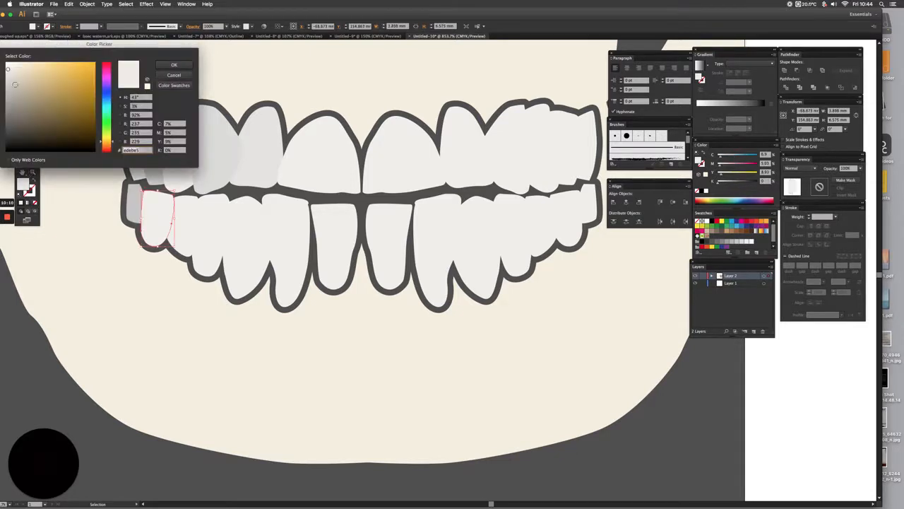
{"action": "left_click", "coordinate": [10, 81]}
{"action": "left_click", "coordinate": [174, 65]}
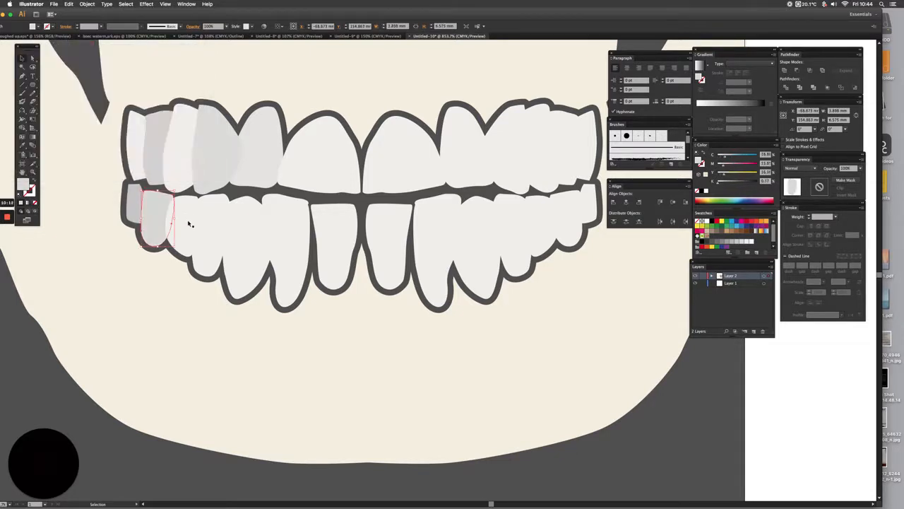
- Fill the third lower tooth from the left with a light grey and the fourth with a slightly paler grey
{"action": "left_click", "coordinate": [183, 224]}
{"action": "double_click", "coordinate": [22, 184]}
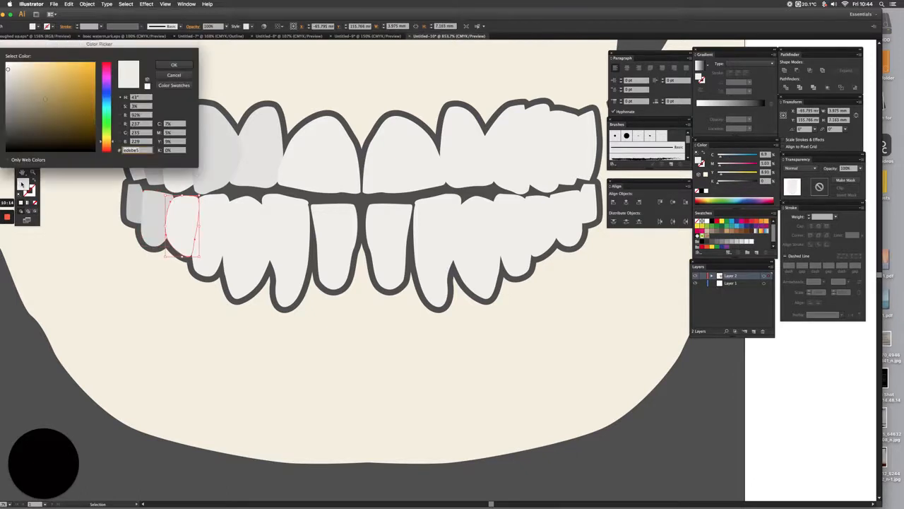
{"action": "left_click", "coordinate": [8, 77]}
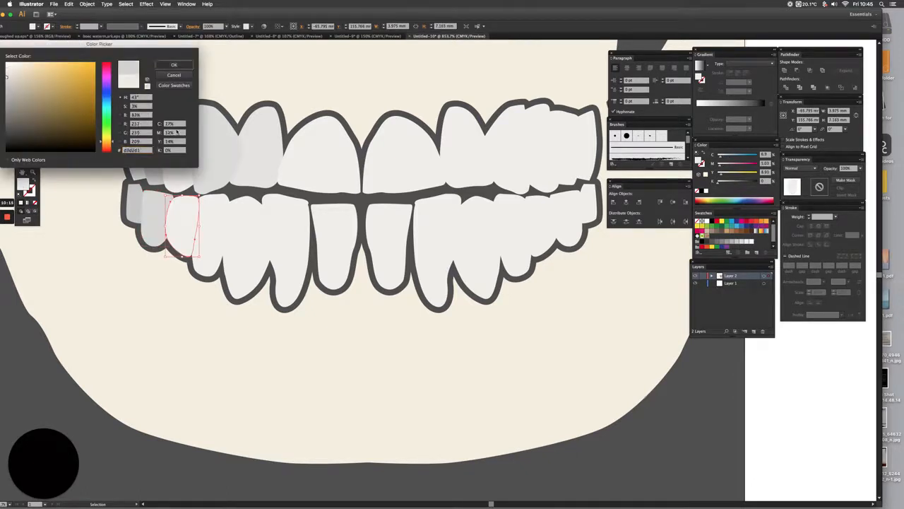
{"action": "left_click", "coordinate": [173, 65]}
{"action": "left_click", "coordinate": [201, 245]}
{"action": "double_click", "coordinate": [22, 184]}
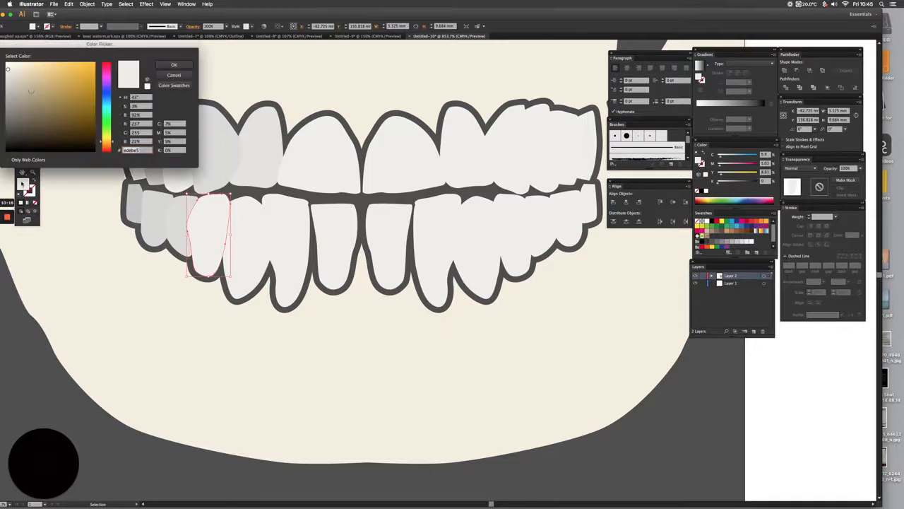
{"action": "left_click", "coordinate": [7, 73]}
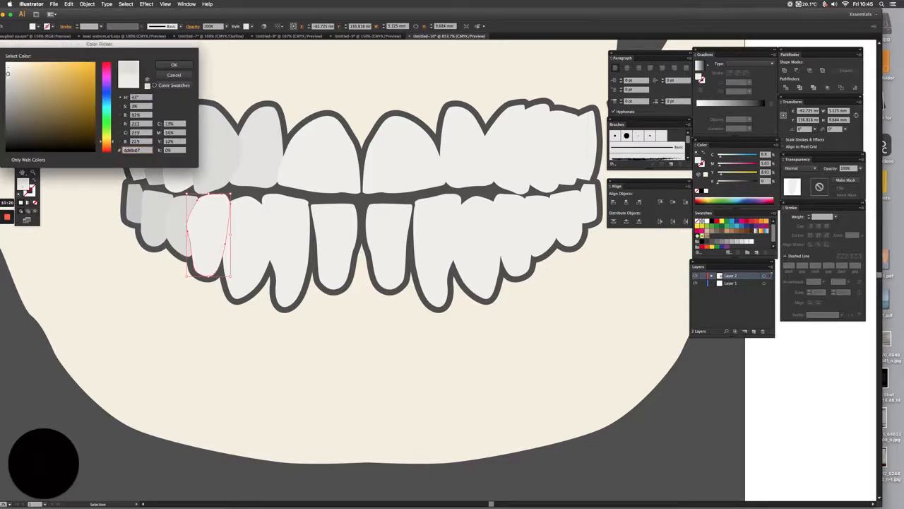
{"action": "left_click", "coordinate": [174, 65]}
- Set the fill of the fifth lower tooth from the left to a pale grey
{"action": "left_click", "coordinate": [242, 234]}
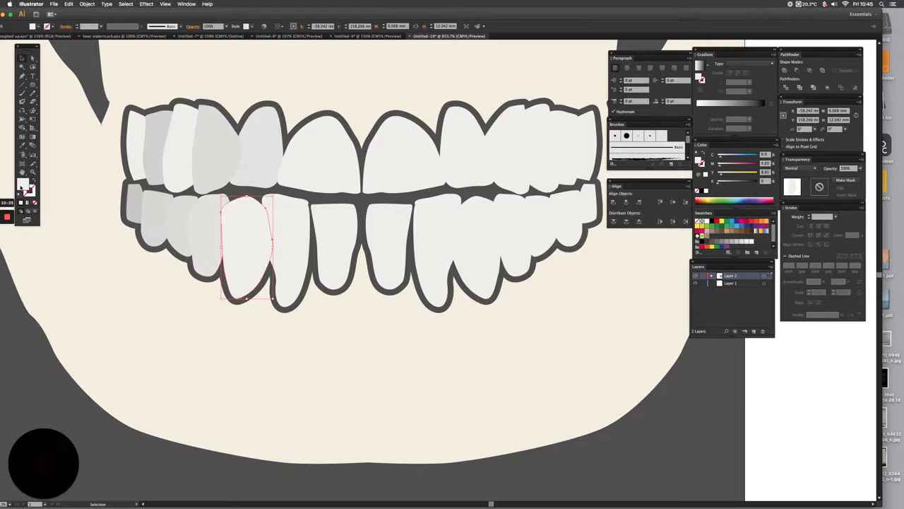
{"action": "double_click", "coordinate": [22, 184]}
{"action": "left_click", "coordinate": [8, 74]}
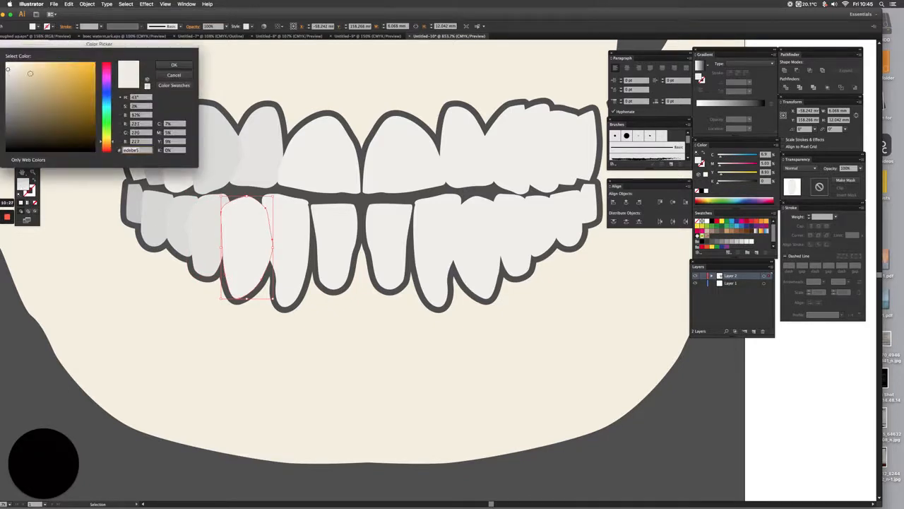
{"action": "left_click", "coordinate": [174, 65]}
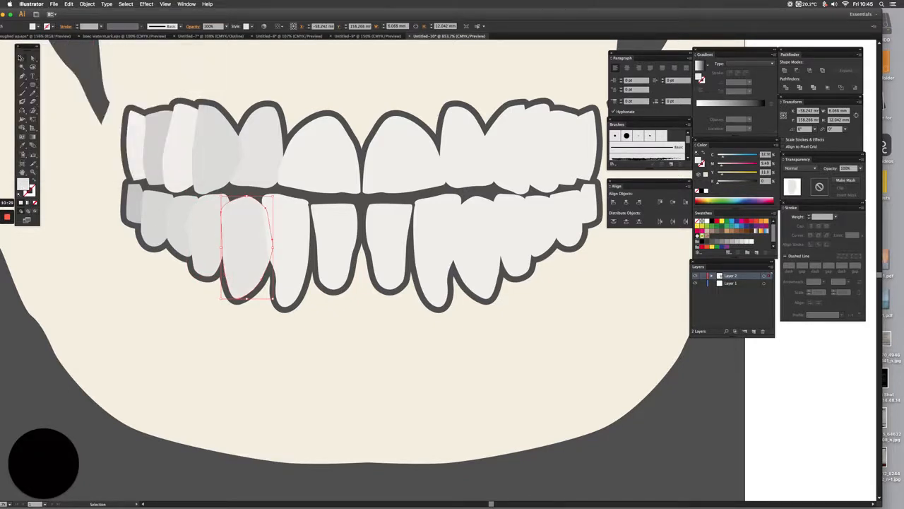
- Darken the fill of the fifth lower tooth from the left to a mid grey that contrasts with its neighbours
{"action": "left_click", "coordinate": [192, 219]}
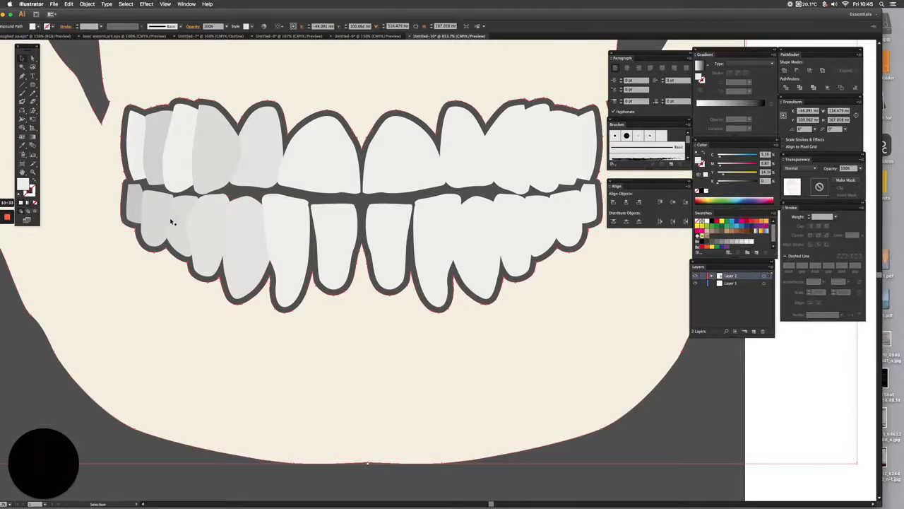
{"action": "left_click", "coordinate": [248, 238]}
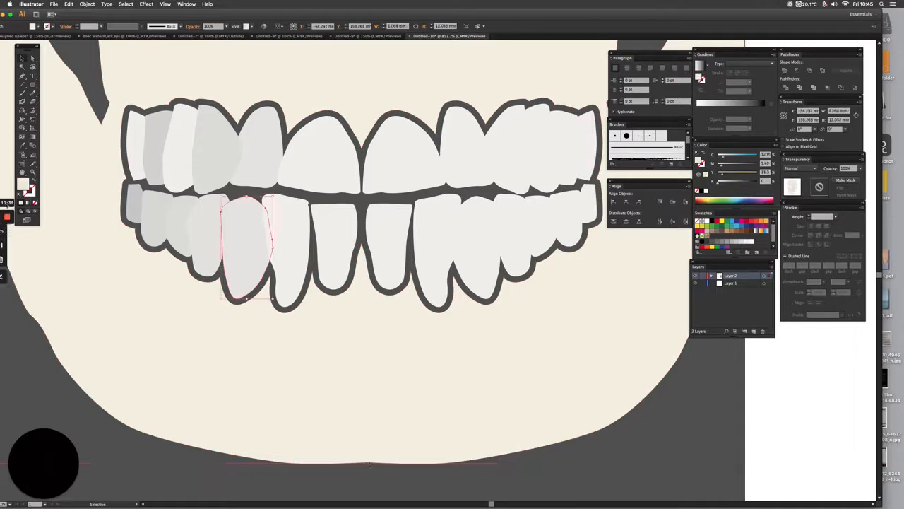
{"action": "double_click", "coordinate": [23, 182]}
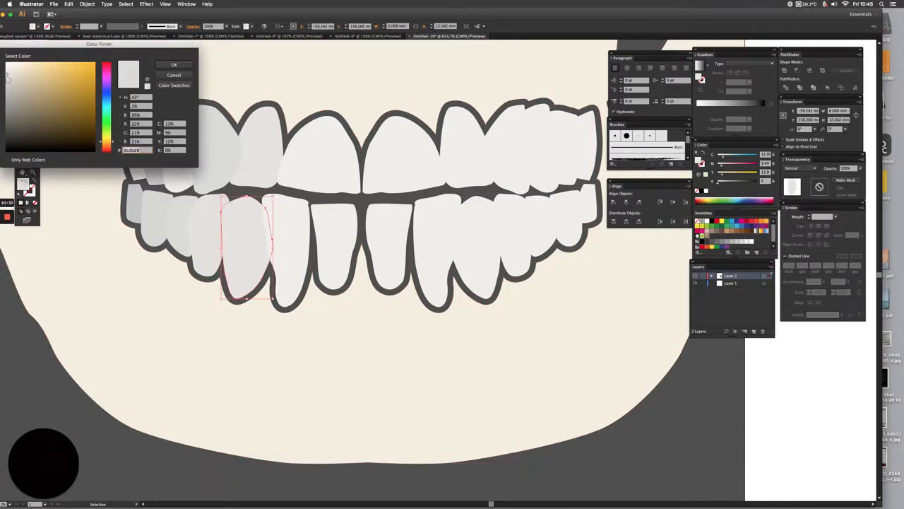
{"action": "left_click_drag", "start_coordinate": [7, 79], "coordinate": [2, 102]}
{"action": "key", "text": "Return"}
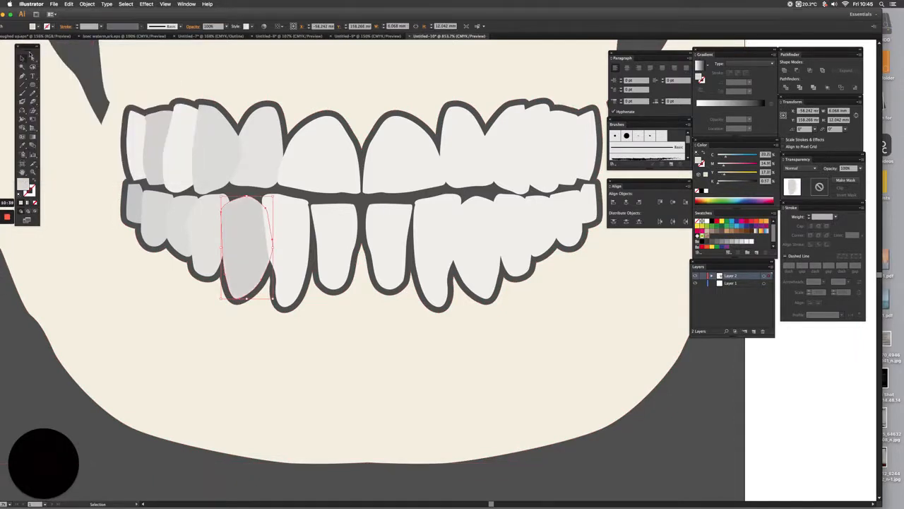
{"action": "key", "text": "super+a"}
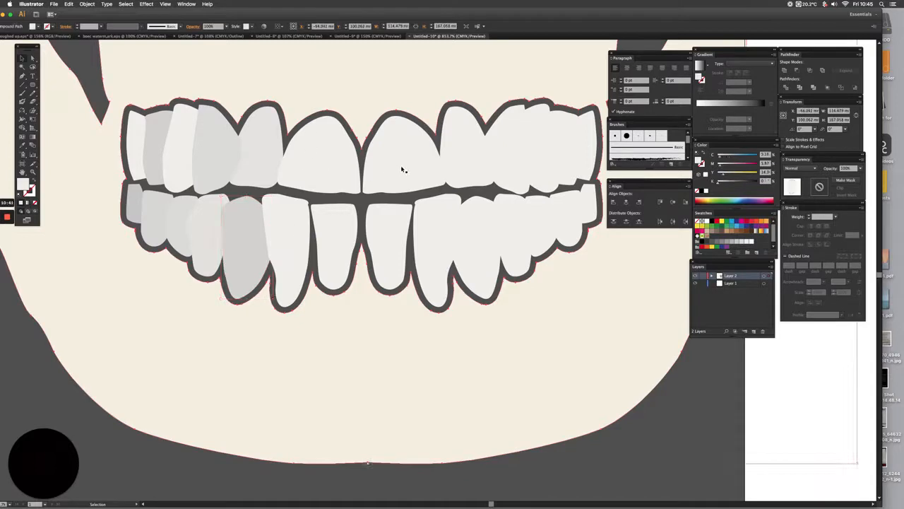
- Delete all the unshaded upper teeth in the right half of the mouth opening
{"action": "left_click", "coordinate": [403, 170]}
{"action": "left_click", "coordinate": [459, 162], "text": "shift"}
{"action": "left_click", "coordinate": [529, 158], "text": "shift"}
{"action": "left_click", "coordinate": [562, 157], "text": "shift"}
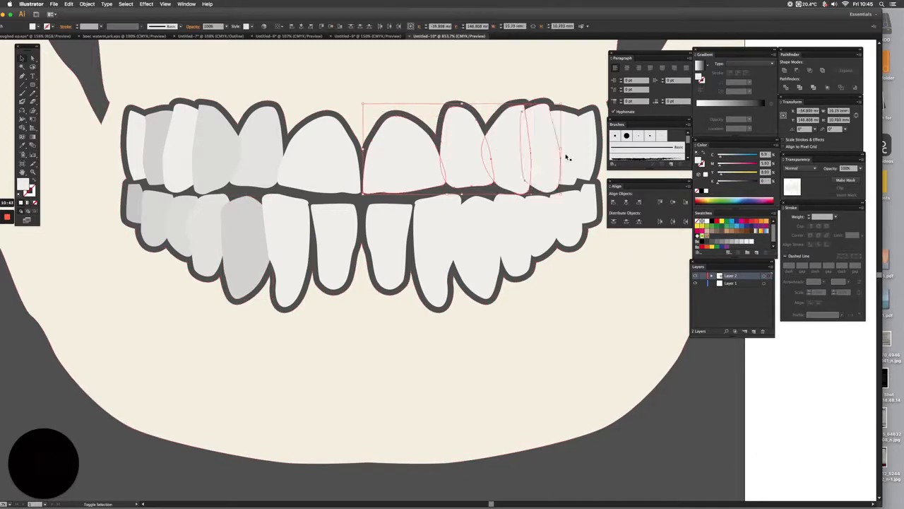
{"action": "left_click", "coordinate": [579, 157], "text": "shift"}
{"action": "key", "text": "Delete"}
{"action": "left_click", "coordinate": [585, 147]}
{"action": "key", "text": "Delete"}
- Delete all the lower teeth in the right half of the mouth opening
{"action": "left_click", "coordinate": [588, 211]}
{"action": "key", "text": "Delete"}
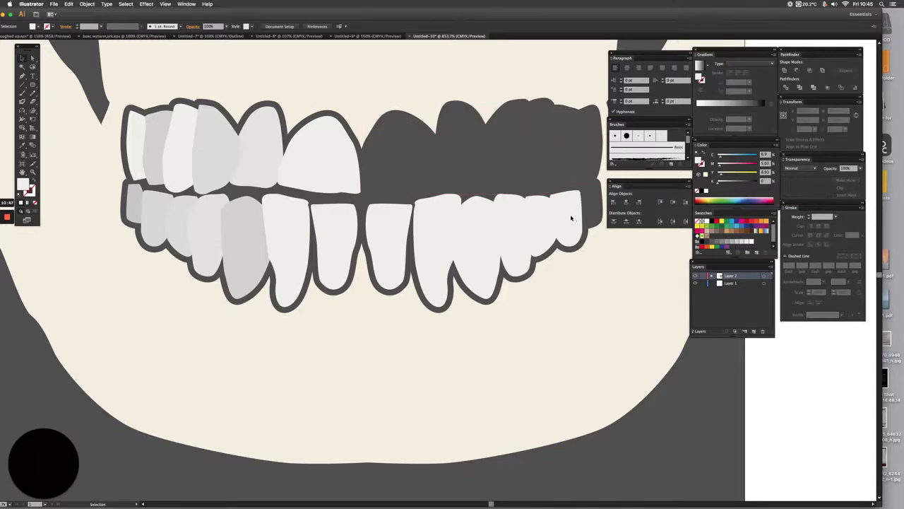
{"action": "left_click", "coordinate": [571, 216]}
{"action": "key", "text": "Delete"}
{"action": "left_click", "coordinate": [541, 226]}
{"action": "key", "text": "Delete"}
{"action": "left_click", "coordinate": [516, 229]}
{"action": "key", "text": "Delete"}
{"action": "left_click", "coordinate": [443, 241]}
{"action": "key", "text": "Delete"}
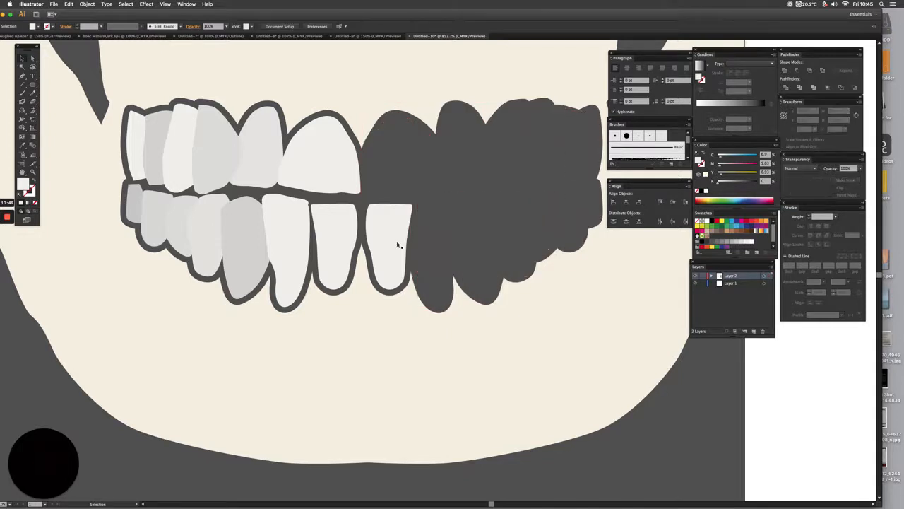
{"action": "left_click", "coordinate": [399, 245]}
{"action": "key", "text": "Delete"}
- Mirror a copy of all the shaded upper and lower teeth from the left half into the mouth opening's right half
{"action": "left_click", "coordinate": [151, 155]}
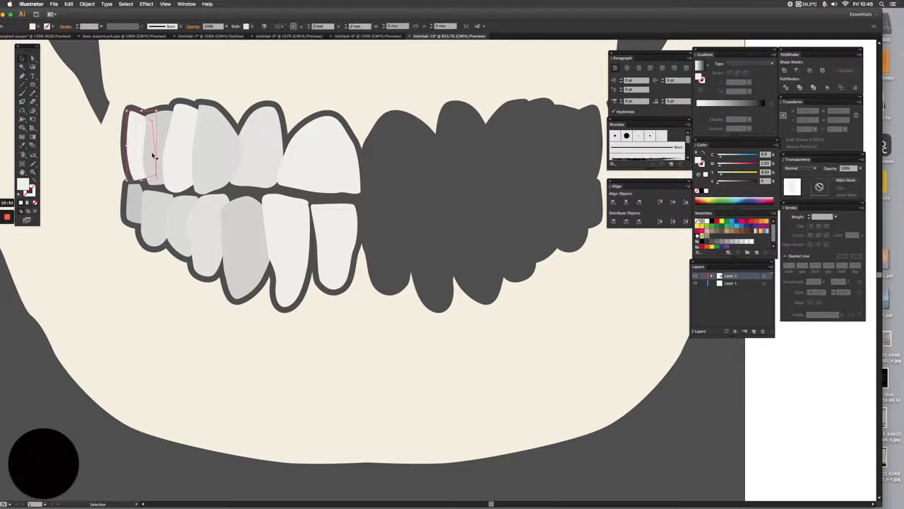
{"action": "left_click", "coordinate": [162, 148], "text": "shift"}
{"action": "left_click", "coordinate": [194, 147], "text": "shift"}
{"action": "left_click", "coordinate": [226, 146], "text": "shift"}
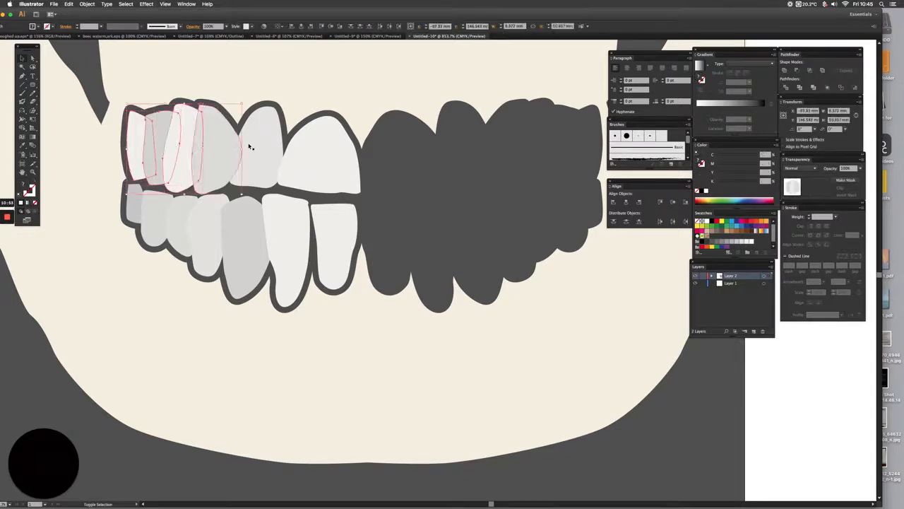
{"action": "left_click", "coordinate": [262, 149], "text": "shift"}
{"action": "left_click", "coordinate": [320, 149], "text": "shift"}
{"action": "left_click", "coordinate": [335, 234], "text": "shift"}
{"action": "left_click", "coordinate": [296, 235], "text": "shift"}
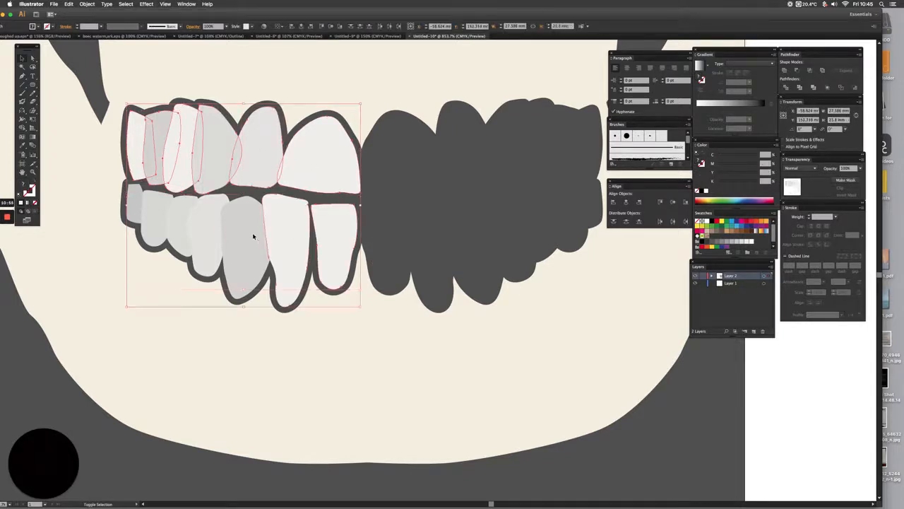
{"action": "left_click", "coordinate": [251, 236], "text": "shift"}
{"action": "left_click", "coordinate": [204, 230], "text": "shift"}
{"action": "left_click", "coordinate": [182, 223], "text": "shift"}
{"action": "left_click", "coordinate": [158, 214], "text": "shift"}
{"action": "left_click", "coordinate": [136, 208], "text": "shift"}
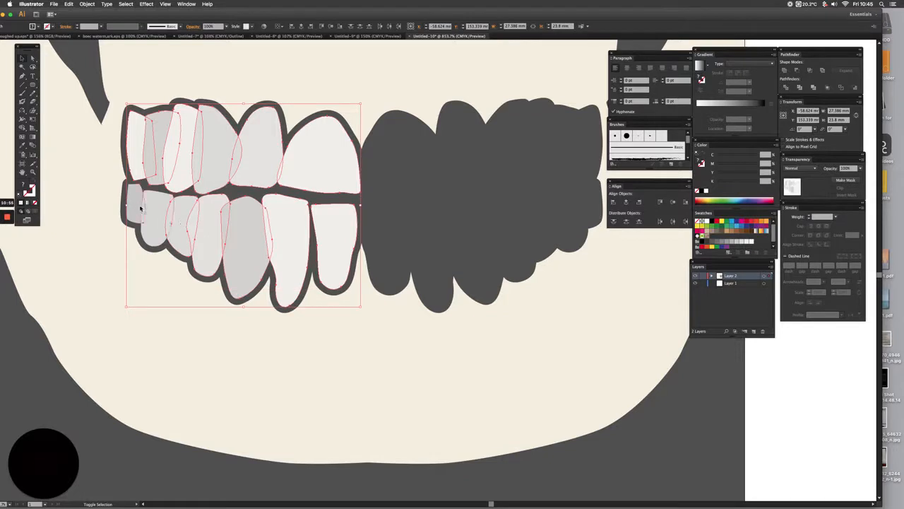
{"action": "left_click", "coordinate": [22, 111]}
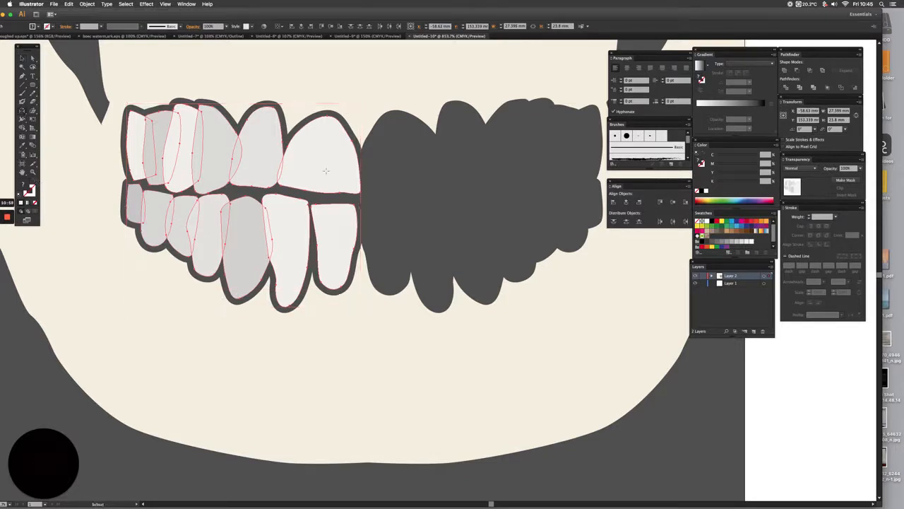
{"action": "key", "text": "o"}
{"action": "left_click_drag", "start_coordinate": [139, 148], "coordinate": [445, 175]}
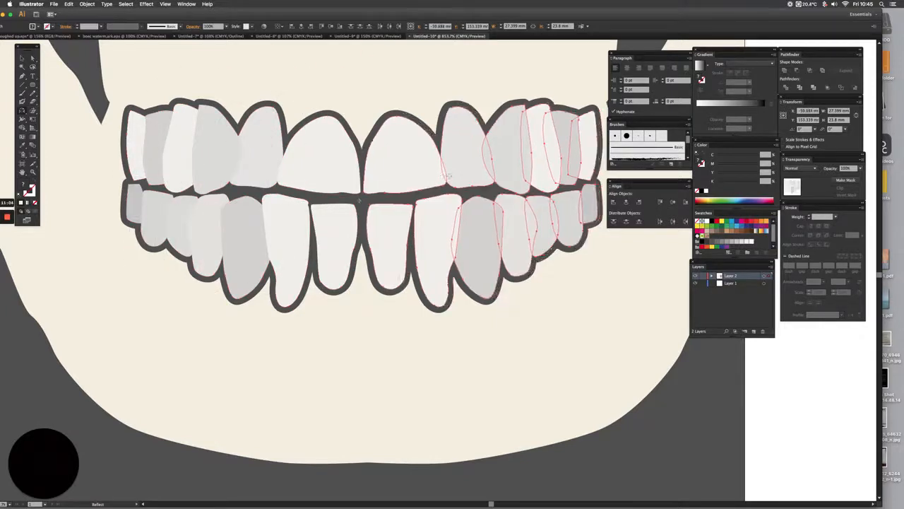
{"action": "key", "text": "v"}
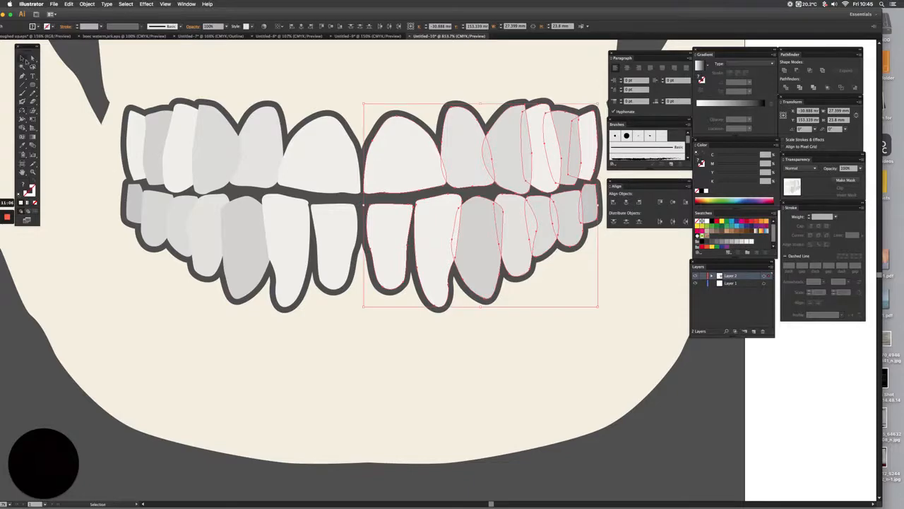
- Draw an unfilled curved path from the cranium's upper-left edge down beside the left eye socket to the cheekbone
{"action": "key", "text": "super+a"}
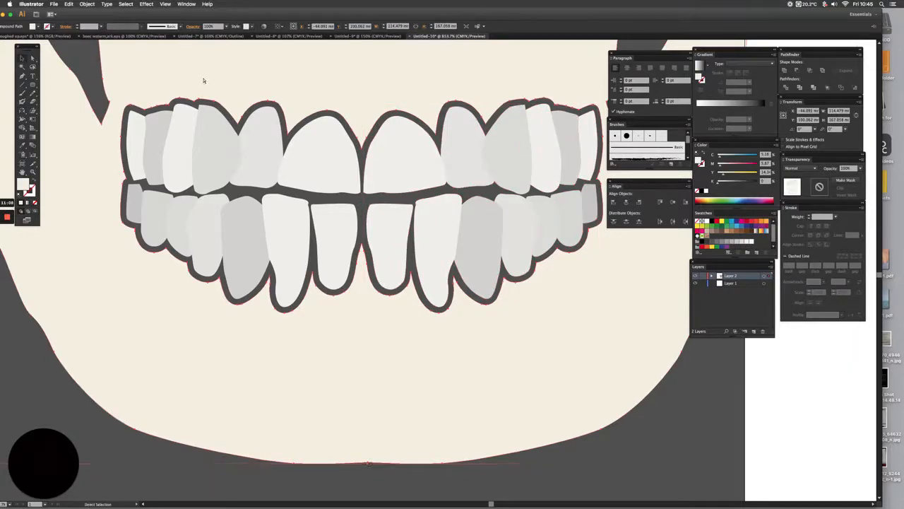
{"action": "key", "text": "super+0"}
{"action": "scroll", "coordinate": [304, 232], "scroll_direction": "left", "scroll_amount": 5}
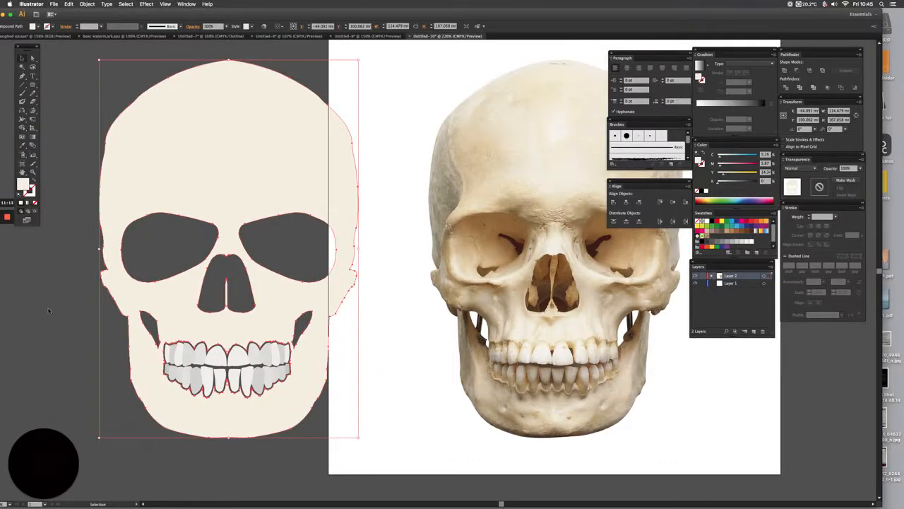
{"action": "left_click", "coordinate": [89, 304]}
{"action": "left_click", "coordinate": [228, 206]}
{"action": "scroll", "coordinate": [488, 158], "scroll_direction": "right", "scroll_amount": 2}
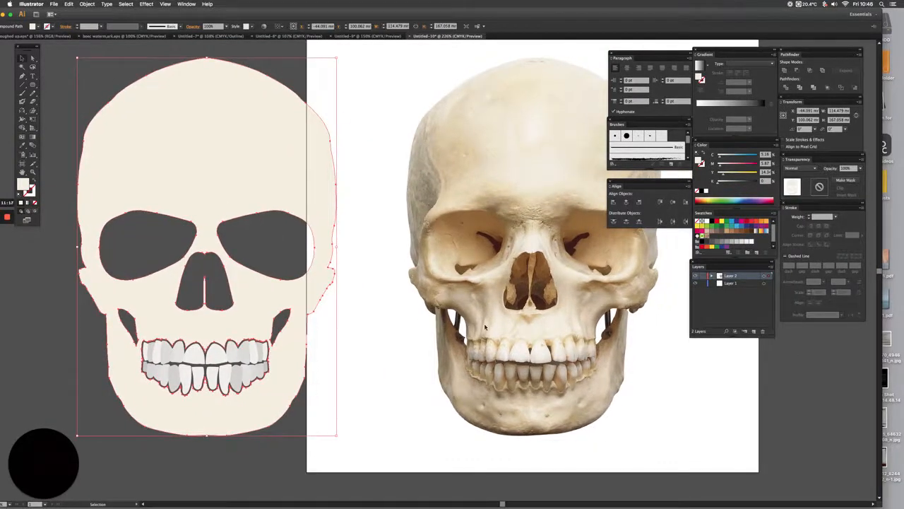
{"action": "scroll", "coordinate": [226, 196], "scroll_direction": "left", "scroll_amount": 5}
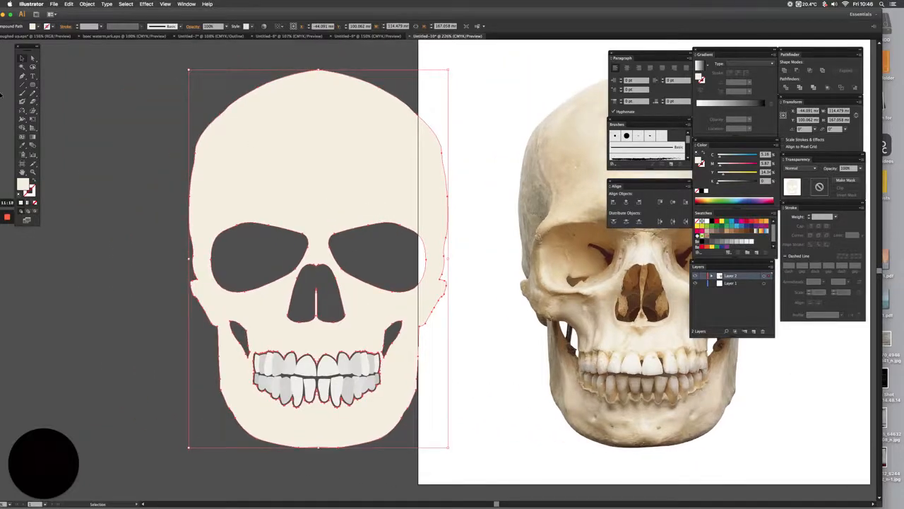
{"action": "key", "text": "p"}
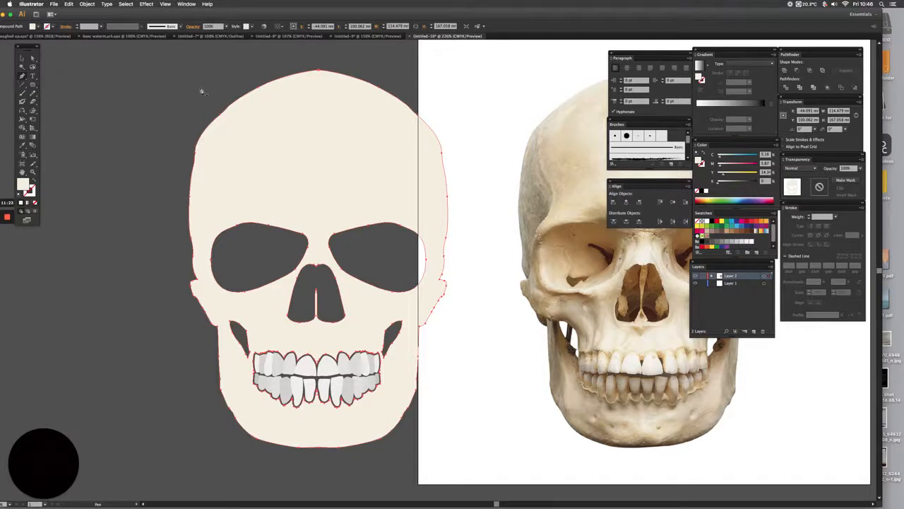
{"action": "left_click", "coordinate": [226, 105]}
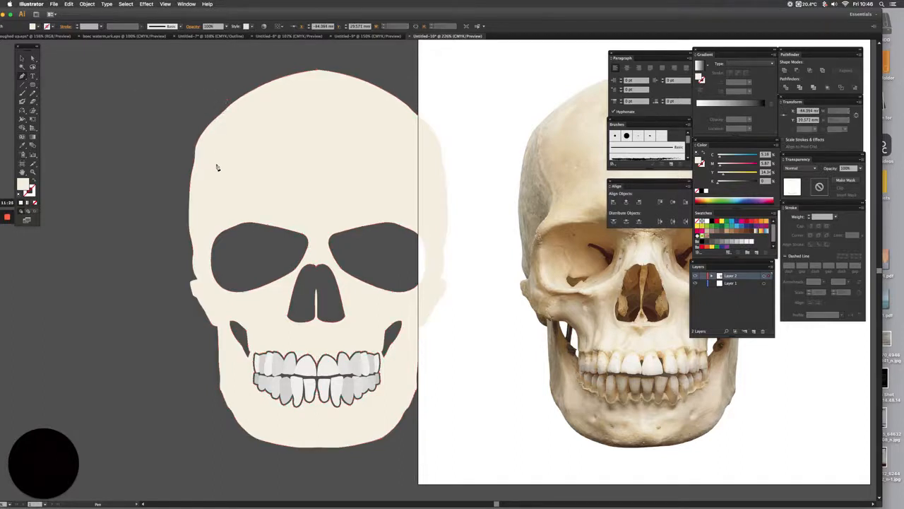
{"action": "left_click_drag", "start_coordinate": [215, 163], "coordinate": [222, 181]}
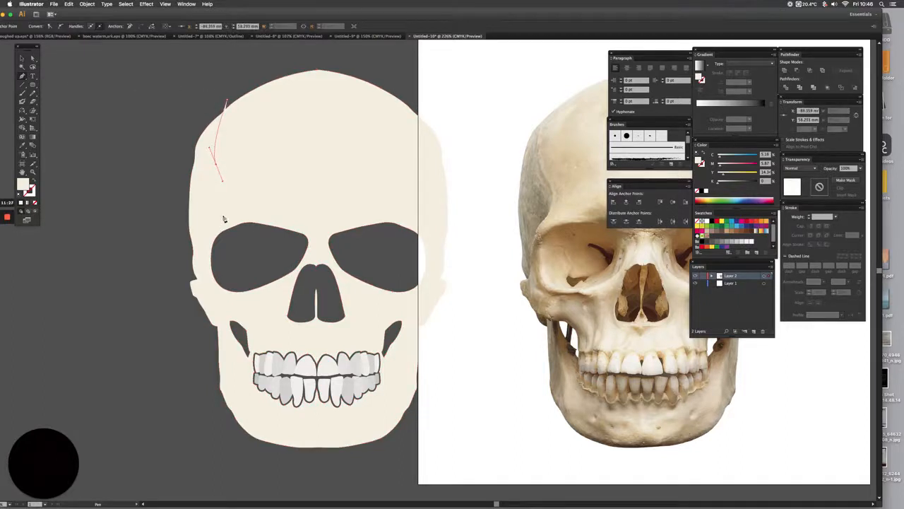
{"action": "left_click_drag", "start_coordinate": [223, 217], "coordinate": [210, 231]}
{"action": "left_click_drag", "start_coordinate": [204, 268], "coordinate": [205, 280]}
{"action": "left_click", "coordinate": [191, 282], "text": "super"}
{"action": "left_click", "coordinate": [186, 281], "text": "super"}
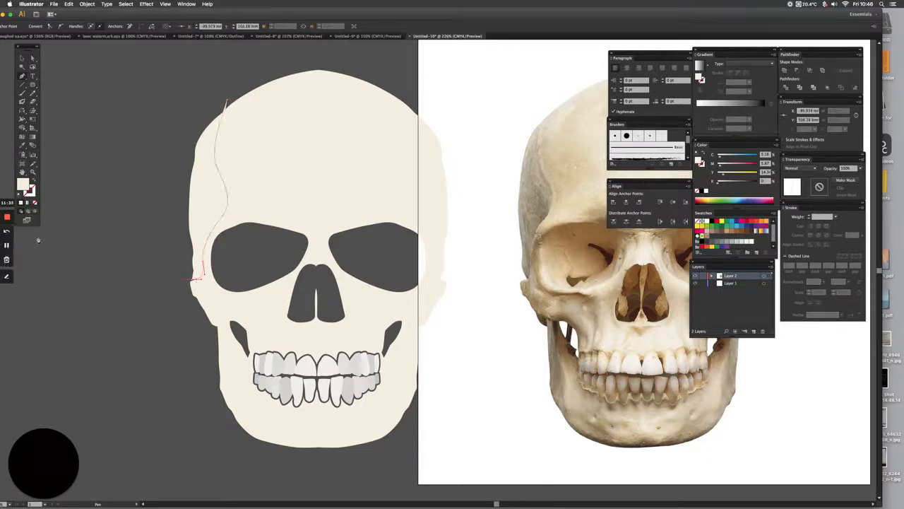
{"action": "left_click", "coordinate": [35, 203]}
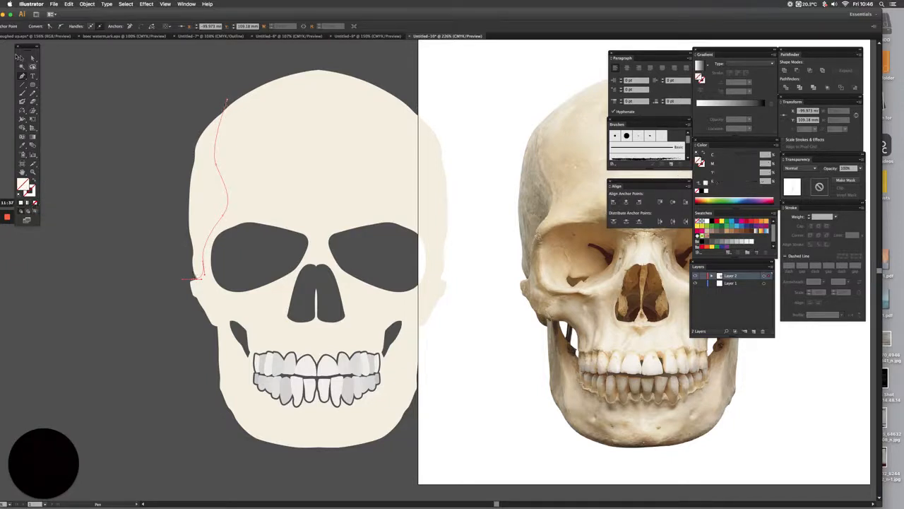
- Divide the skull shape along the curved temple path and ungroup the resulting pieces
{"action": "left_click", "coordinate": [21, 58]}
{"action": "left_click", "coordinate": [230, 108]}
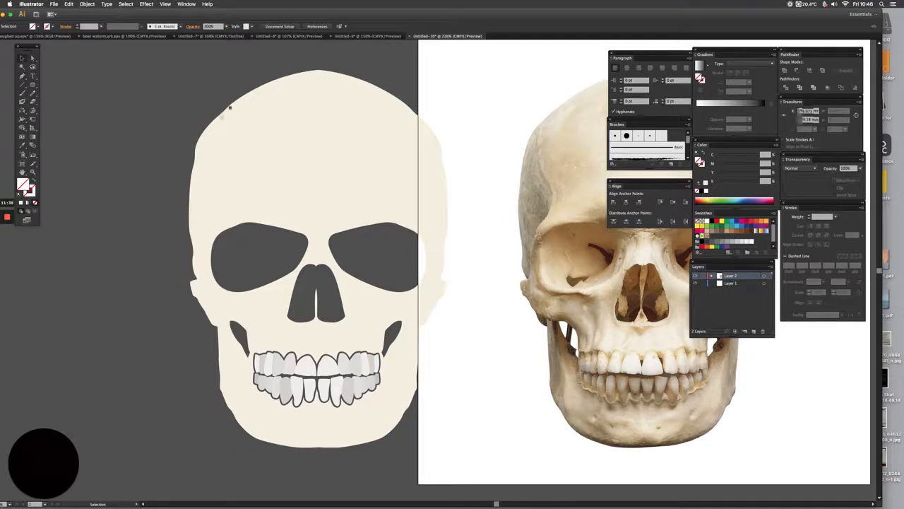
{"action": "left_click", "coordinate": [239, 133]}
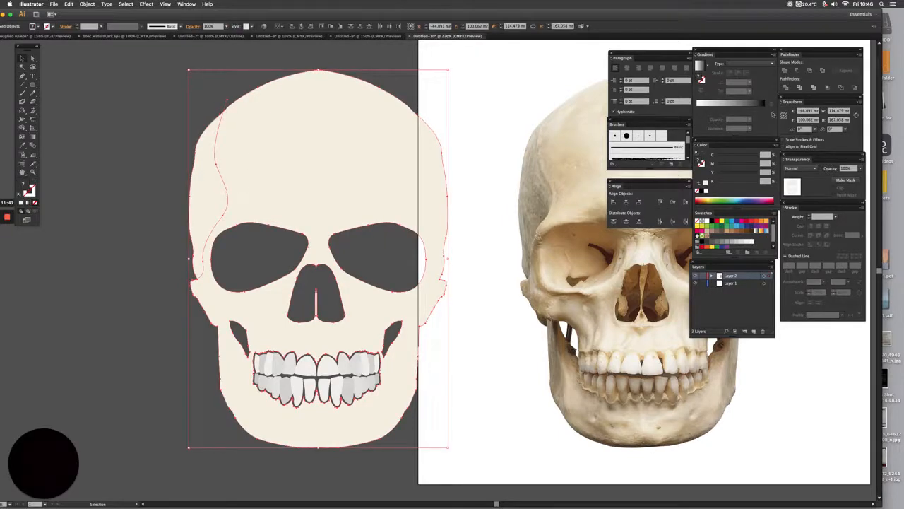
{"action": "left_click", "coordinate": [786, 87]}
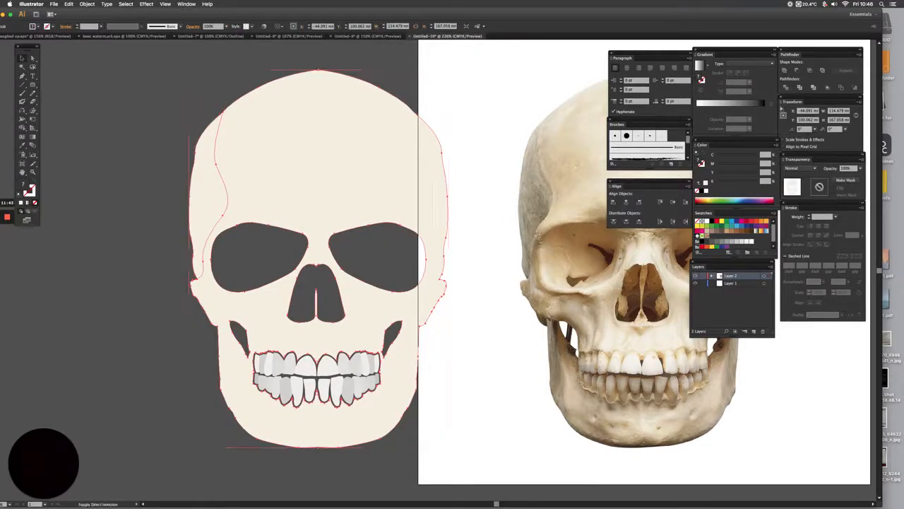
{"action": "left_click", "coordinate": [383, 124]}
{"action": "left_click", "coordinate": [139, 173]}
- Fill the separated left temple piece with a mid grey darker than the rest of the skull
{"action": "left_click", "coordinate": [202, 186]}
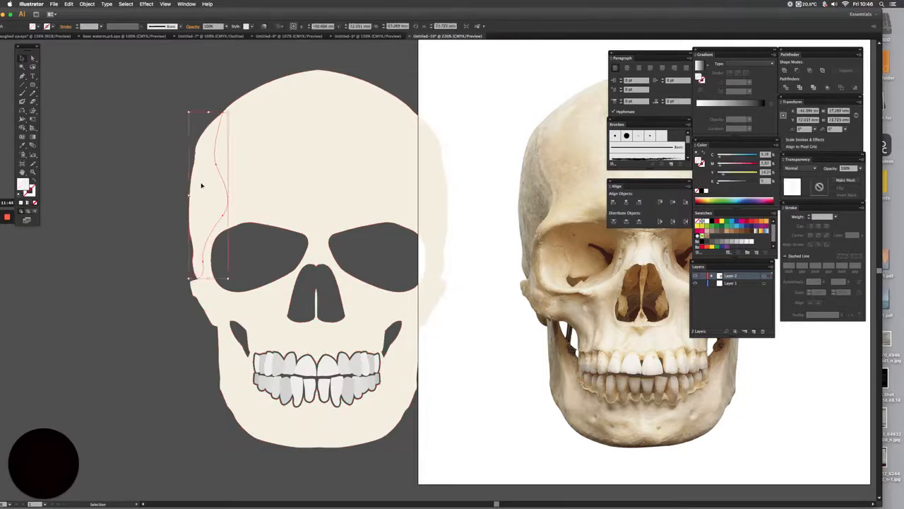
{"action": "double_click", "coordinate": [26, 187]}
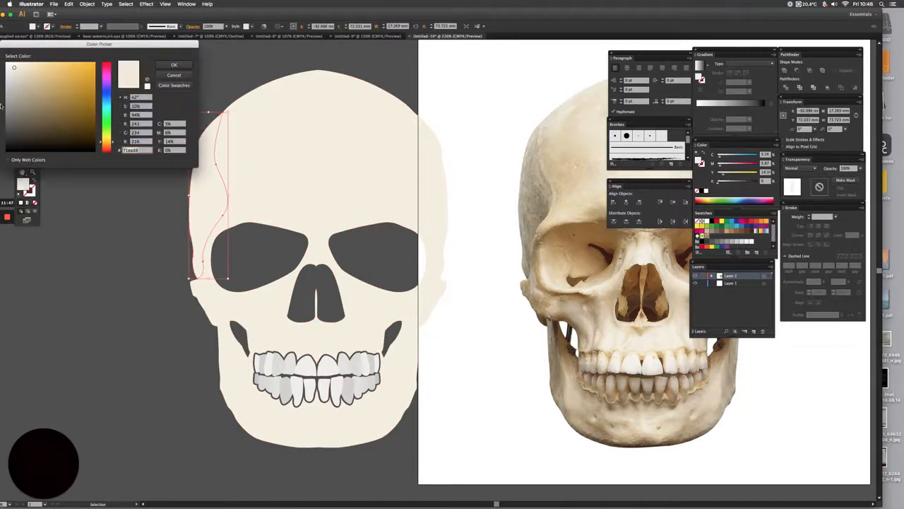
{"action": "left_click_drag", "start_coordinate": [11, 81], "coordinate": [20, 78]}
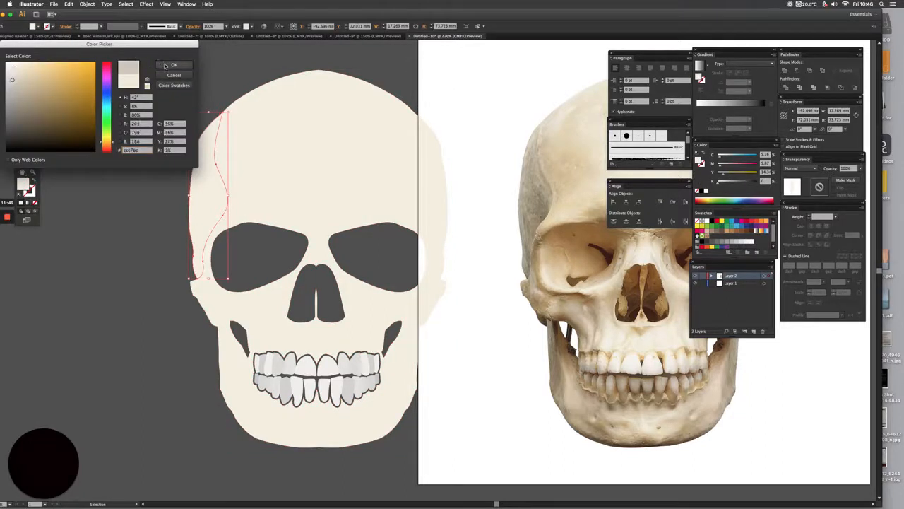
{"action": "left_click", "coordinate": [26, 76]}
{"action": "left_click", "coordinate": [8, 92]}
{"action": "left_click", "coordinate": [173, 65]}
{"action": "left_click", "coordinate": [161, 168]}
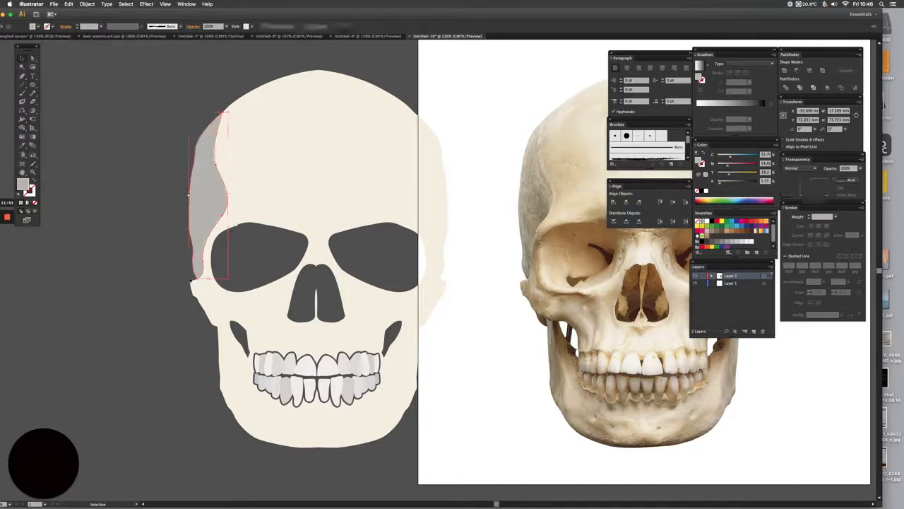
- Draw an unfilled curved brow path from the left eye socket, dipping above the nose, to the right eye socket
{"action": "scroll", "coordinate": [131, 198], "scroll_direction": "down", "scroll_amount": 5}
{"action": "scroll", "coordinate": [131, 198], "scroll_direction": "right", "scroll_amount": 3}
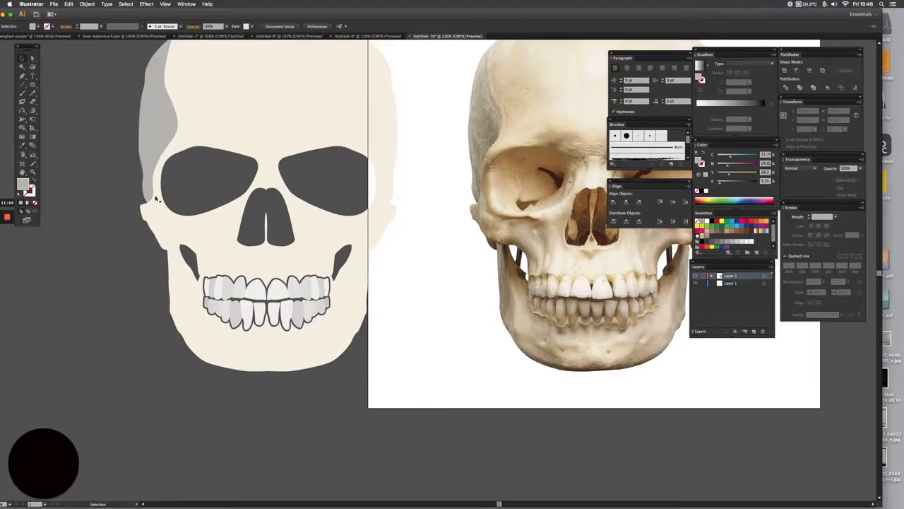
{"action": "scroll", "coordinate": [233, 178], "scroll_direction": "down", "scroll_amount": 1}
{"action": "scroll", "coordinate": [229, 176], "scroll_direction": "right", "scroll_amount": 1}
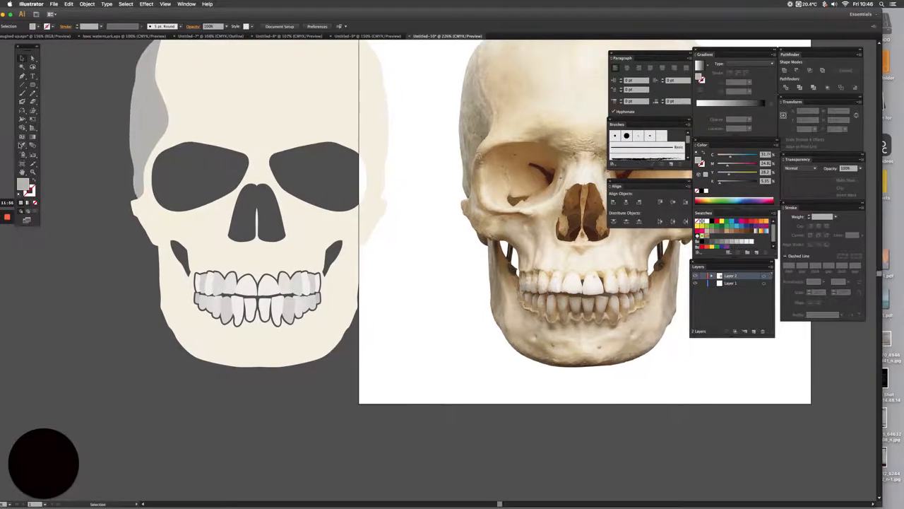
{"action": "left_click", "coordinate": [22, 76]}
{"action": "left_click_drag", "start_coordinate": [207, 173], "coordinate": [116, 194]}
{"action": "left_click", "coordinate": [123, 177]}
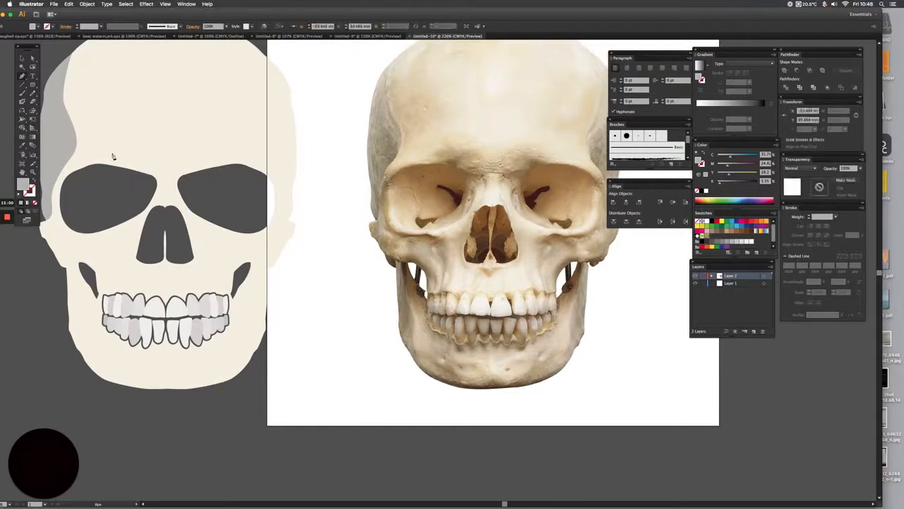
{"action": "mouse_move", "coordinate": [111, 156]}
{"action": "left_mouse_down"}
{"action": "mouse_move", "coordinate": [122, 145]}
{"action": "mouse_move", "coordinate": [154, 158]}
{"action": "left_mouse_up"}
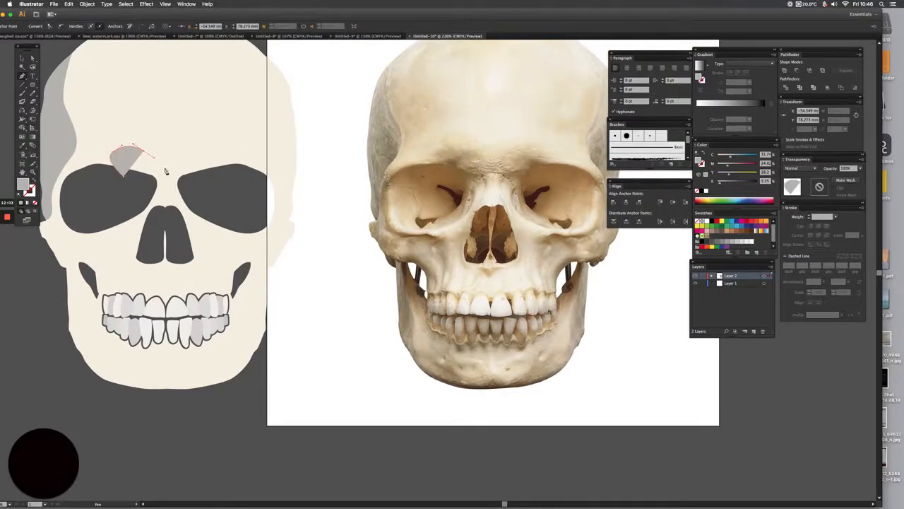
{"action": "left_click", "coordinate": [167, 166]}
{"action": "left_click", "coordinate": [212, 145]}
{"action": "left_click_drag", "start_coordinate": [218, 152], "coordinate": [219, 159]}
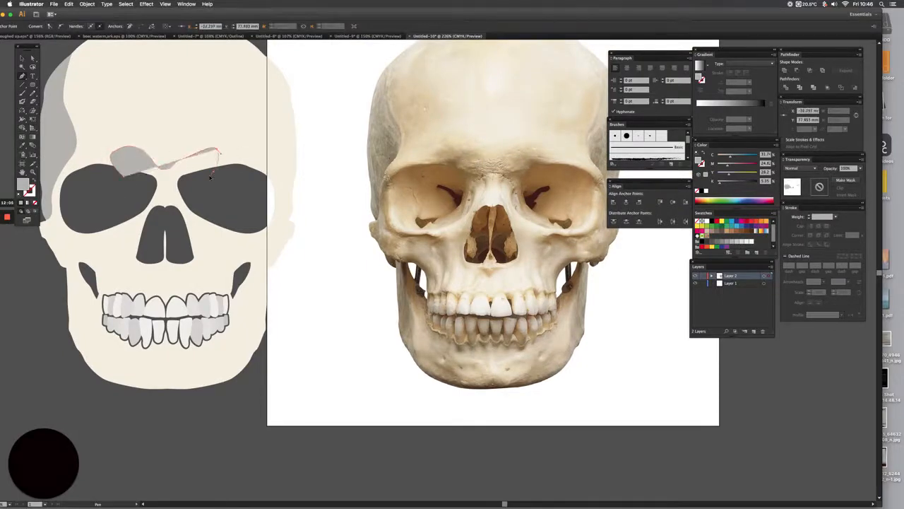
{"action": "left_click", "coordinate": [215, 169]}
{"action": "left_click", "coordinate": [198, 189]}
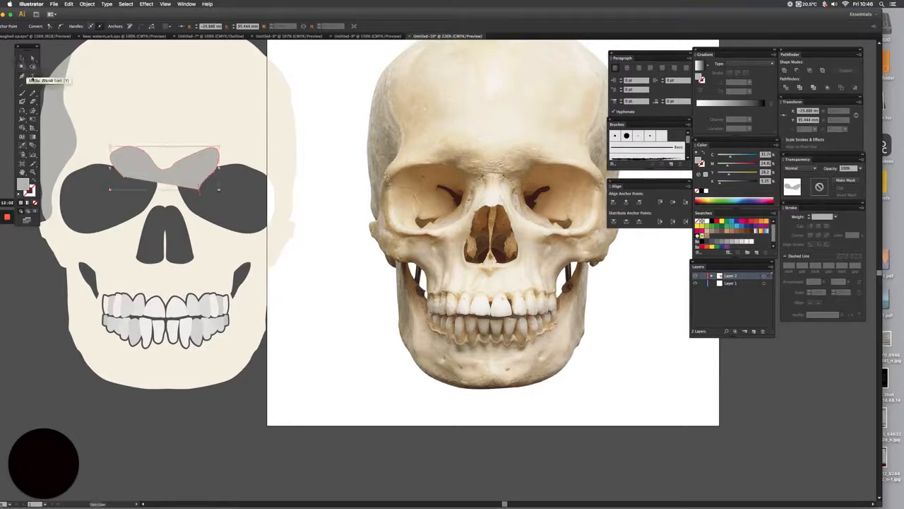
{"action": "left_click", "coordinate": [22, 58]}
{"action": "left_click", "coordinate": [34, 203]}
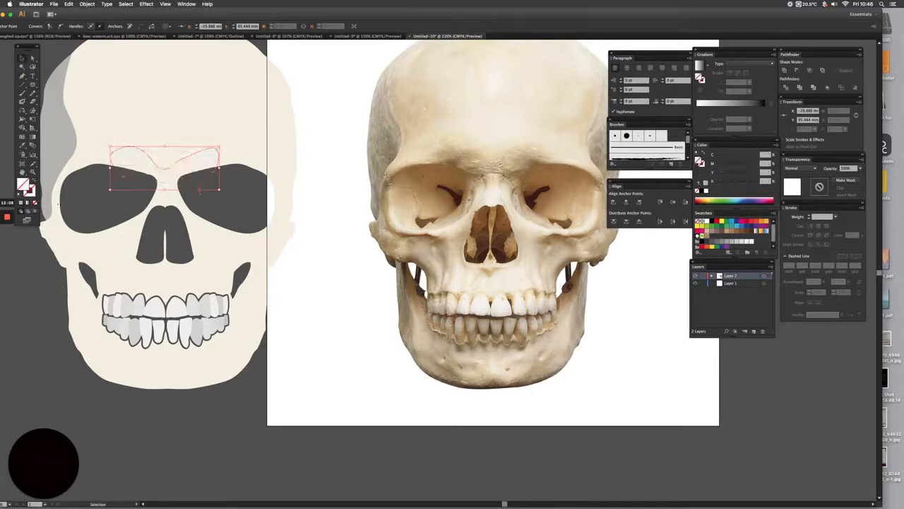
- Try to divide the skull shape along the open brow path, and undo the division
{"action": "left_click", "coordinate": [120, 197]}
{"action": "key", "text": "super+a"}
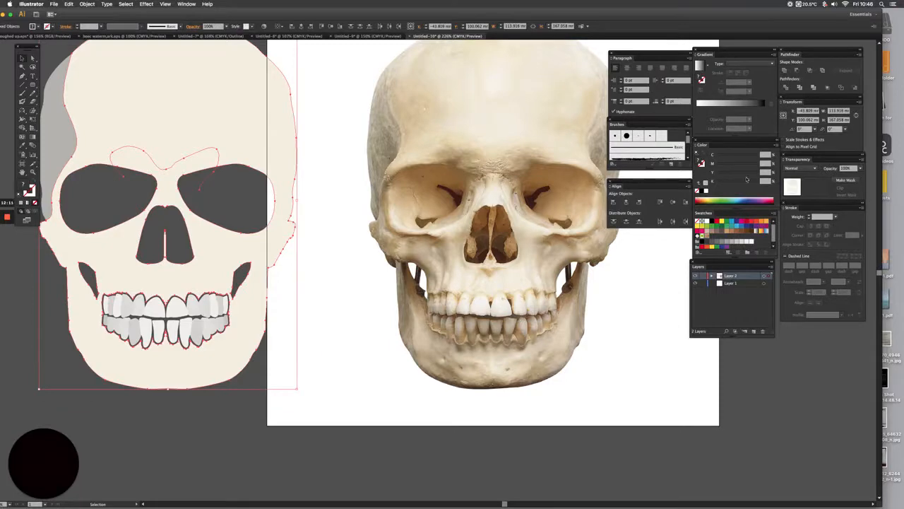
{"action": "left_click", "coordinate": [789, 87]}
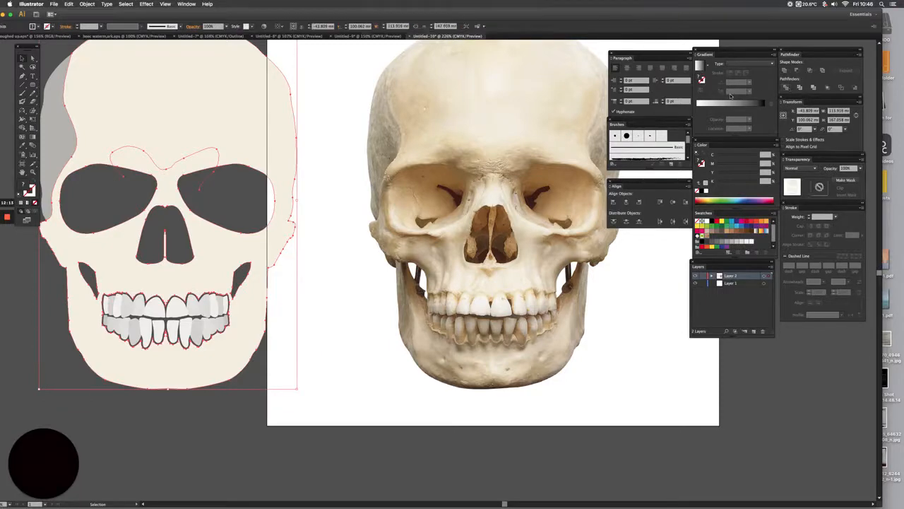
{"action": "left_click", "coordinate": [124, 183]}
{"action": "left_click", "coordinate": [134, 165]}
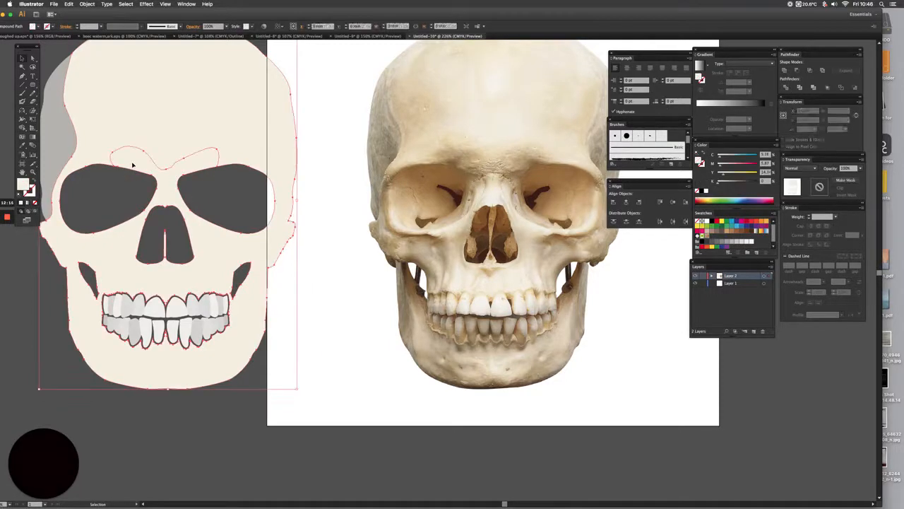
{"action": "left_click", "coordinate": [126, 180]}
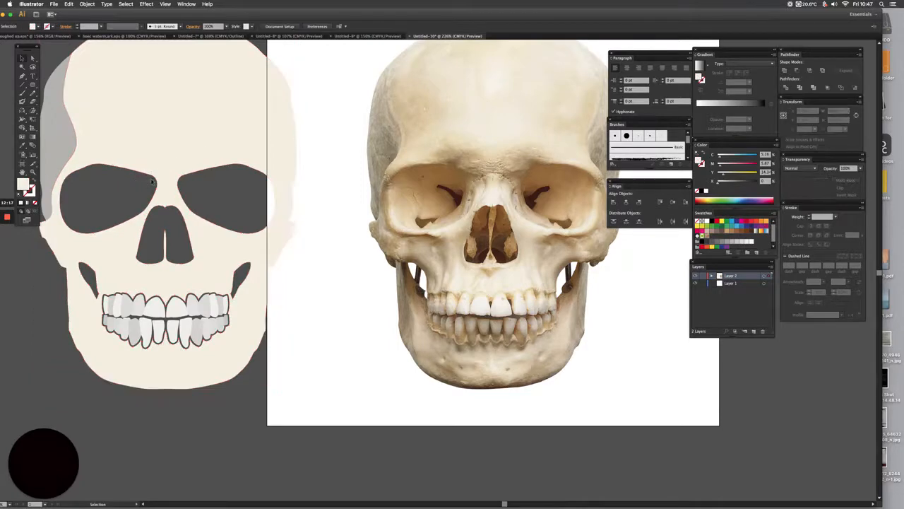
{"action": "key", "text": "a"}
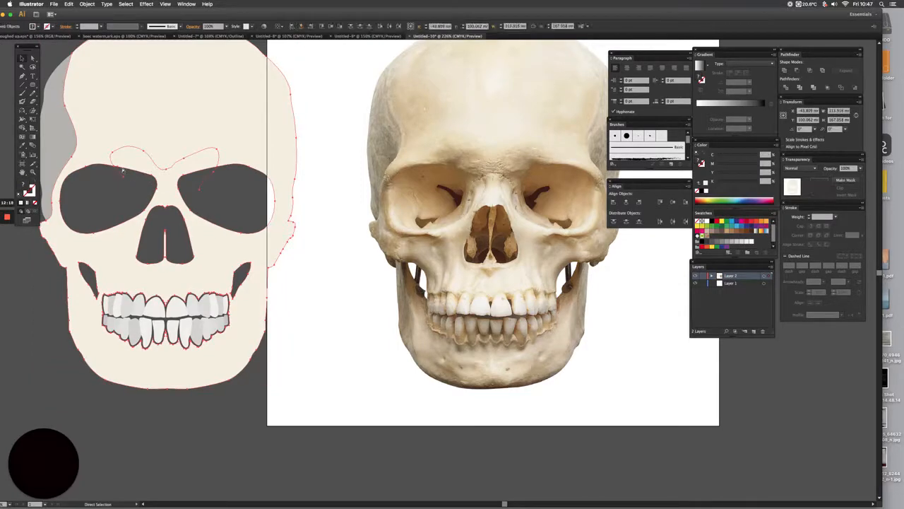
- Delete the open brow path running between the two eye sockets
{"action": "left_click", "coordinate": [123, 172]}
{"action": "key", "text": "Delete"}
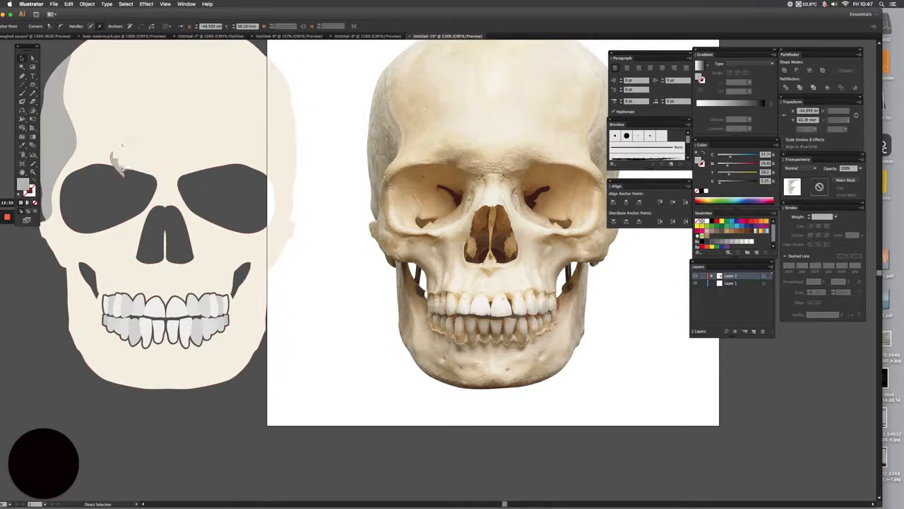
{"action": "key", "text": "v"}
{"action": "key", "text": "p"}
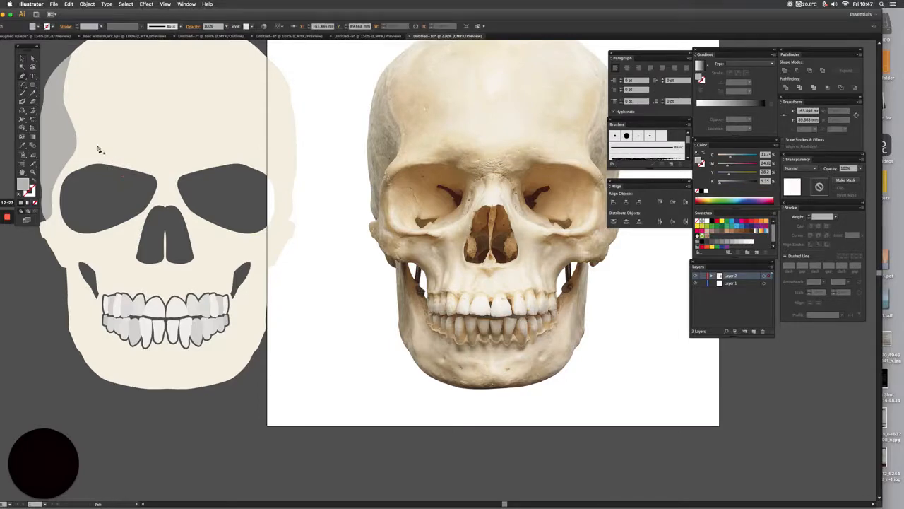
{"action": "left_click", "coordinate": [104, 154]}
{"action": "left_click", "coordinate": [140, 150]}
{"action": "key", "text": "super+z"}
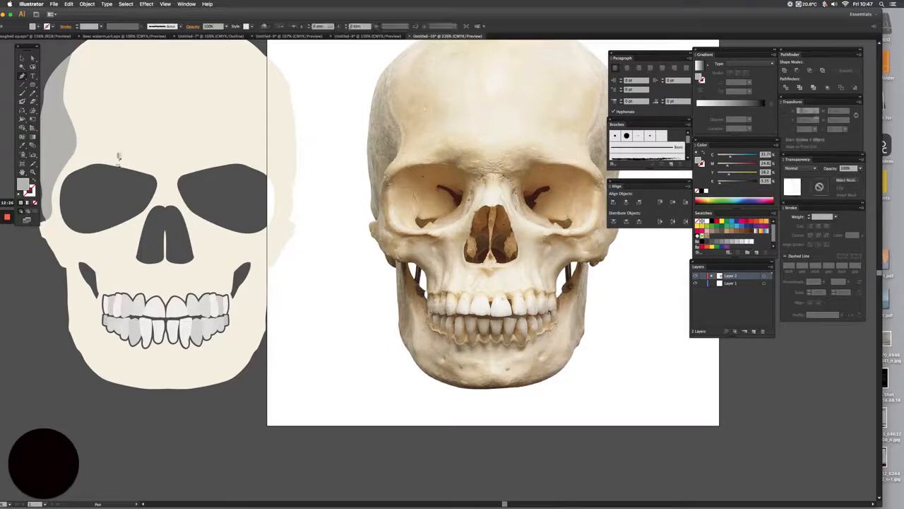
- Draw a closed curved brow shape with the Pen tool, arching over both inner eye sockets and dipping across the nose bridge
{"action": "left_click", "coordinate": [113, 156]}
{"action": "left_click", "coordinate": [146, 144]}
{"action": "left_click", "coordinate": [162, 157]}
{"action": "left_click_drag", "start_coordinate": [187, 159], "coordinate": [190, 155]}
{"action": "left_click_drag", "start_coordinate": [210, 144], "coordinate": [225, 152]}
{"action": "left_click_drag", "start_coordinate": [217, 179], "coordinate": [202, 182]}
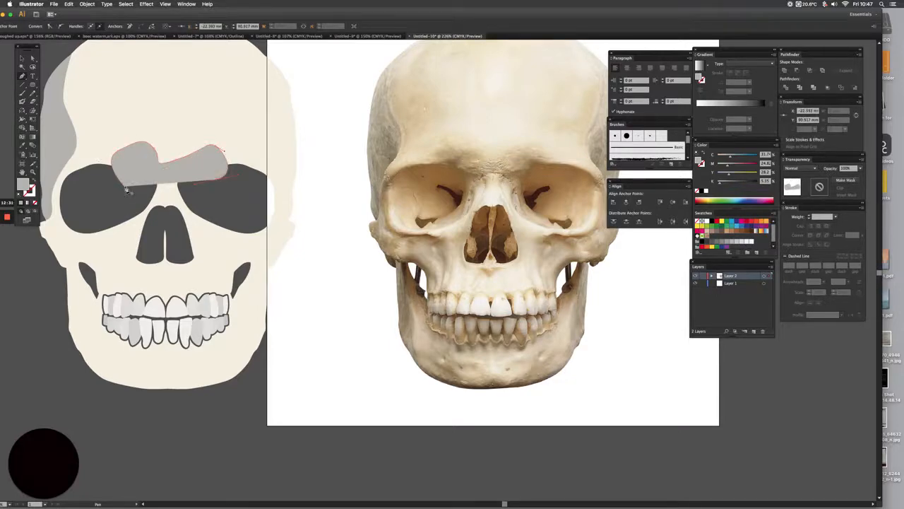
{"action": "left_click_drag", "start_coordinate": [127, 188], "coordinate": [168, 194]}
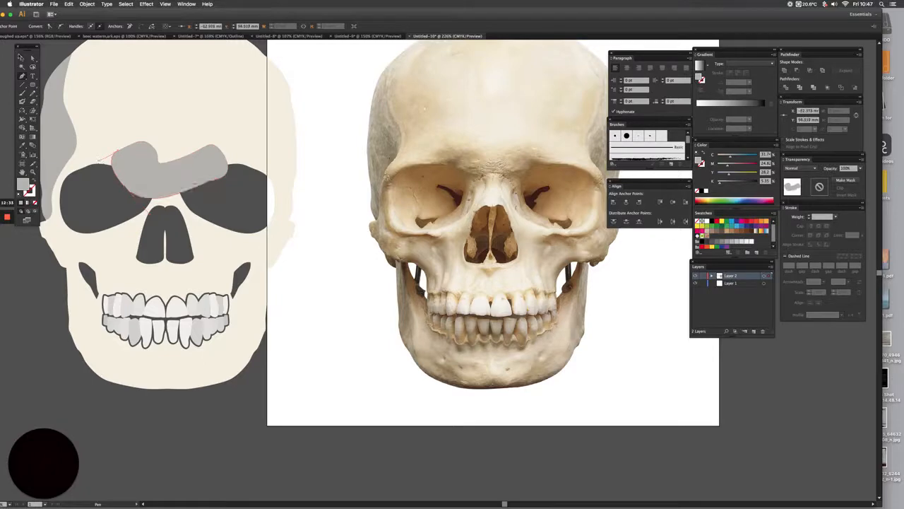
- Remove the brow shape's fill, then divide the skull shape with it and ungroup the resulting pieces
{"action": "key", "text": "v"}
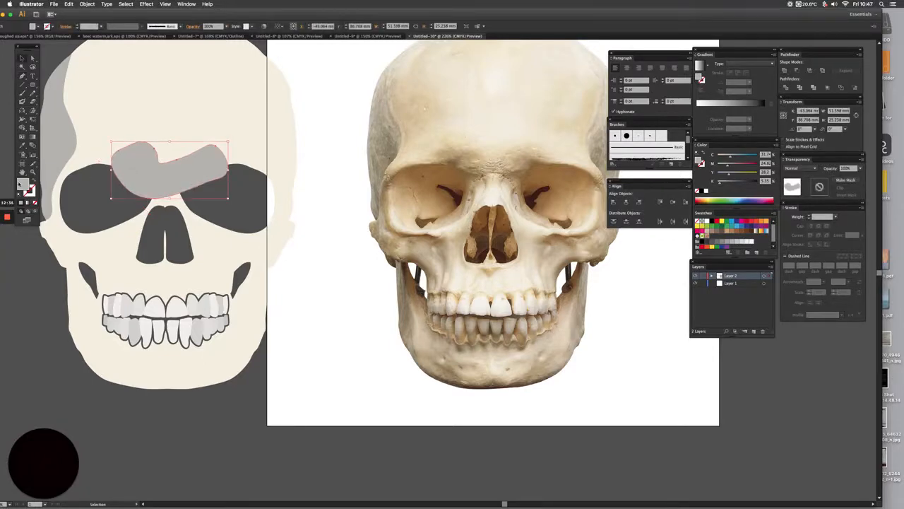
{"action": "left_click", "coordinate": [34, 203]}
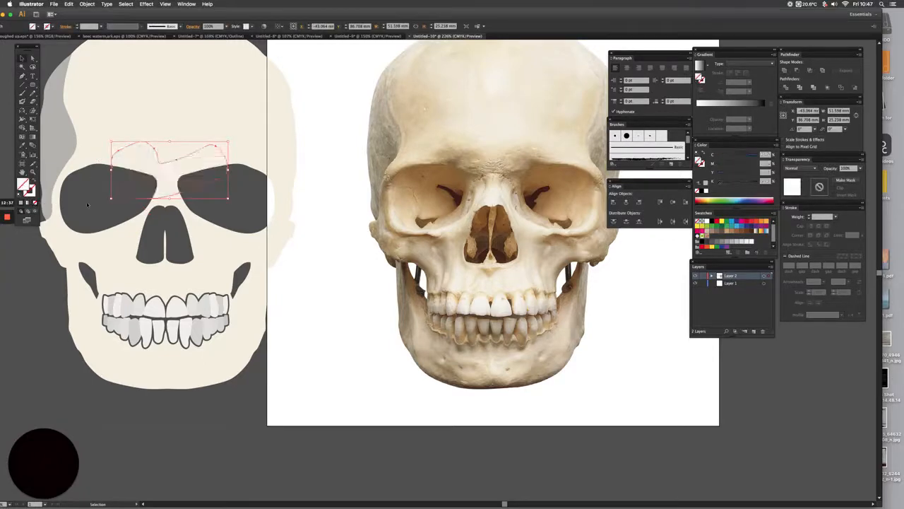
{"action": "left_click", "coordinate": [172, 165]}
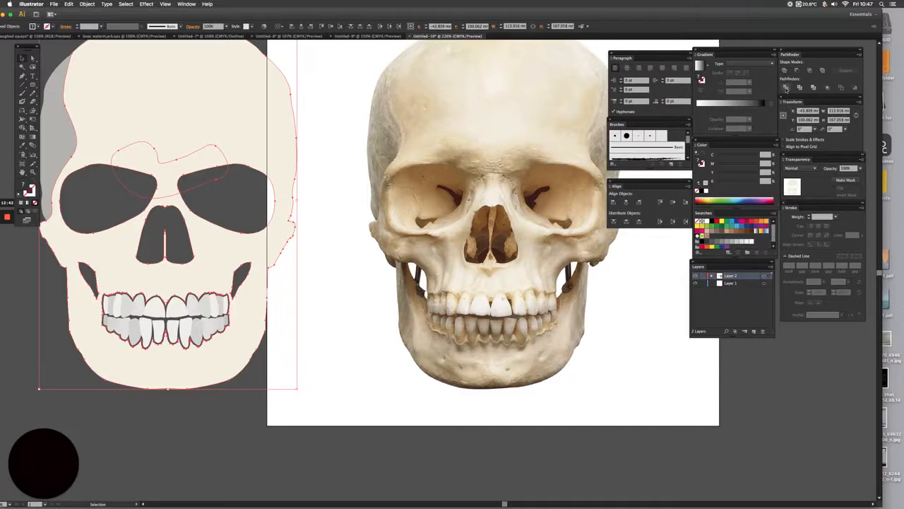
{"action": "left_click", "coordinate": [787, 88]}
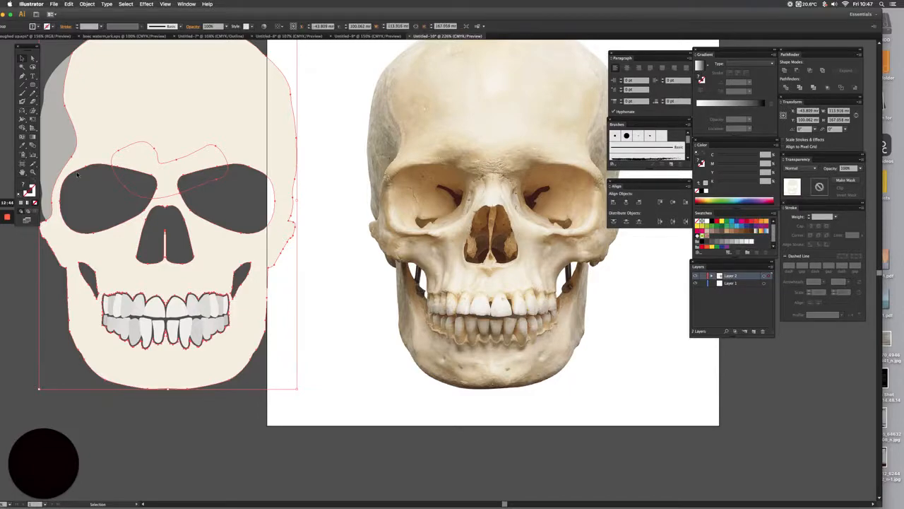
{"action": "key", "text": "shift+super+g"}
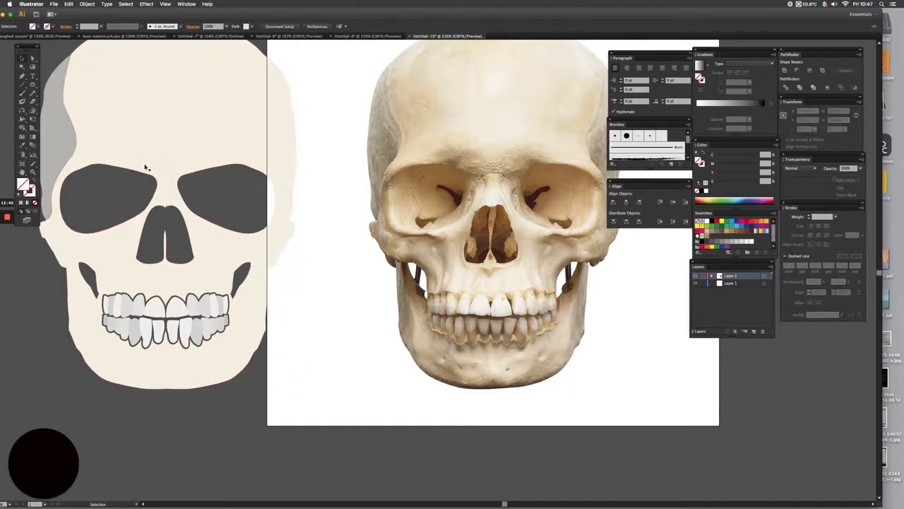
- Fill the separated brow piece with the warm grey 9b9994
{"action": "left_click", "coordinate": [147, 168]}
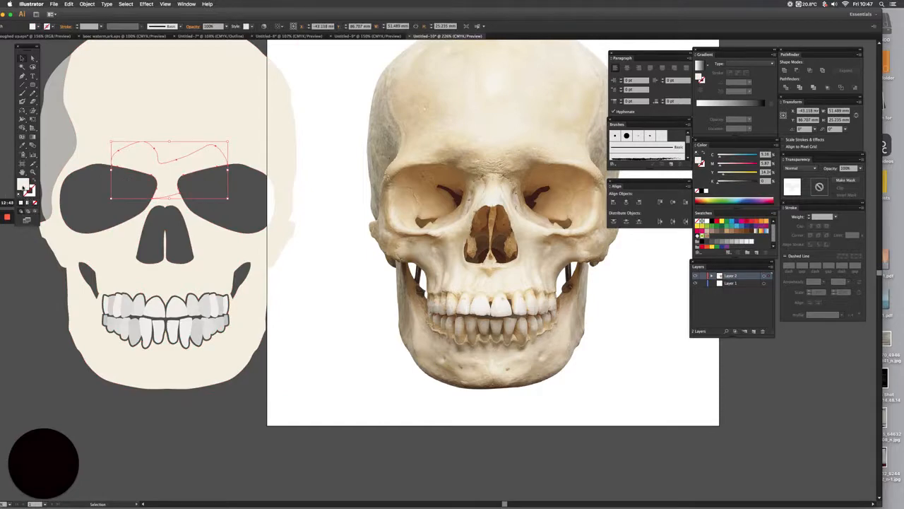
{"action": "double_click", "coordinate": [24, 186]}
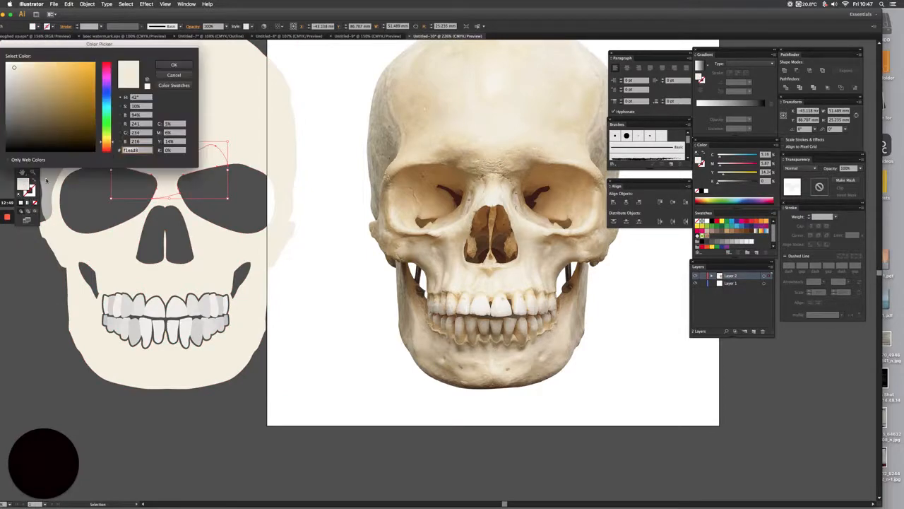
{"action": "left_click", "coordinate": [10, 96]}
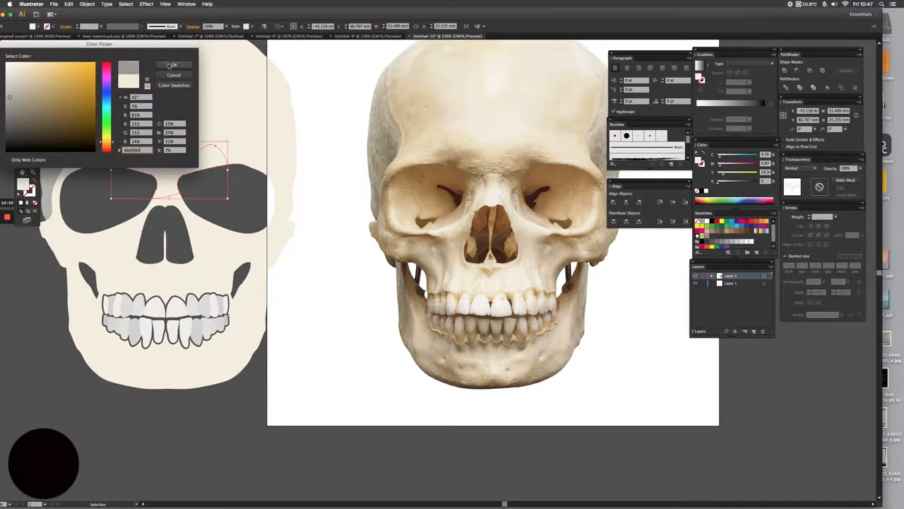
{"action": "left_click", "coordinate": [172, 65]}
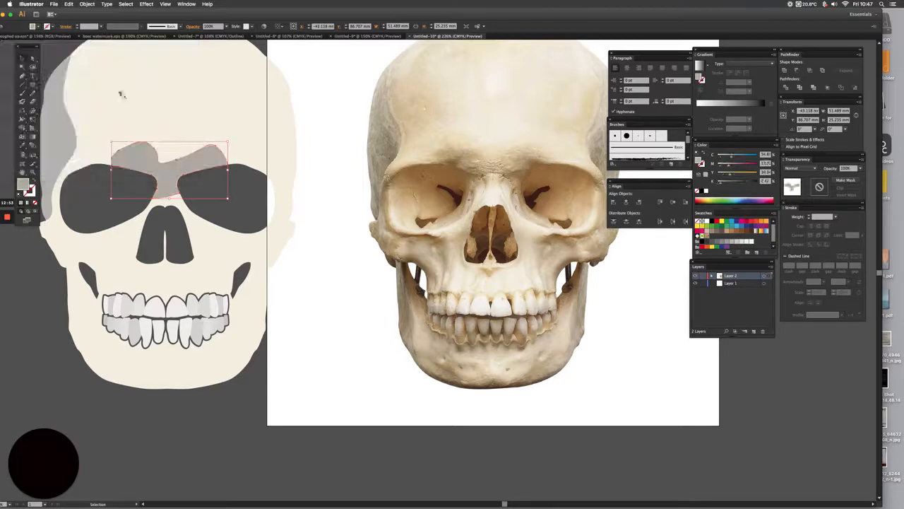
- Draw a closed curved cheek shape from below the left eye socket, over the nose bridge, to below the right socket
{"action": "left_click", "coordinate": [22, 75]}
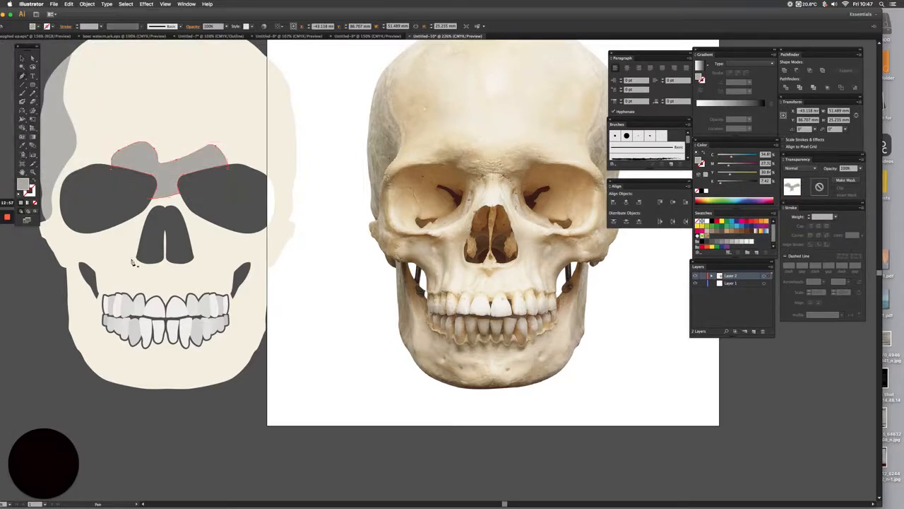
{"action": "left_click", "coordinate": [77, 236]}
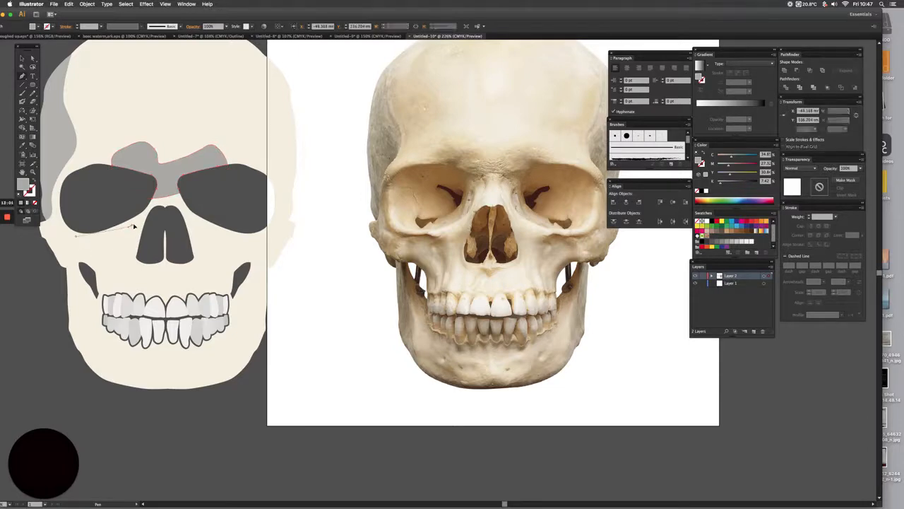
{"action": "left_click_drag", "start_coordinate": [143, 217], "coordinate": [156, 202]}
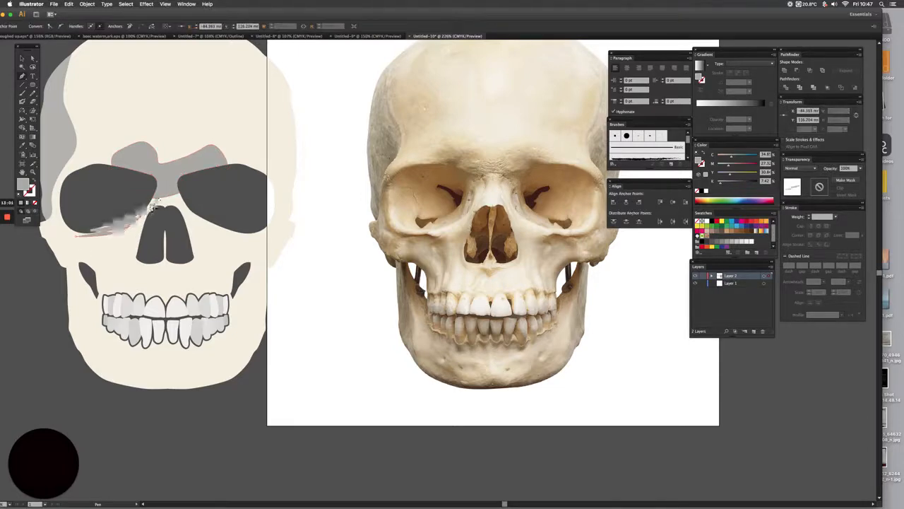
{"action": "left_click", "coordinate": [171, 191]}
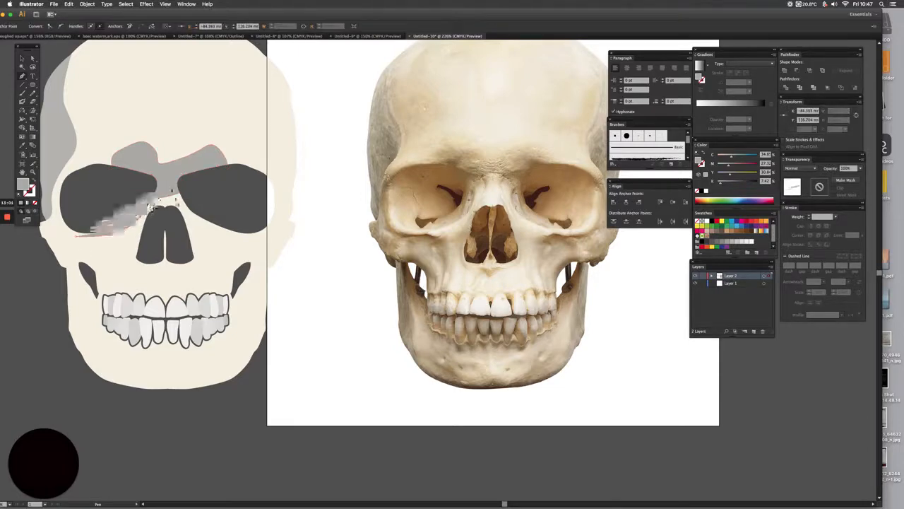
{"action": "left_click", "coordinate": [234, 239]}
{"action": "left_click", "coordinate": [202, 246]}
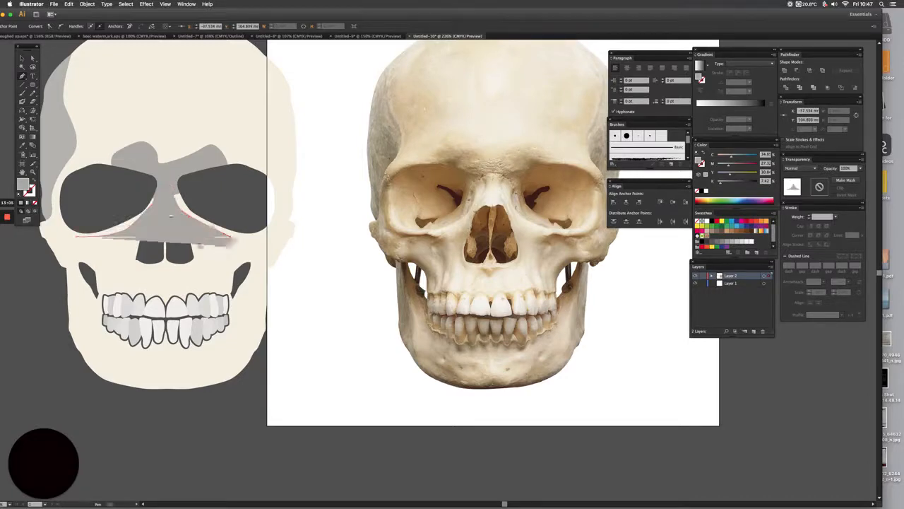
{"action": "key", "text": "ctrl+y"}
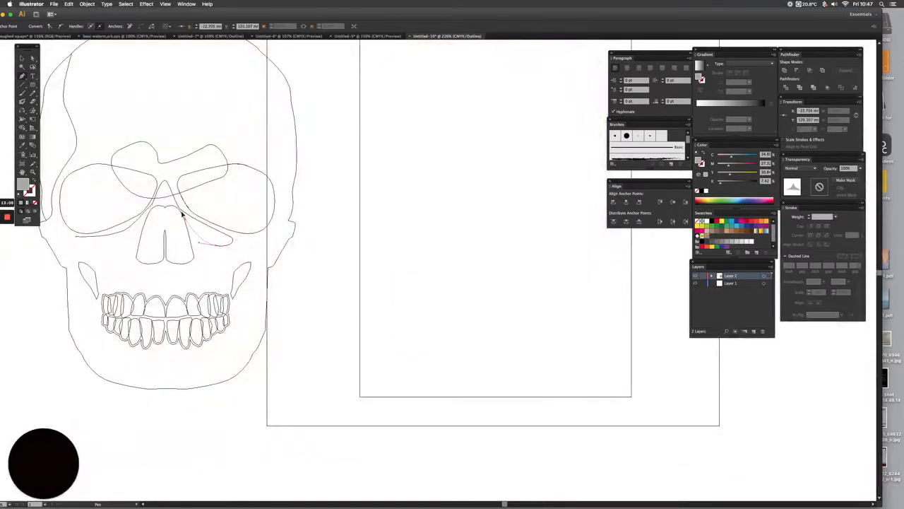
{"action": "left_click_drag", "start_coordinate": [170, 205], "coordinate": [152, 204]}
{"action": "left_click_drag", "start_coordinate": [117, 252], "coordinate": [89, 196]}
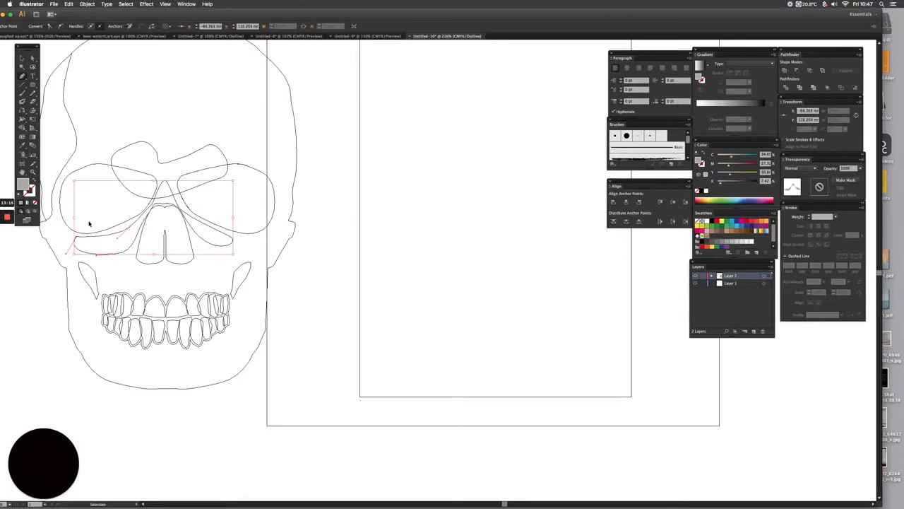
{"action": "key", "text": "super+y"}
- Fill the cheek and nose-bridge shape with an off-white lighter than the bone colour and deselect it
{"action": "scroll", "coordinate": [315, 265], "scroll_direction": "left", "scroll_amount": 5}
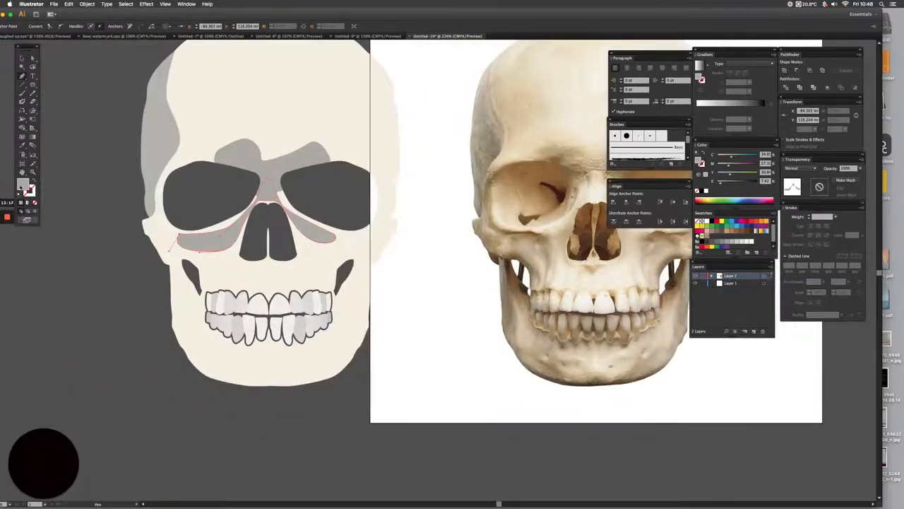
{"action": "left_click", "coordinate": [23, 184]}
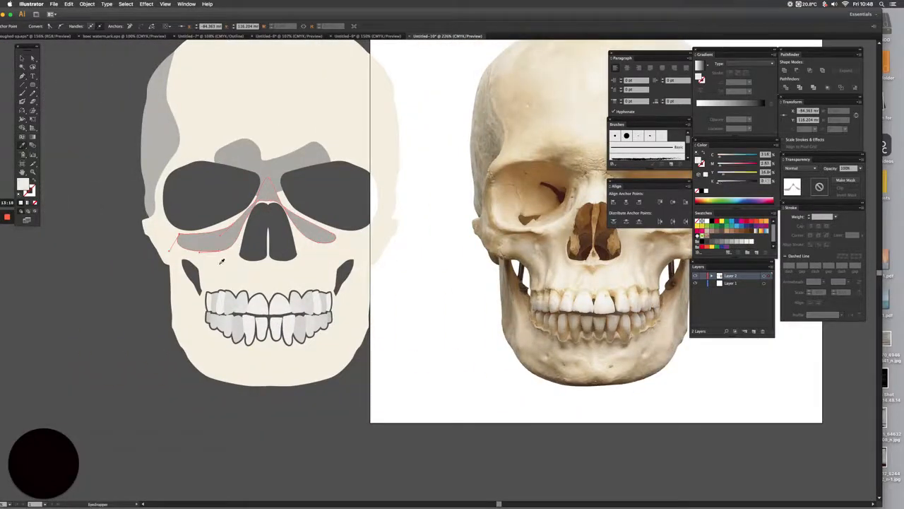
{"action": "key", "text": "slash"}
{"action": "double_click", "coordinate": [23, 184]}
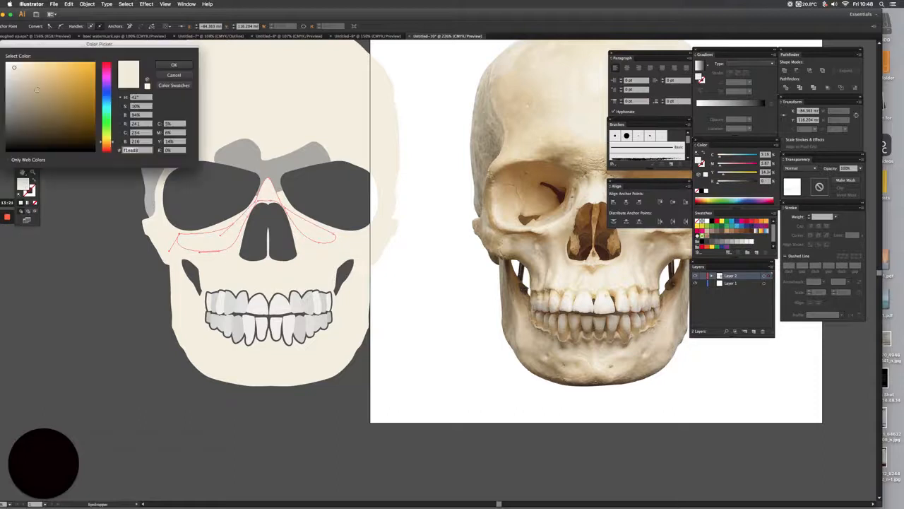
{"action": "left_click", "coordinate": [173, 65]}
{"action": "key", "text": "v"}
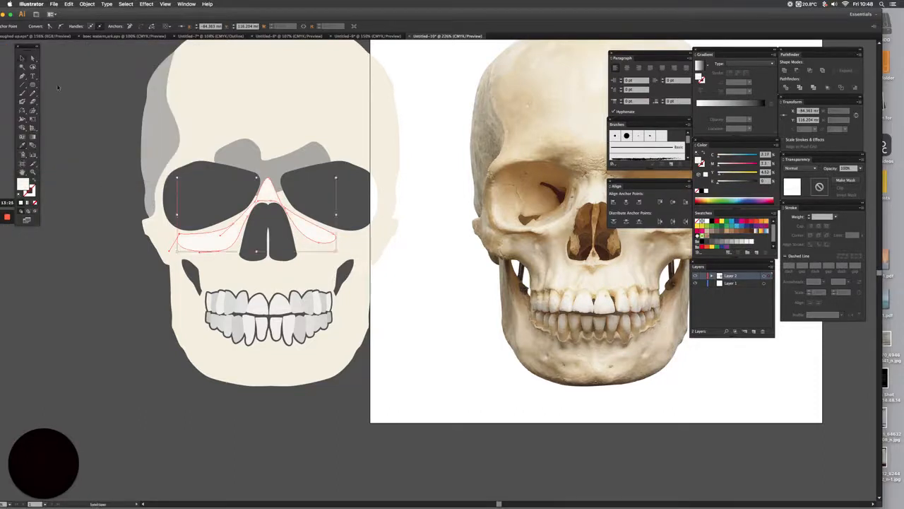
{"action": "key", "text": "super+shift+a"}
- Draw a closed off-white highlight on the forehead, wide above the brow and narrowing towards the crown
{"action": "left_click_drag", "start_coordinate": [286, 145], "coordinate": [204, 181]}
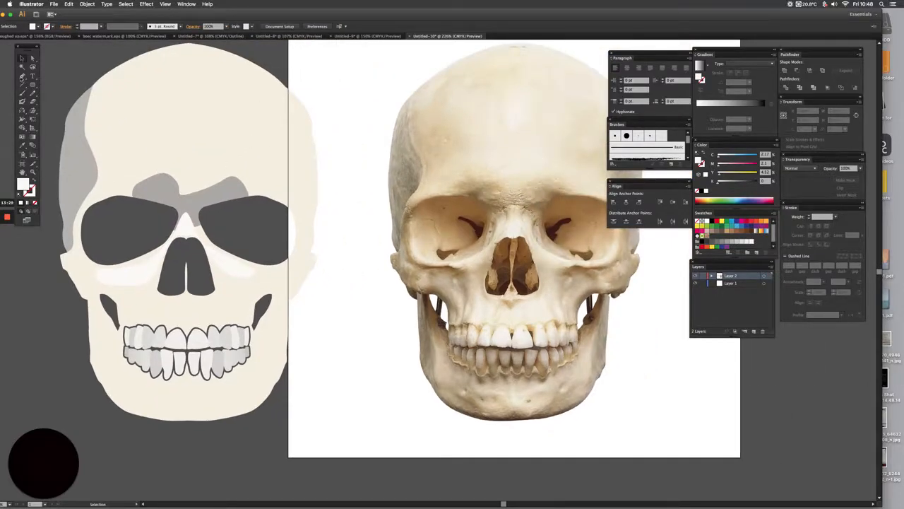
{"action": "key", "text": "p"}
{"action": "left_click_drag", "start_coordinate": [178, 170], "coordinate": [186, 175]}
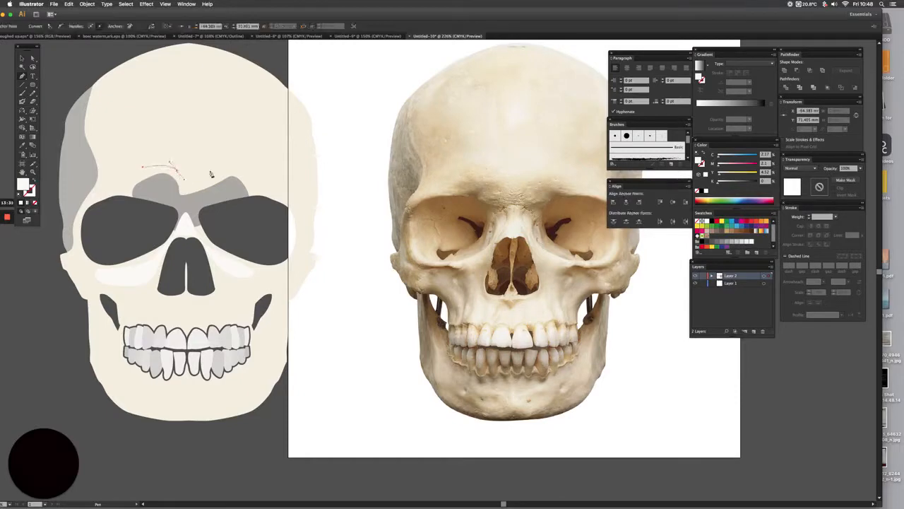
{"action": "left_click_drag", "start_coordinate": [249, 154], "coordinate": [246, 138]}
{"action": "left_click_drag", "start_coordinate": [215, 100], "coordinate": [169, 71]}
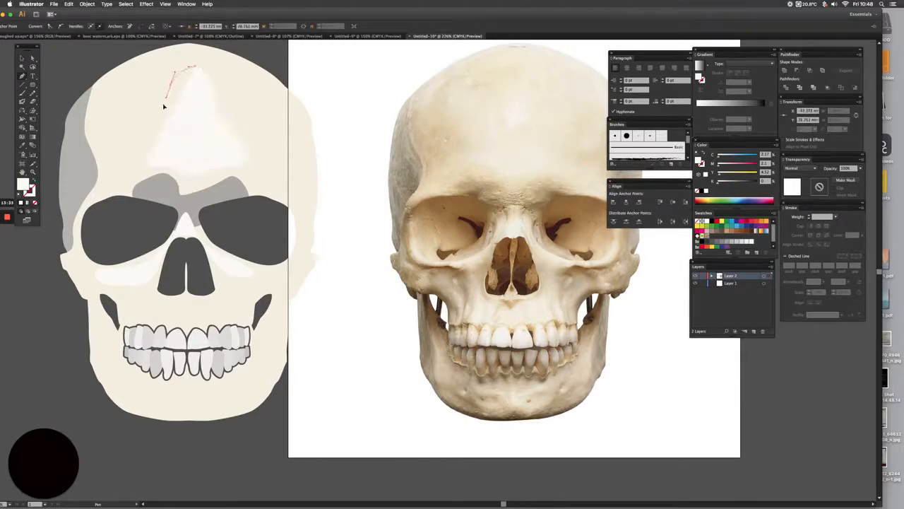
{"action": "left_click", "coordinate": [163, 105]}
{"action": "left_click", "coordinate": [143, 170]}
- Draw a closed off-white highlight on the upper jaw between the nose cavity and the upper teeth
{"action": "scroll", "coordinate": [195, 238], "scroll_direction": "down", "scroll_amount": 5}
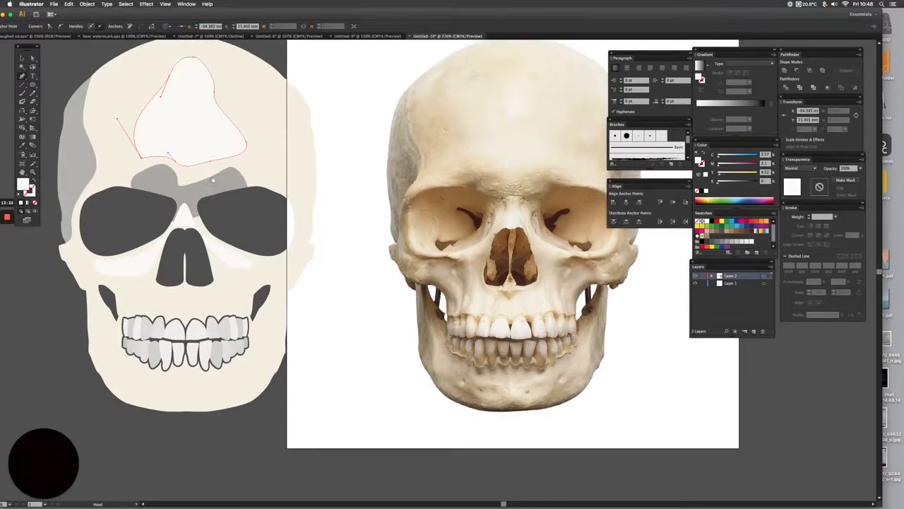
{"action": "key", "text": "super+shift+a"}
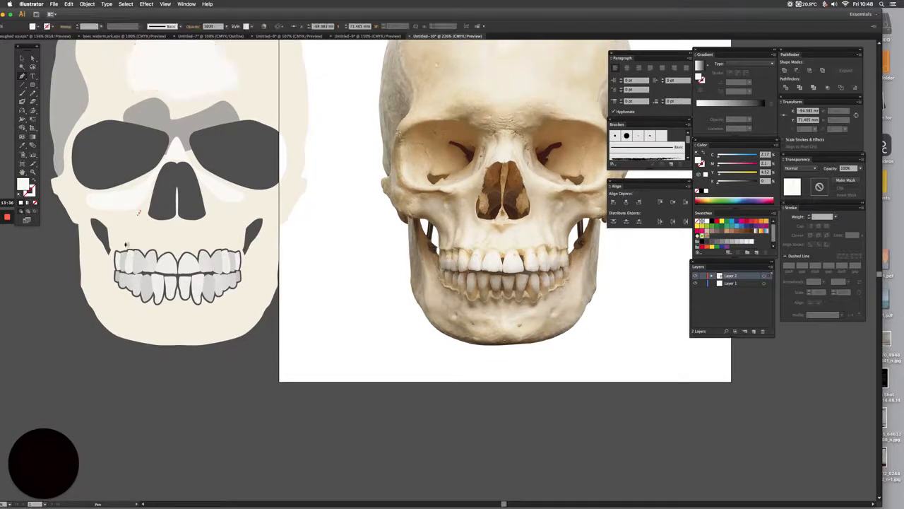
{"action": "left_click_drag", "start_coordinate": [172, 245], "coordinate": [189, 242]}
{"action": "left_click_drag", "start_coordinate": [194, 244], "coordinate": [137, 202]}
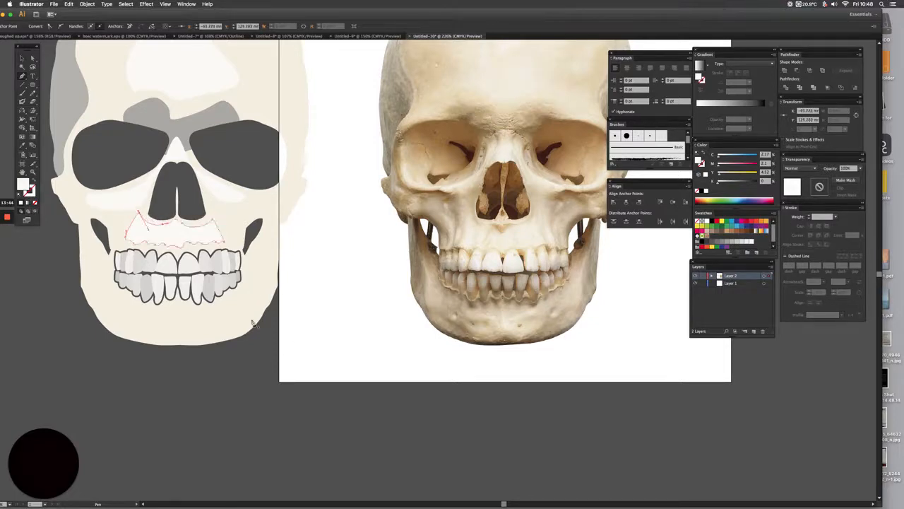
- Draw a closed off-white highlight along the lower jaw, curving beneath the lower teeth with a dip at the chin
{"action": "left_click_drag", "start_coordinate": [100, 270], "coordinate": [151, 313]}
{"action": "left_click", "coordinate": [167, 330]}
{"action": "left_click", "coordinate": [202, 317]}
{"action": "left_click", "coordinate": [224, 313]}
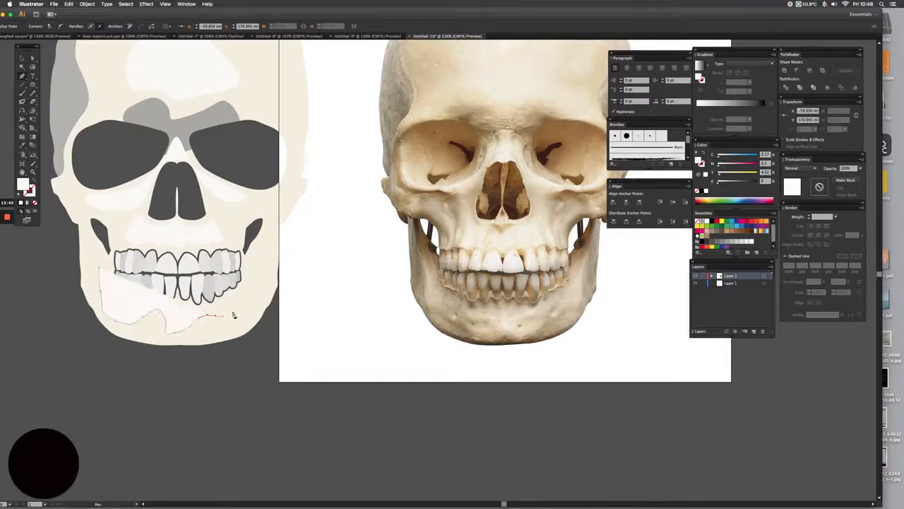
{"action": "left_click", "coordinate": [244, 298]}
{"action": "left_click", "coordinate": [256, 268]}
{"action": "left_click_drag", "start_coordinate": [196, 310], "coordinate": [181, 308]}
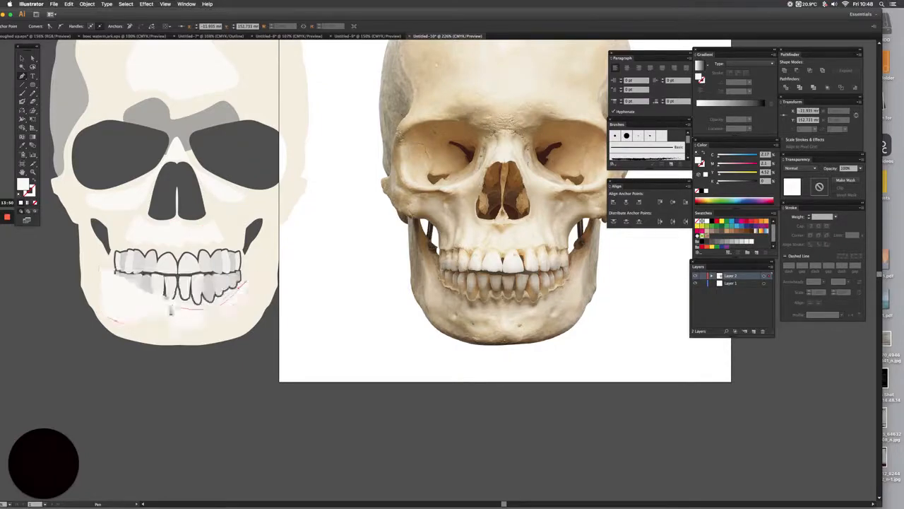
{"action": "left_click", "coordinate": [146, 309]}
{"action": "left_click", "coordinate": [128, 306]}
{"action": "left_click", "coordinate": [121, 302]}
{"action": "left_click", "coordinate": [115, 299]}
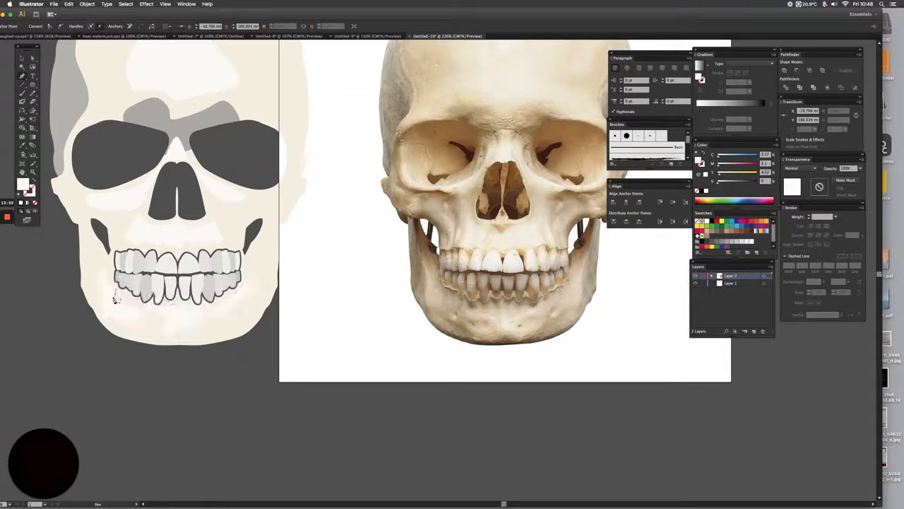
{"action": "left_click", "coordinate": [116, 291]}
{"action": "left_click", "coordinate": [99, 269]}
{"action": "left_click_drag", "start_coordinate": [219, 228], "coordinate": [185, 308]}
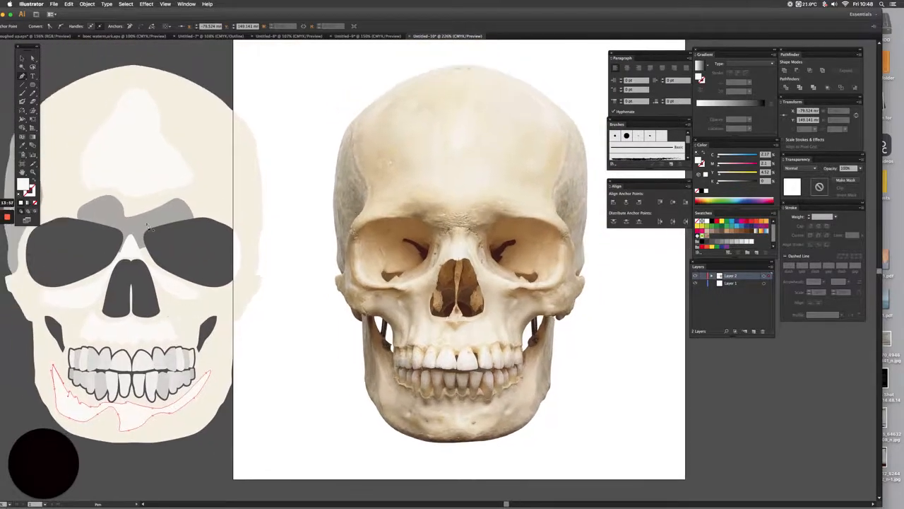
- Draw a closed shading shape under the left eye socket, following the cheekbone and turning down to the upper teeth
{"action": "scroll", "coordinate": [149, 223], "scroll_direction": "down", "scroll_amount": 2}
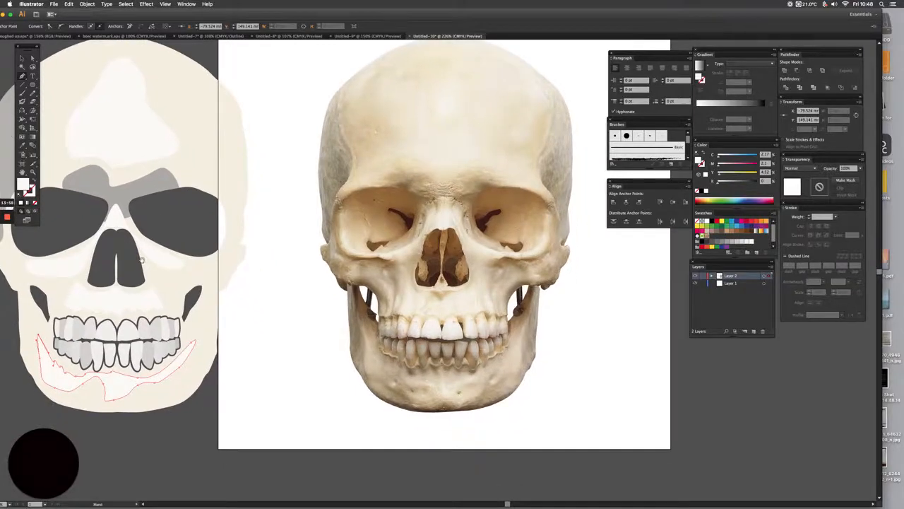
{"action": "scroll", "coordinate": [141, 260], "scroll_direction": "down", "scroll_amount": 3}
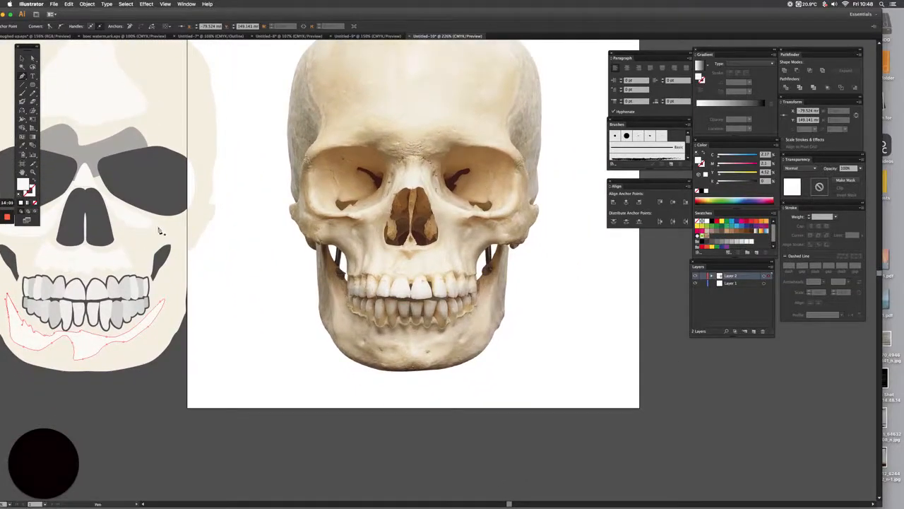
{"action": "scroll", "coordinate": [160, 230], "scroll_direction": "down", "scroll_amount": 1}
{"action": "scroll", "coordinate": [212, 230], "scroll_direction": "left", "scroll_amount": 3}
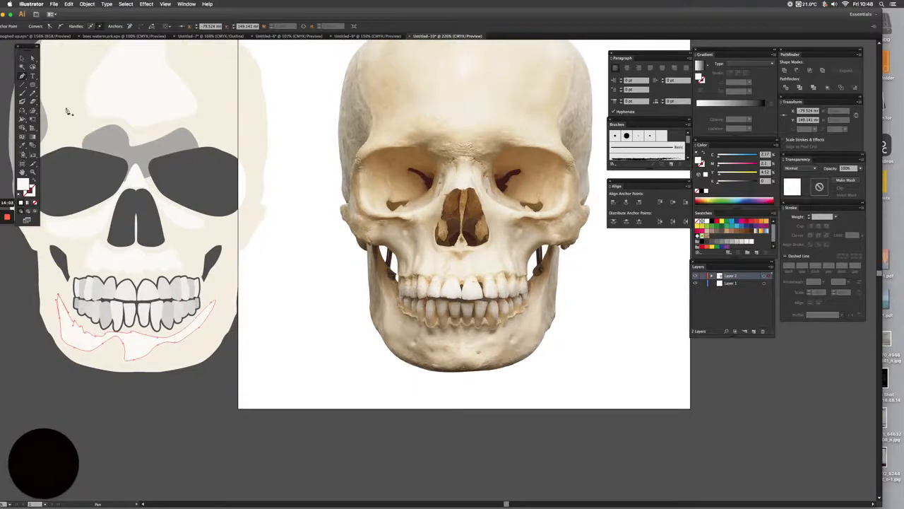
{"action": "scroll", "coordinate": [242, 177], "scroll_direction": "left", "scroll_amount": 5}
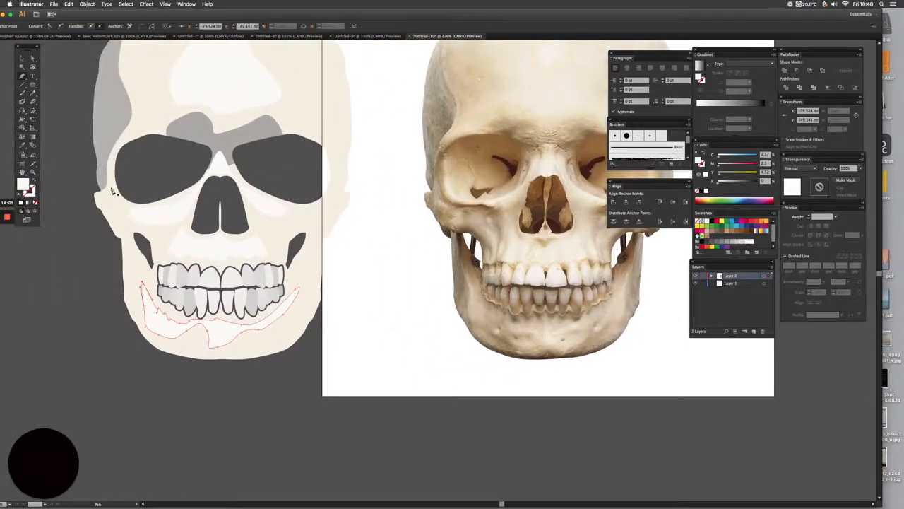
{"action": "left_click", "coordinate": [120, 204]}
{"action": "left_click", "coordinate": [146, 209]}
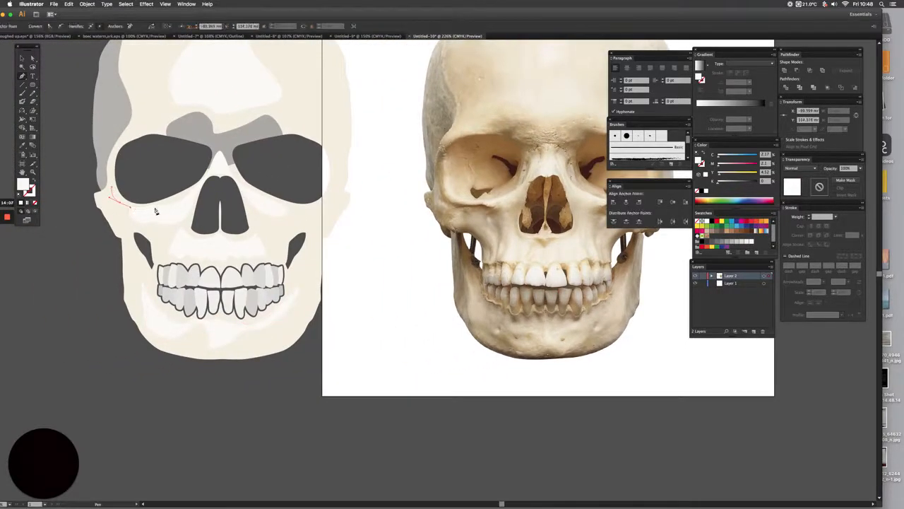
{"action": "left_click", "coordinate": [167, 205]}
{"action": "left_click_drag", "start_coordinate": [166, 206], "coordinate": [114, 205]}
{"action": "left_click", "coordinate": [111, 189]}
- Fill the left cheekbone shading shape with a mid grey
{"action": "double_click", "coordinate": [23, 183]}
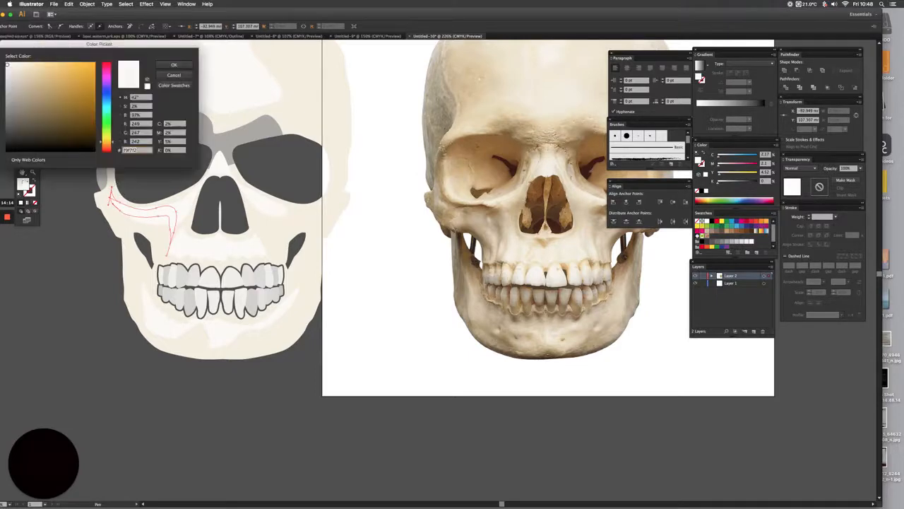
{"action": "left_click", "coordinate": [9, 89]}
{"action": "left_click", "coordinate": [174, 65]}
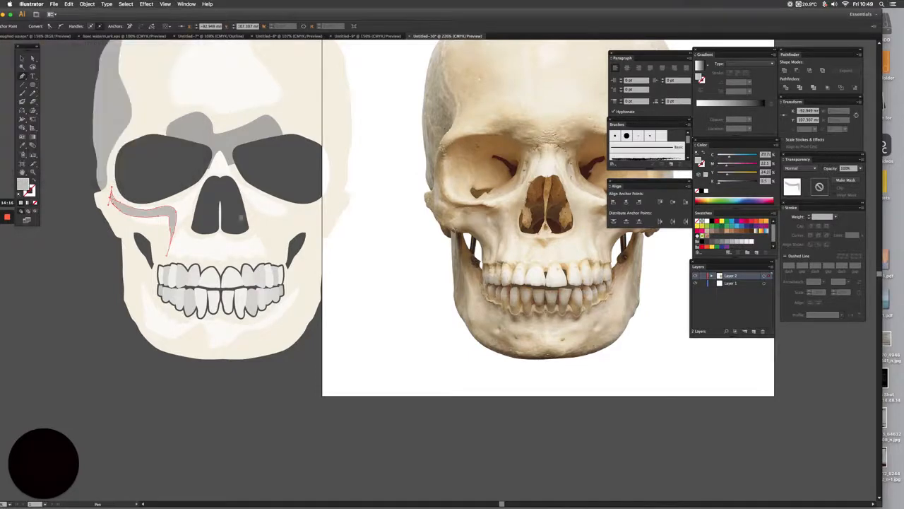
- Draw a closed grey shading shape around the right eye socket's lower outer edge, with a branch down to the upper teeth, and deselect it
{"action": "left_click_drag", "start_coordinate": [187, 231], "coordinate": [125, 226]}
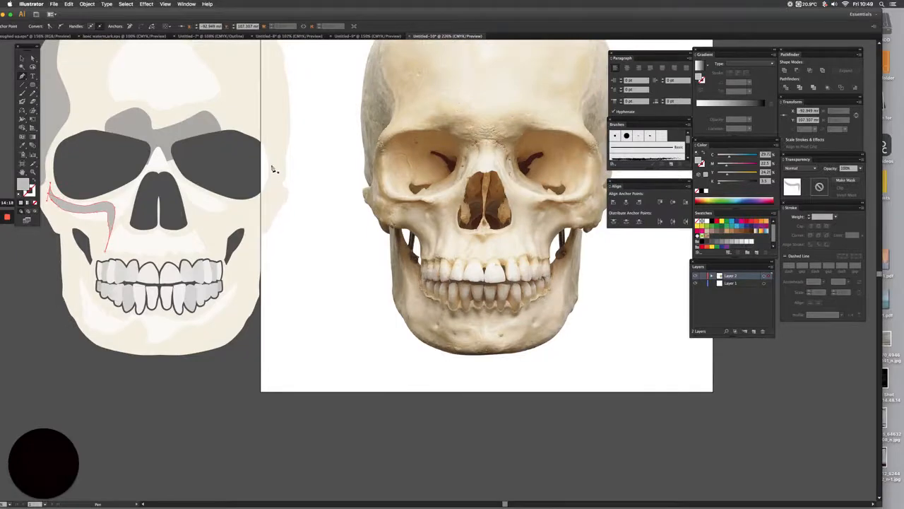
{"action": "left_click", "coordinate": [271, 159]}
{"action": "mouse_move", "coordinate": [257, 201]}
{"action": "left_mouse_down"}
{"action": "mouse_move", "coordinate": [202, 208]}
{"action": "mouse_move", "coordinate": [230, 216]}
{"action": "mouse_move", "coordinate": [264, 200]}
{"action": "left_mouse_up"}
{"action": "left_click", "coordinate": [203, 236]}
{"action": "left_click", "coordinate": [215, 251]}
{"action": "left_click", "coordinate": [209, 233]}
{"action": "left_click", "coordinate": [241, 214]}
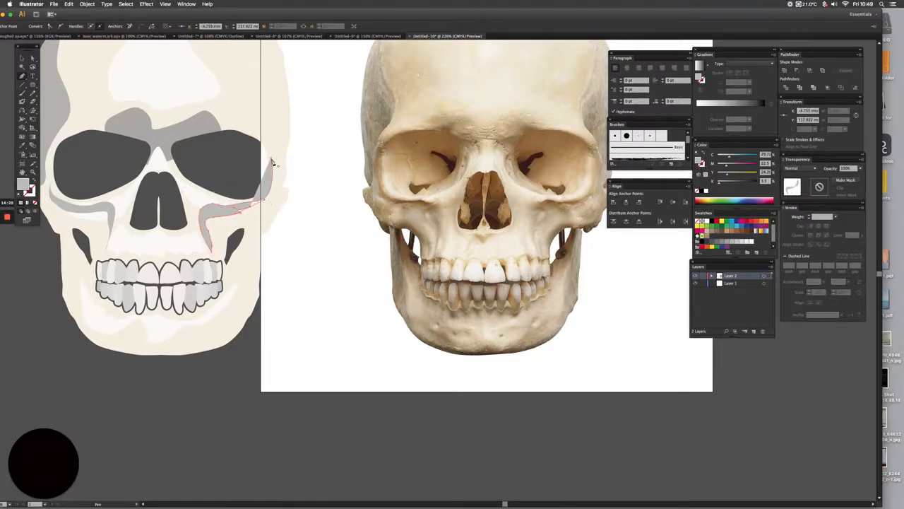
{"action": "left_click_drag", "start_coordinate": [272, 160], "coordinate": [281, 204]}
{"action": "scroll", "coordinate": [223, 198], "scroll_direction": "down", "scroll_amount": 2}
{"action": "scroll", "coordinate": [212, 212], "scroll_direction": "left", "scroll_amount": 5}
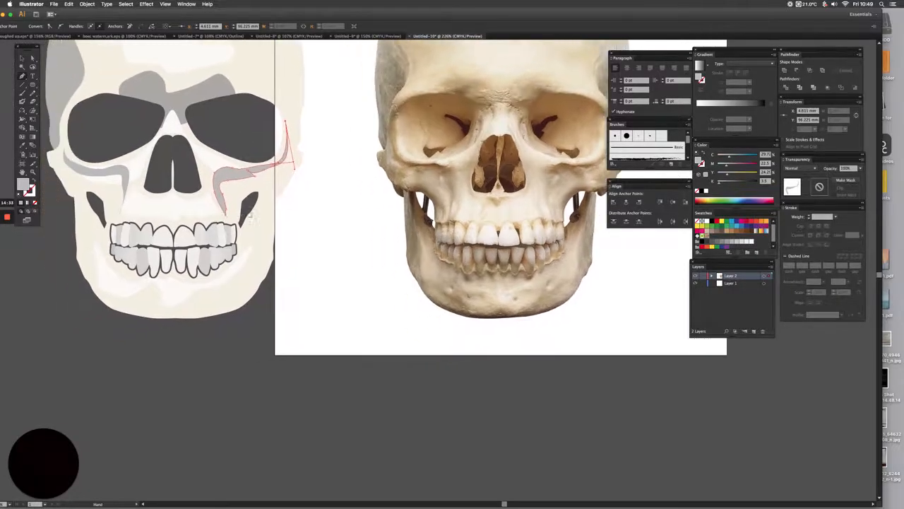
{"action": "scroll", "coordinate": [183, 230], "scroll_direction": "left", "scroll_amount": 4}
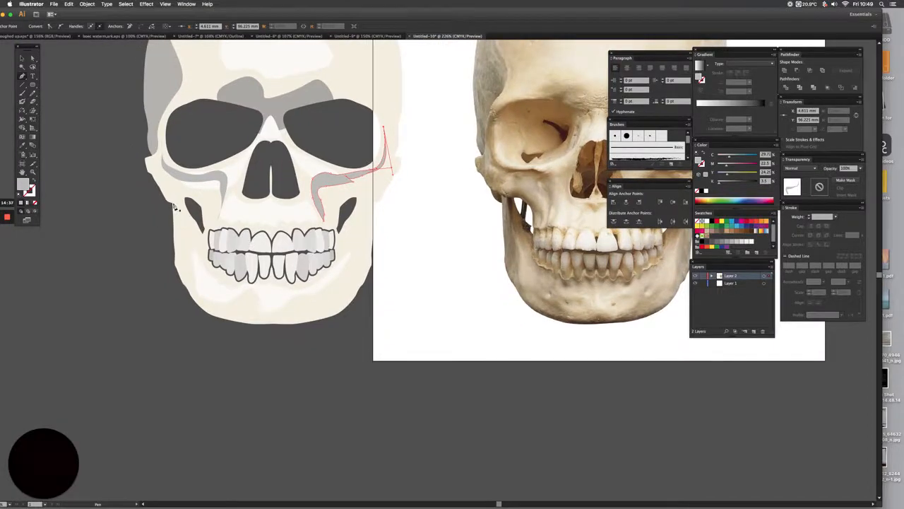
{"action": "key", "text": "Escape"}
- Draw a closed grey shading shape along the outer left edge of the jaw, below the cheekbone
{"action": "left_click", "coordinate": [178, 203]}
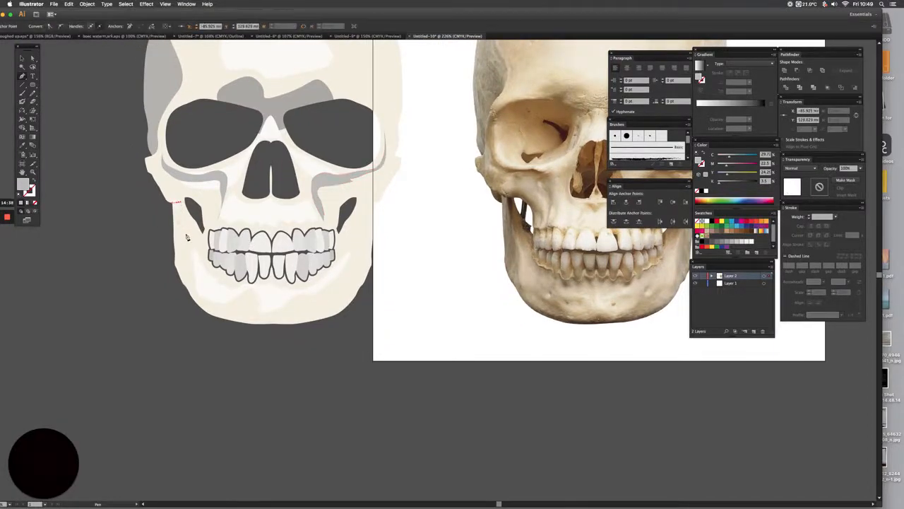
{"action": "left_click", "coordinate": [186, 282]}
{"action": "left_click", "coordinate": [178, 203]}
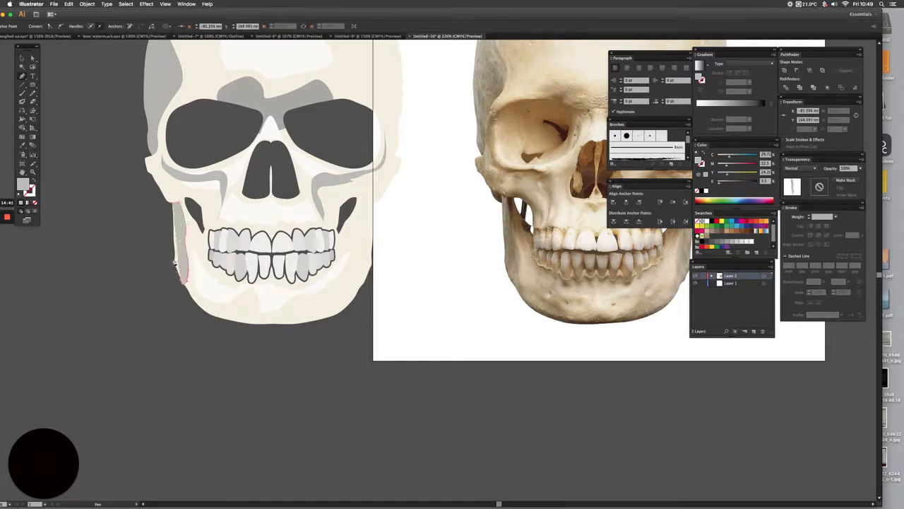
{"action": "left_click_drag", "start_coordinate": [174, 232], "coordinate": [221, 282]}
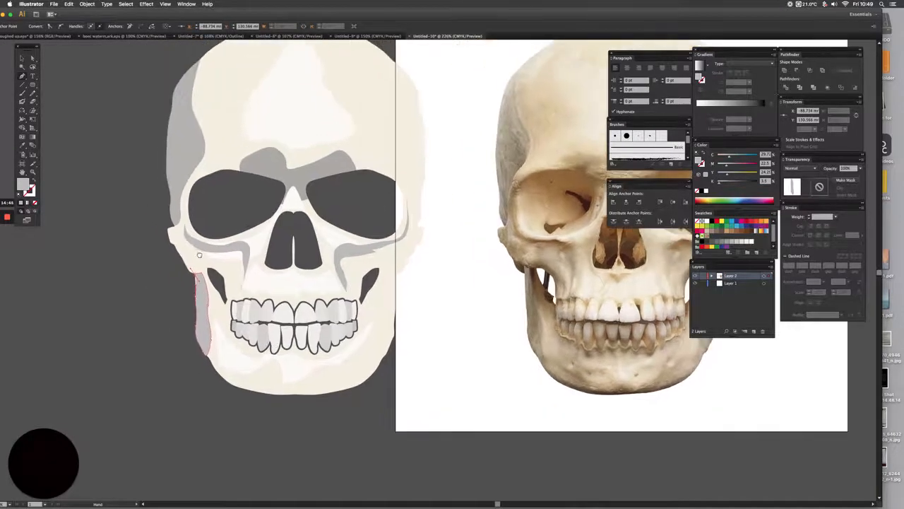
{"action": "scroll", "coordinate": [199, 254], "scroll_direction": "right", "scroll_amount": 5}
{"action": "scroll", "coordinate": [145, 258], "scroll_direction": "up", "scroll_amount": 3}
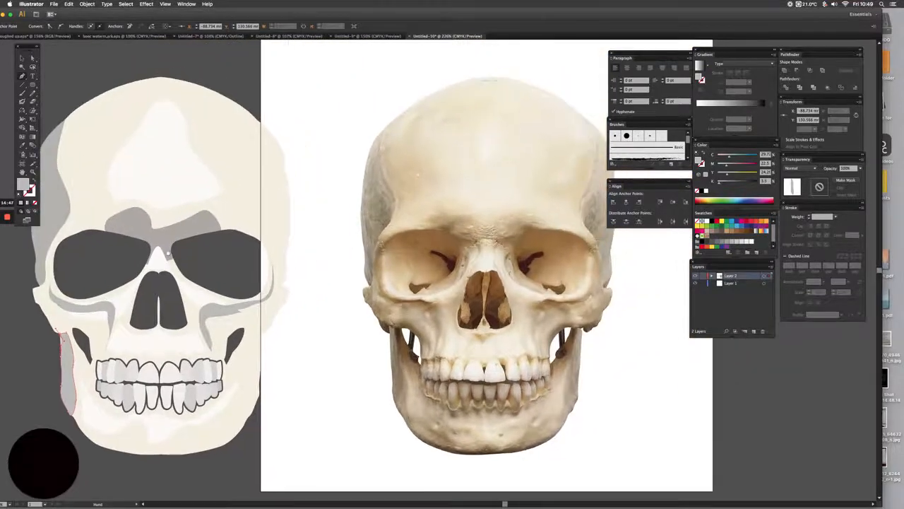
{"action": "scroll", "coordinate": [168, 253], "scroll_direction": "left", "scroll_amount": 4}
{"action": "scroll", "coordinate": [168, 253], "scroll_direction": "up", "scroll_amount": 2}
{"action": "scroll", "coordinate": [141, 198], "scroll_direction": "up", "scroll_amount": 1}
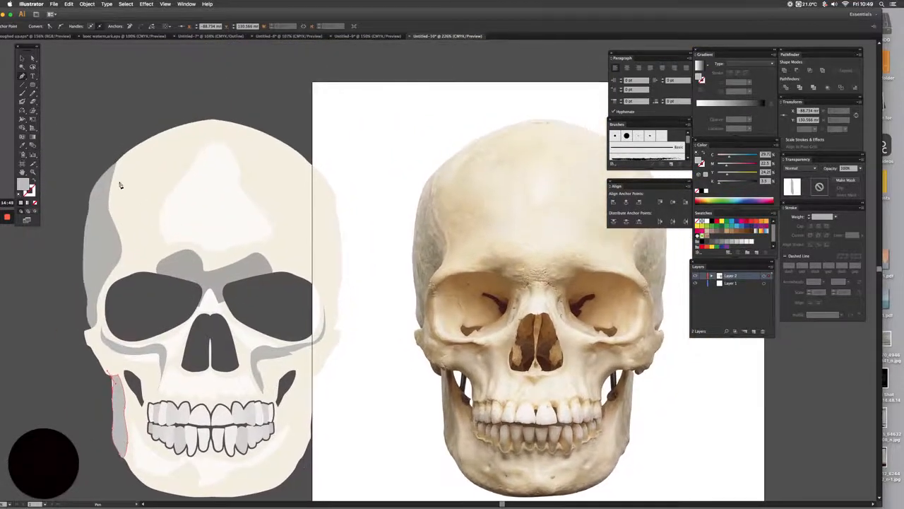
{"action": "left_click_drag", "start_coordinate": [115, 182], "coordinate": [115, 209]}
{"action": "key", "text": "super+z"}
{"action": "left_click", "coordinate": [112, 374]}
- Draw a closed shading shape on the left of the forehead, between the grey temple and the off-white highlight, narrowing towards the crown
{"action": "left_click", "coordinate": [123, 234]}
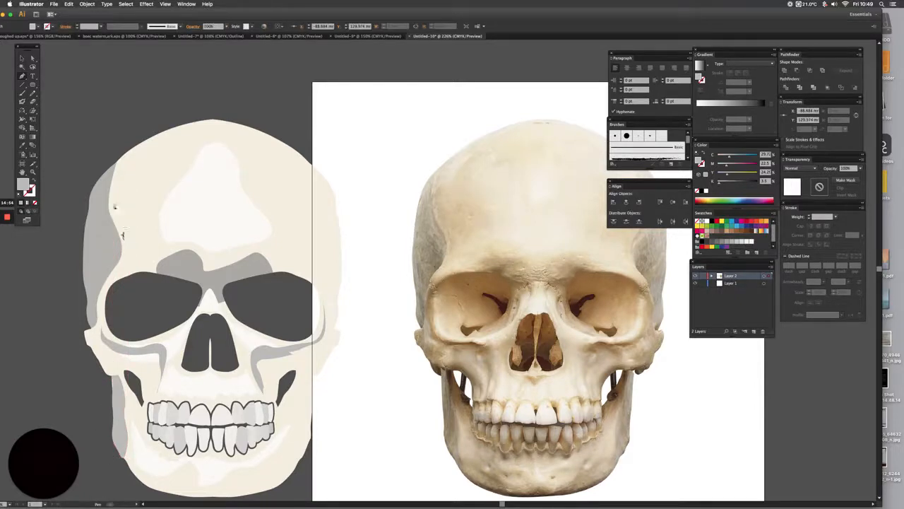
{"action": "left_click", "coordinate": [112, 192]}
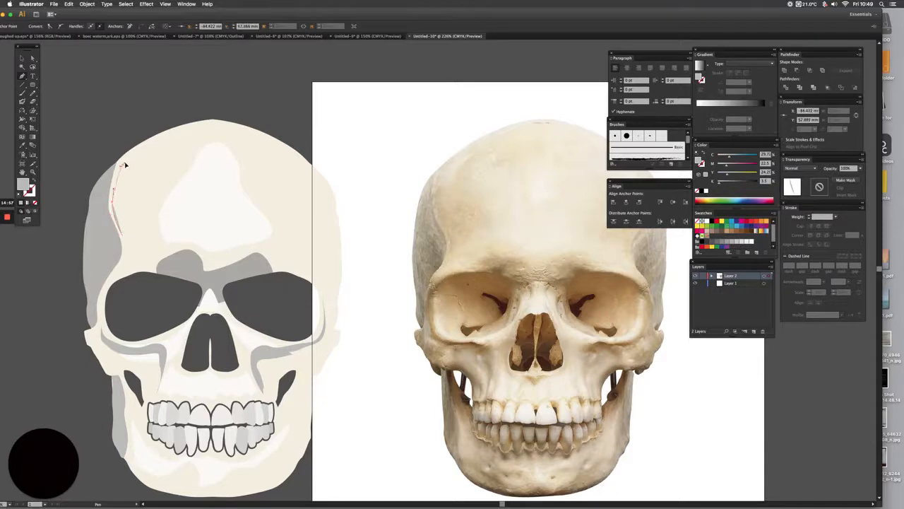
{"action": "left_click_drag", "start_coordinate": [125, 165], "coordinate": [129, 162]}
{"action": "left_click_drag", "start_coordinate": [143, 155], "coordinate": [158, 149]}
{"action": "left_click_drag", "start_coordinate": [180, 140], "coordinate": [187, 158]}
{"action": "left_click_drag", "start_coordinate": [161, 178], "coordinate": [159, 229]}
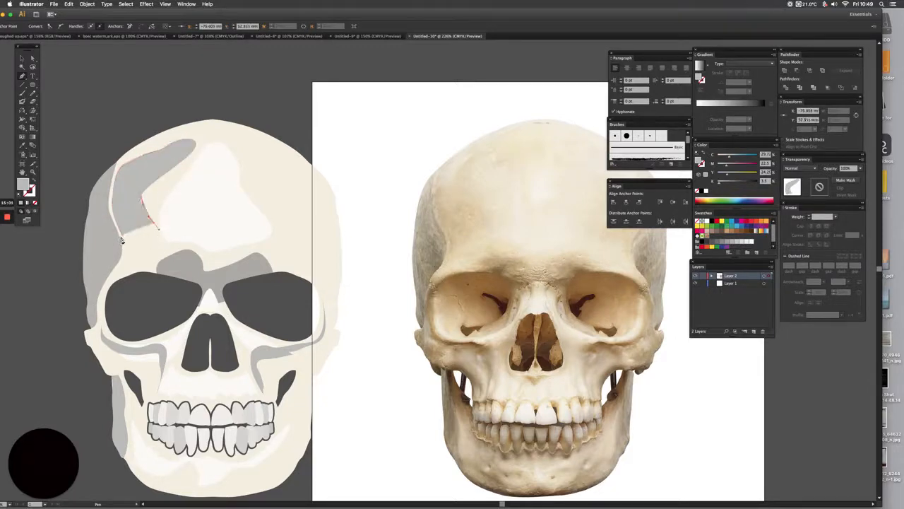
{"action": "left_click", "coordinate": [122, 238]}
{"action": "left_click_drag", "start_coordinate": [109, 263], "coordinate": [110, 264]}
- Fill the forehead shading shape with a greyish beige derived from the sampled bone colour, and deselect it
{"action": "left_click", "coordinate": [217, 127]}
{"action": "double_click", "coordinate": [23, 185]}
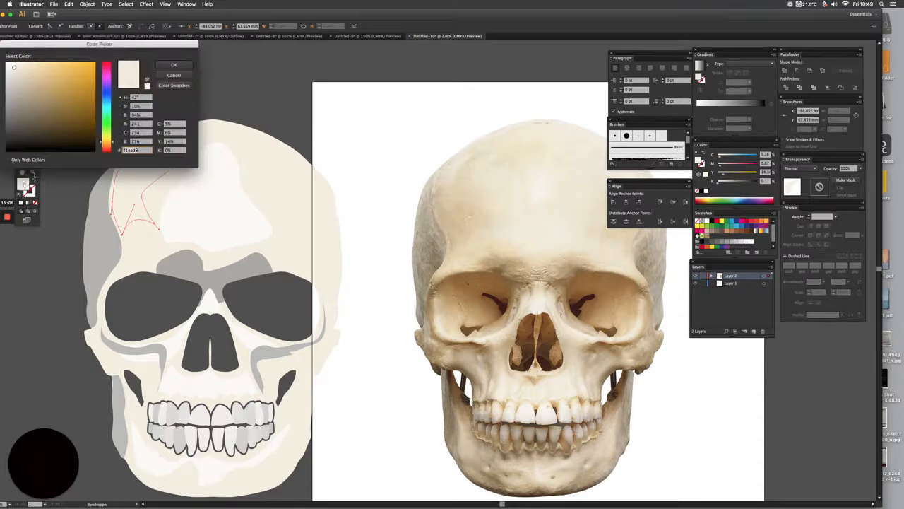
{"action": "key", "text": "Return"}
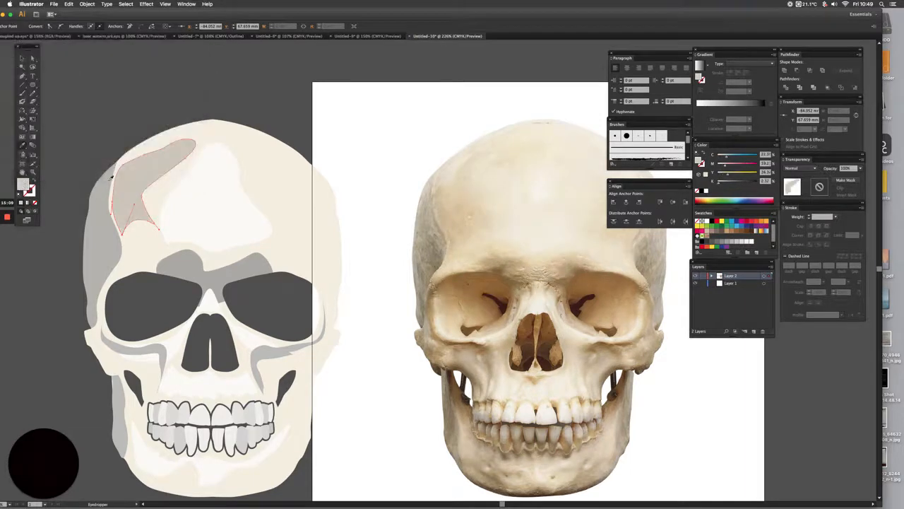
{"action": "left_click", "coordinate": [21, 58]}
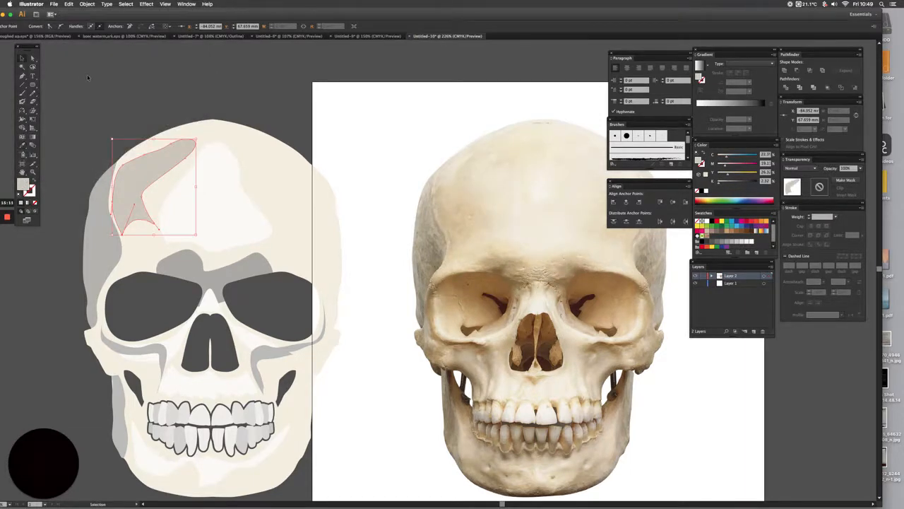
{"action": "left_click", "coordinate": [89, 77]}
- Shrink the reference photo to about half its size and move it off the artboard to the right
{"action": "left_click_drag", "start_coordinate": [455, 276], "coordinate": [359, 247]}
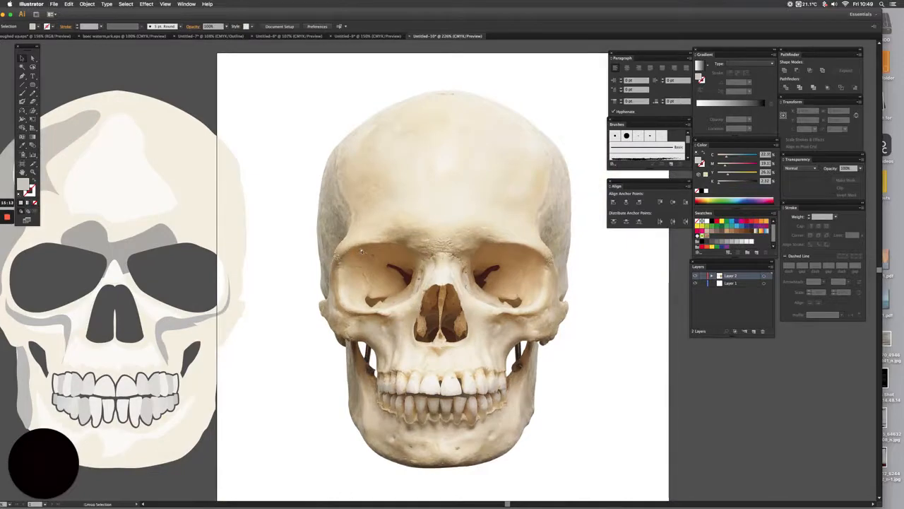
{"action": "left_click", "coordinate": [360, 247]}
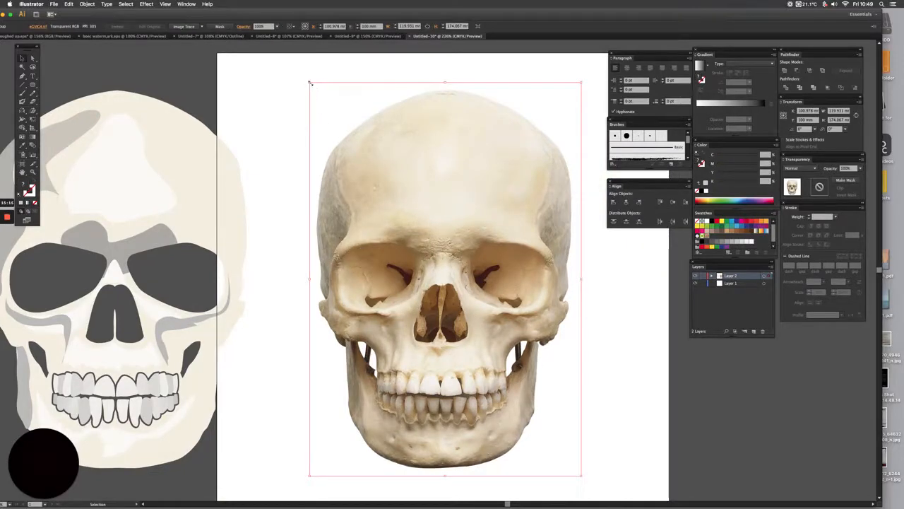
{"action": "left_click_drag", "start_coordinate": [310, 83], "coordinate": [382, 178]}
{"action": "scroll", "coordinate": [246, 228], "scroll_direction": "right", "scroll_amount": 5}
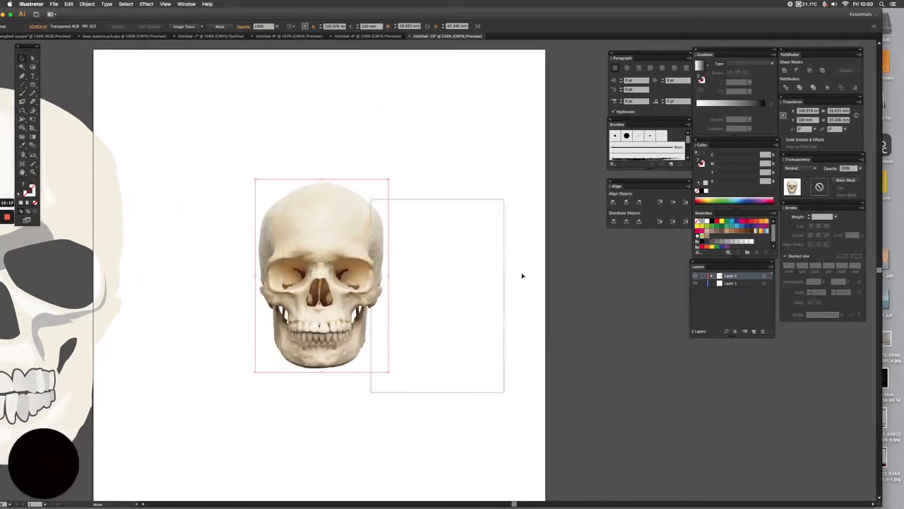
{"action": "left_click_drag", "start_coordinate": [325, 283], "coordinate": [657, 364]}
{"action": "left_click", "coordinate": [494, 282]}
- Select all the skull artwork without the reference photo and move it onto the middle of the artboard
{"action": "scroll", "coordinate": [495, 283], "scroll_direction": "left", "scroll_amount": 9}
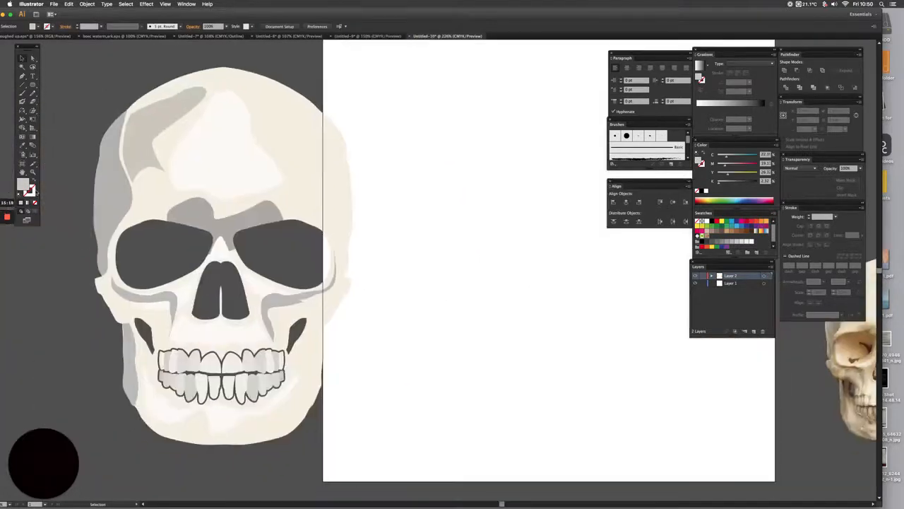
{"action": "key", "text": "super+a"}
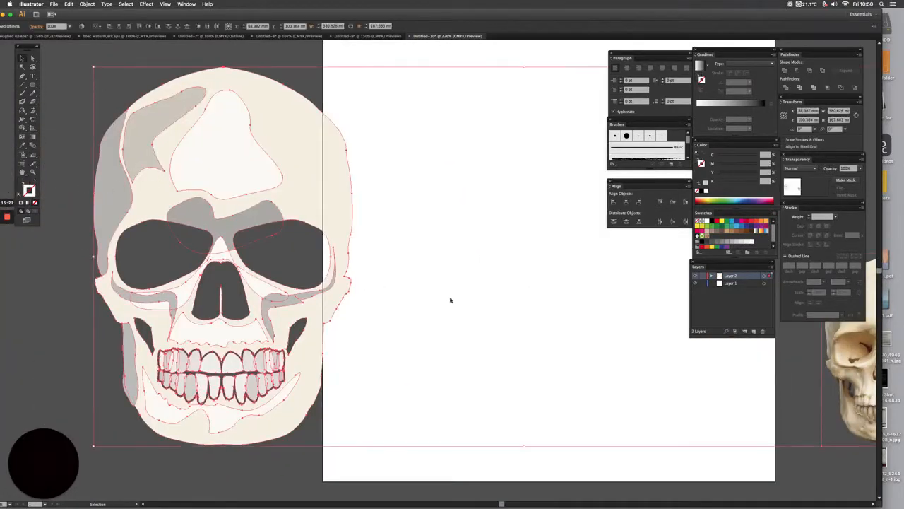
{"action": "left_click", "coordinate": [823, 371], "text": "shift"}
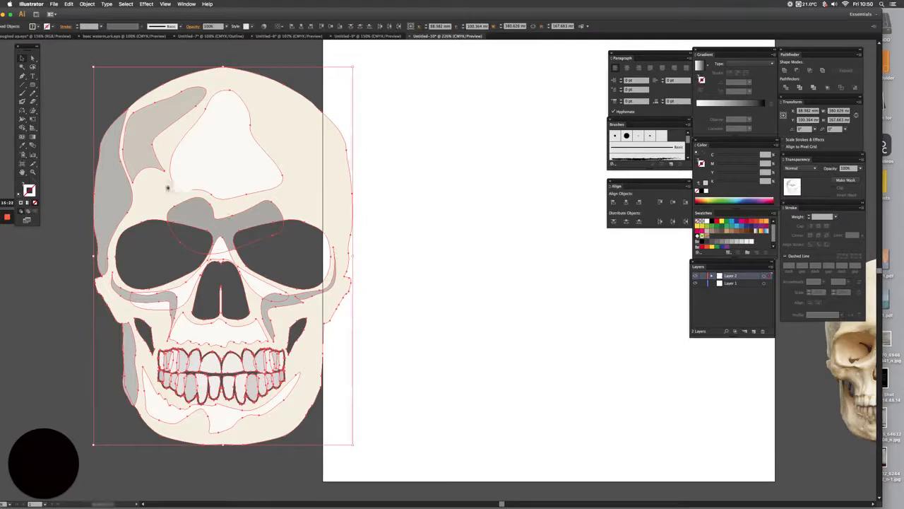
{"action": "left_click", "coordinate": [154, 184], "text": "shift"}
{"action": "left_click_drag", "start_coordinate": [147, 137], "coordinate": [459, 141]}
- Draw a rectangle about 205 by 205 mm that covers the whole artboard and slightly overlaps its edges
{"action": "left_click_drag", "start_coordinate": [271, 205], "coordinate": [130, 204]}
{"action": "left_click_drag", "start_coordinate": [32, 85], "coordinate": [64, 86]}
{"action": "left_click_drag", "start_coordinate": [197, 95], "coordinate": [192, 103]}
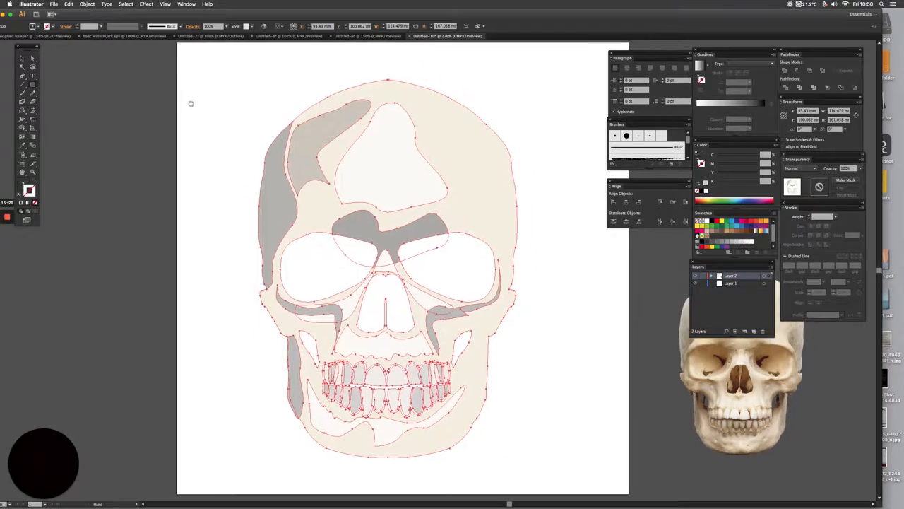
{"action": "left_click", "coordinate": [189, 99], "text": "alt+super"}
{"action": "left_click_drag", "start_coordinate": [327, 177], "coordinate": [154, 108]}
{"action": "scroll", "coordinate": [154, 108], "scroll_direction": "down", "scroll_amount": 3}
{"action": "scroll", "coordinate": [154, 108], "scroll_direction": "right", "scroll_amount": 3}
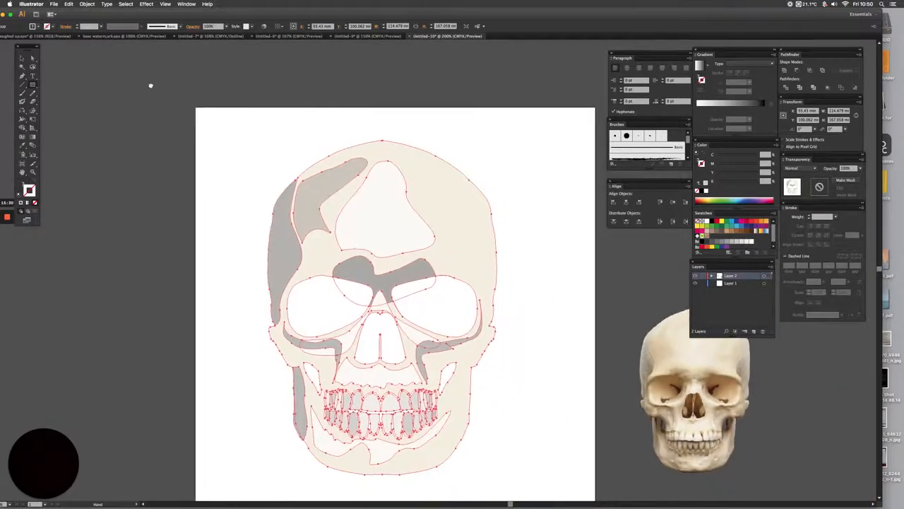
{"action": "left_click_drag", "start_coordinate": [164, 69], "coordinate": [565, 477]}
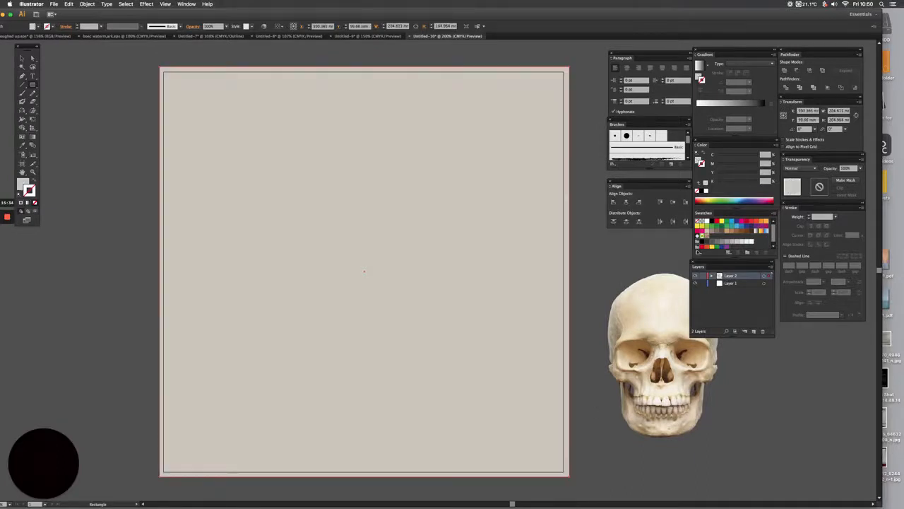
- Give the rectangle a black fill and stroke and send it behind the skull
{"action": "left_click", "coordinate": [712, 222]}
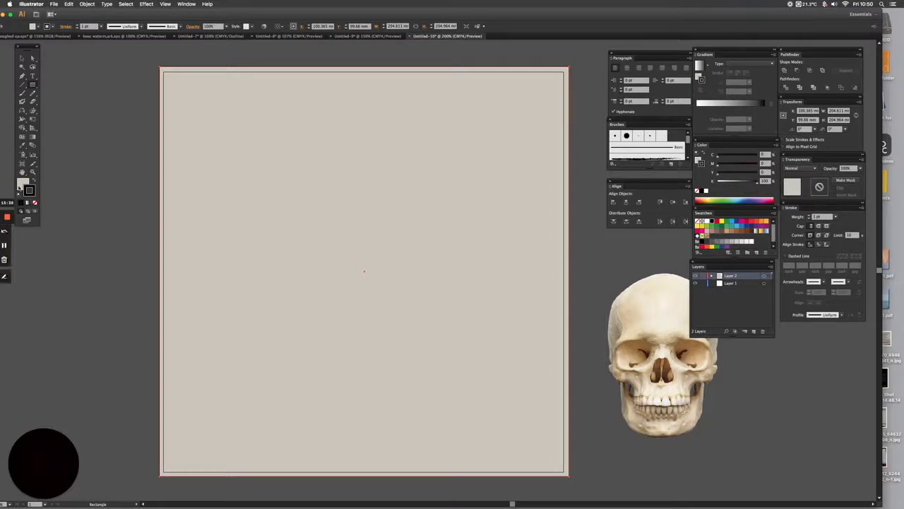
{"action": "left_click", "coordinate": [29, 181]}
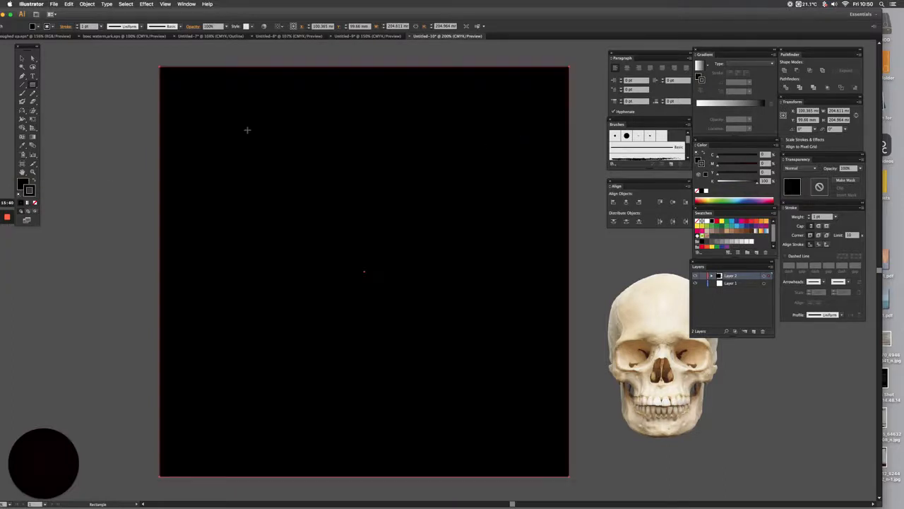
{"action": "key", "text": "super+shift+bracketleft"}
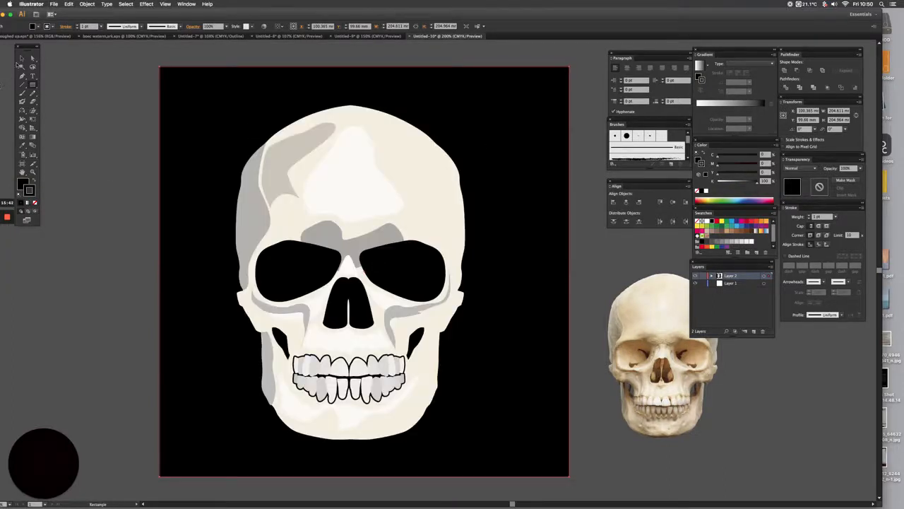
- Select only the black background rectangle and lock it
{"action": "left_click", "coordinate": [22, 59]}
{"action": "left_click", "coordinate": [134, 85]}
{"action": "left_click", "coordinate": [168, 95]}
{"action": "key", "text": "super+2"}
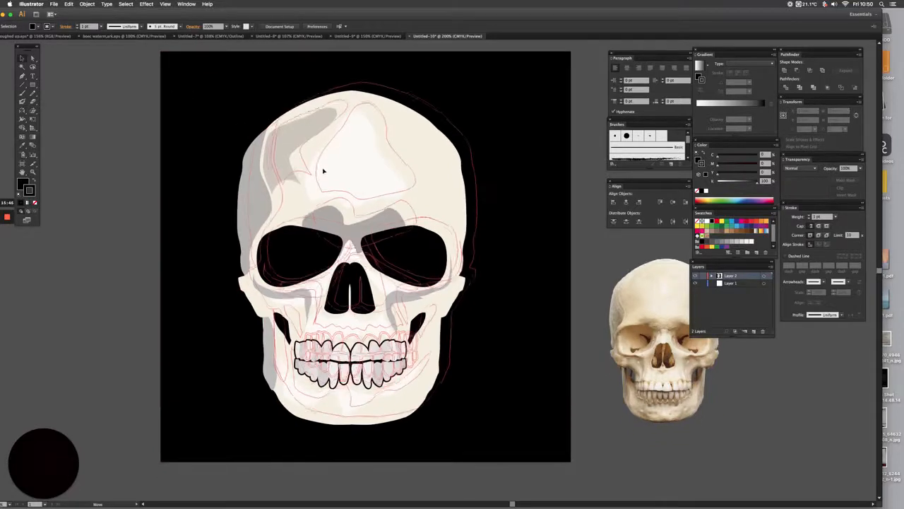
- Move the whole skull slightly up and to the right on the black background and deselect it
{"action": "left_click", "coordinate": [323, 172]}
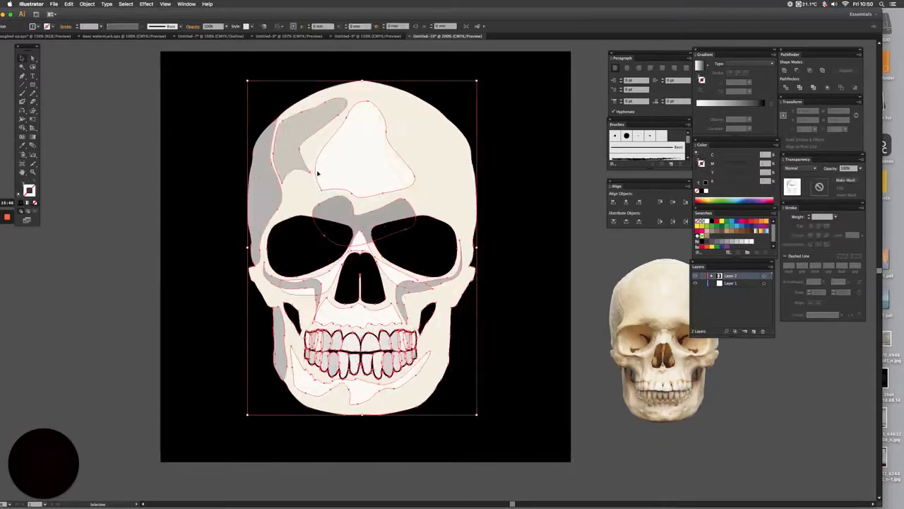
{"action": "left_click", "coordinate": [180, 196]}
{"action": "left_click_drag", "start_coordinate": [231, 201], "coordinate": [203, 199]}
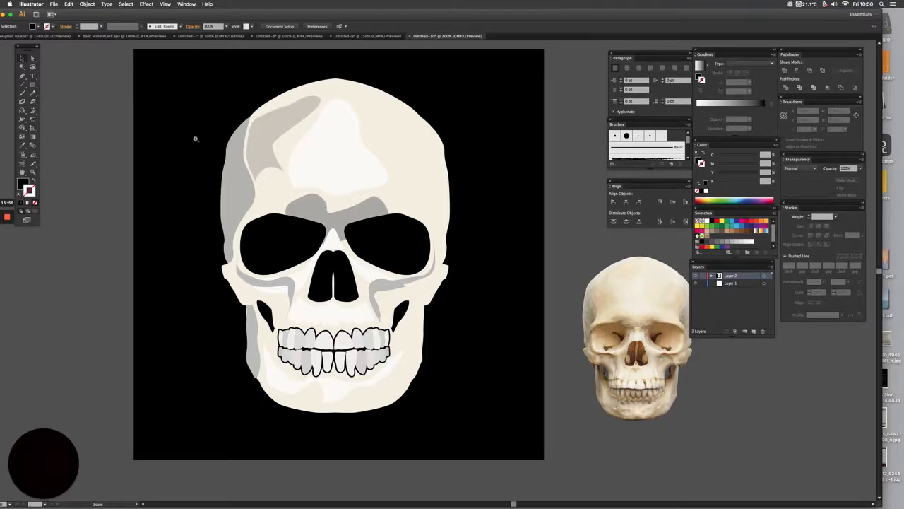
- Draw a thin, curved black shadow with the Pen tool along the temple on the left side of the skull
{"action": "left_click_drag", "start_coordinate": [195, 139], "coordinate": [416, 315]}
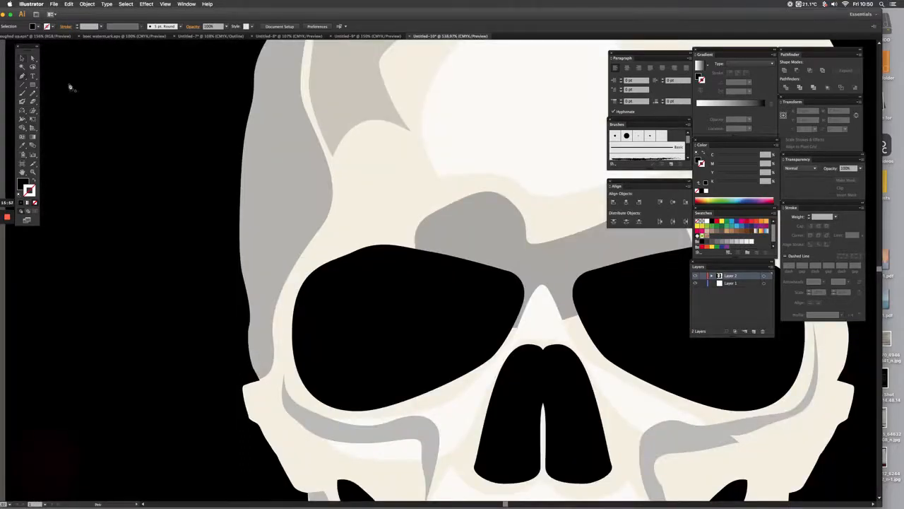
{"action": "left_click", "coordinate": [294, 83]}
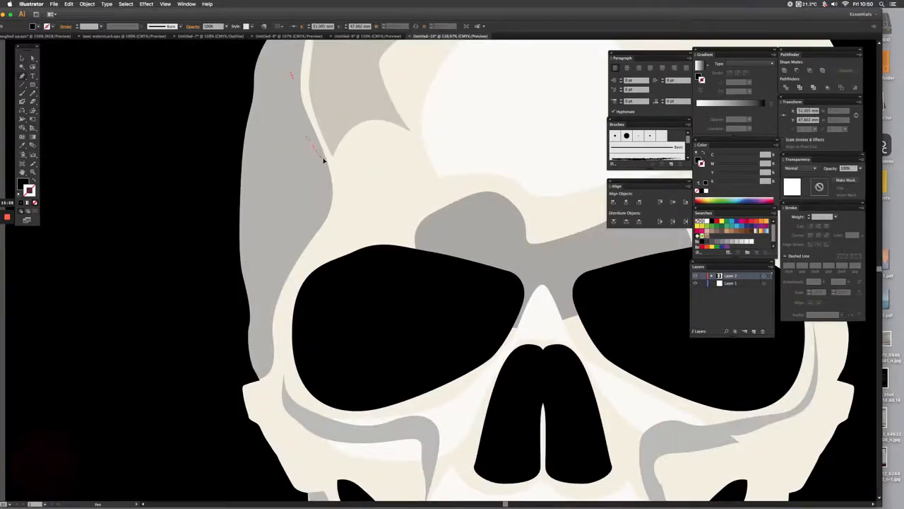
{"action": "left_click", "coordinate": [324, 161]}
{"action": "left_click_drag", "start_coordinate": [324, 206], "coordinate": [306, 247]}
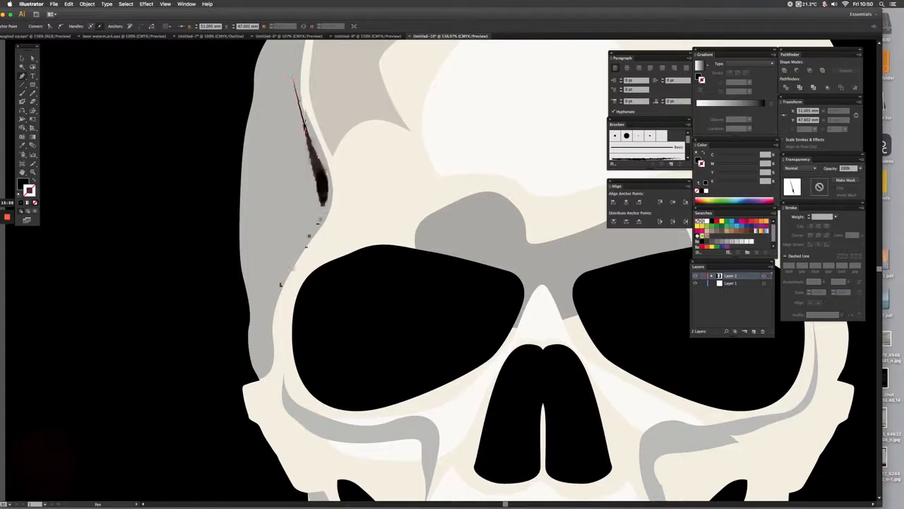
{"action": "left_click", "coordinate": [268, 329]}
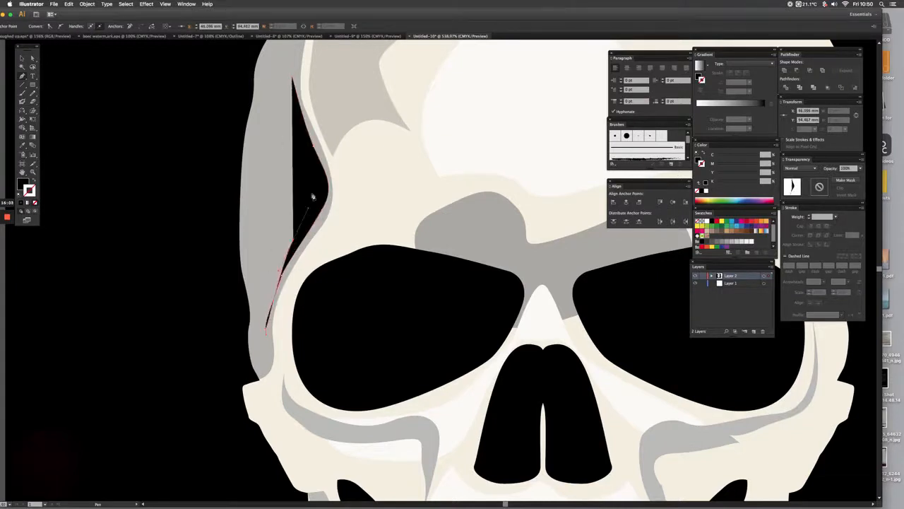
{"action": "mouse_move", "coordinate": [293, 79]}
{"action": "left_mouse_down"}
{"action": "mouse_move", "coordinate": [306, 129]}
{"action": "mouse_move", "coordinate": [285, 80]}
{"action": "left_mouse_up"}
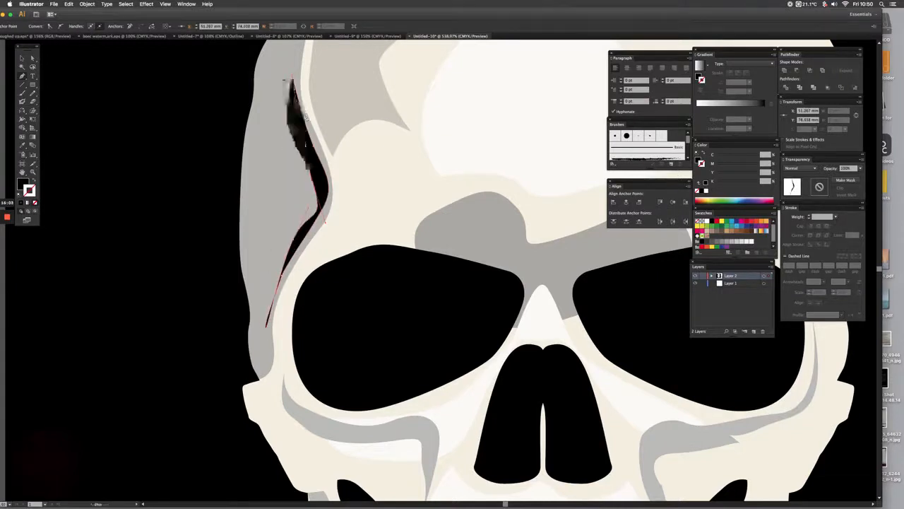
{"action": "left_click_drag", "start_coordinate": [307, 117], "coordinate": [307, 101]}
- Draw a narrow black shadow with the Pen tool beneath the left eye socket, following the grey shading down the cheek towards the teeth
{"action": "key", "text": "super+0"}
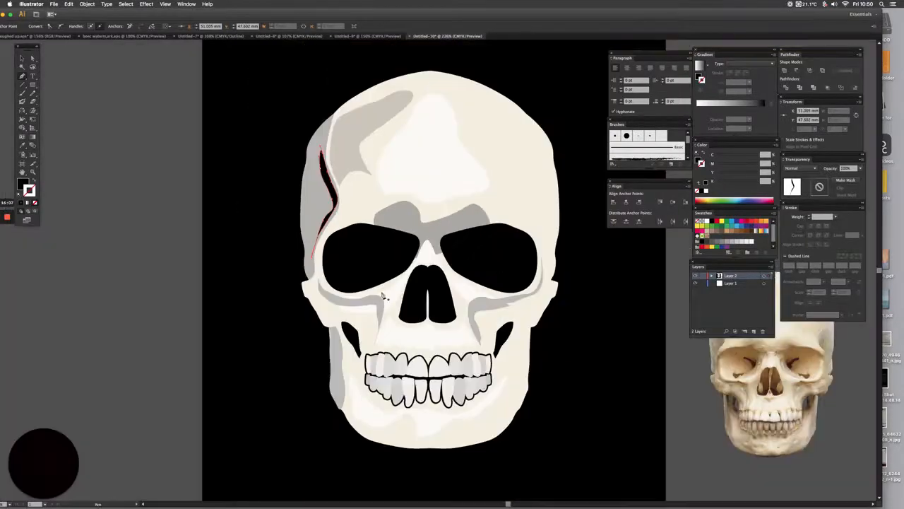
{"action": "left_click_drag", "start_coordinate": [386, 296], "coordinate": [185, 246]}
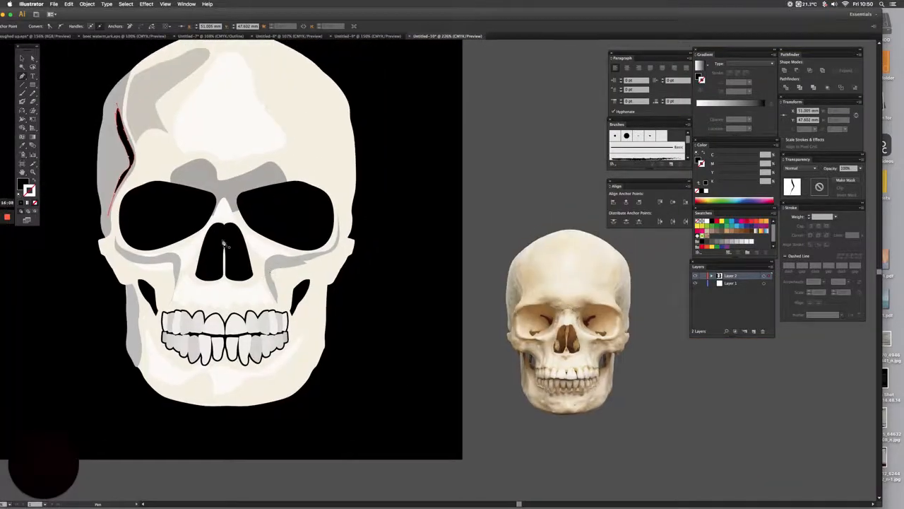
{"action": "left_click_drag", "start_coordinate": [97, 212], "coordinate": [345, 289]}
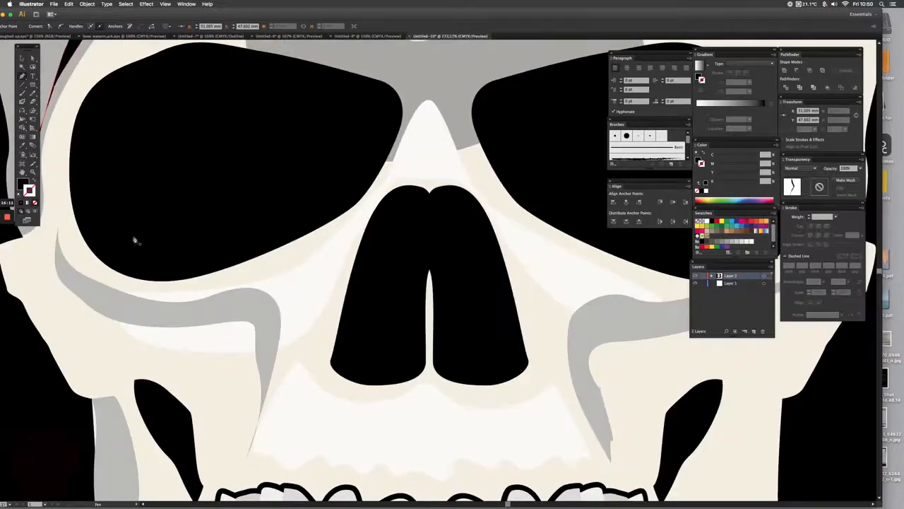
{"action": "left_click", "coordinate": [55, 186]}
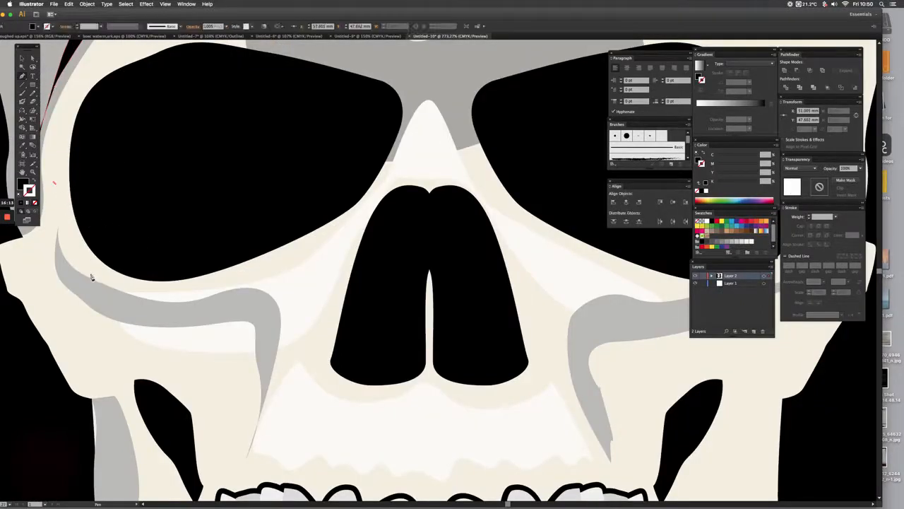
{"action": "left_click_drag", "start_coordinate": [90, 274], "coordinate": [136, 297]}
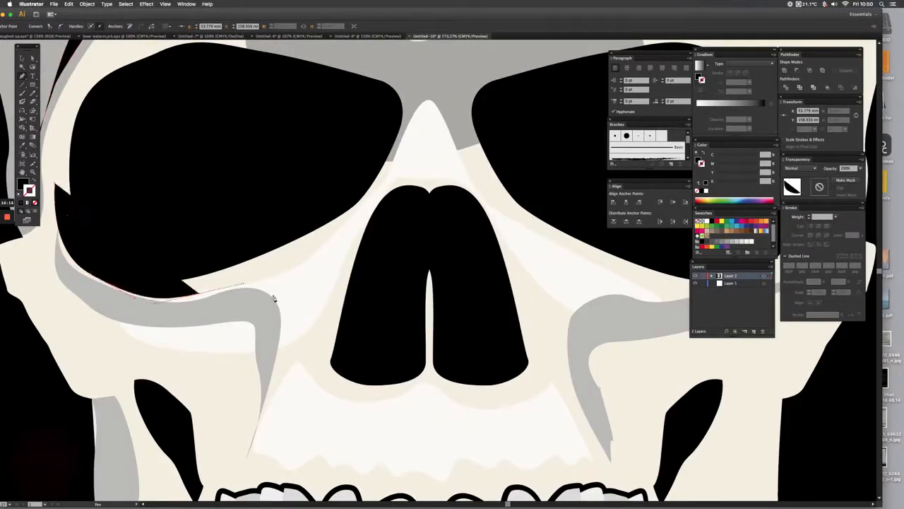
{"action": "left_click_drag", "start_coordinate": [280, 296], "coordinate": [290, 323]}
{"action": "scroll", "coordinate": [287, 383], "scroll_direction": "down", "scroll_amount": 5}
{"action": "scroll", "coordinate": [303, 367], "scroll_direction": "left", "scroll_amount": 4}
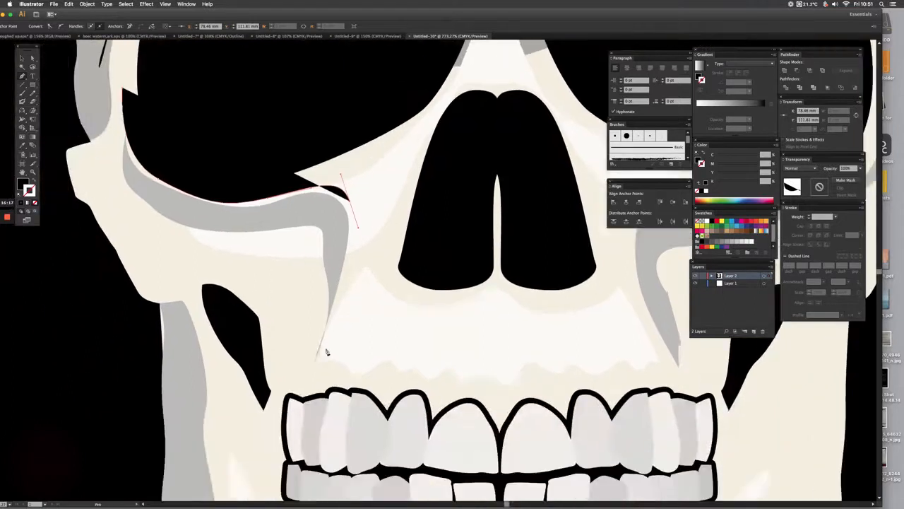
{"action": "left_click_drag", "start_coordinate": [319, 364], "coordinate": [299, 379]}
{"action": "left_click_drag", "start_coordinate": [323, 196], "coordinate": [223, 214]}
{"action": "left_click", "coordinate": [123, 89]}
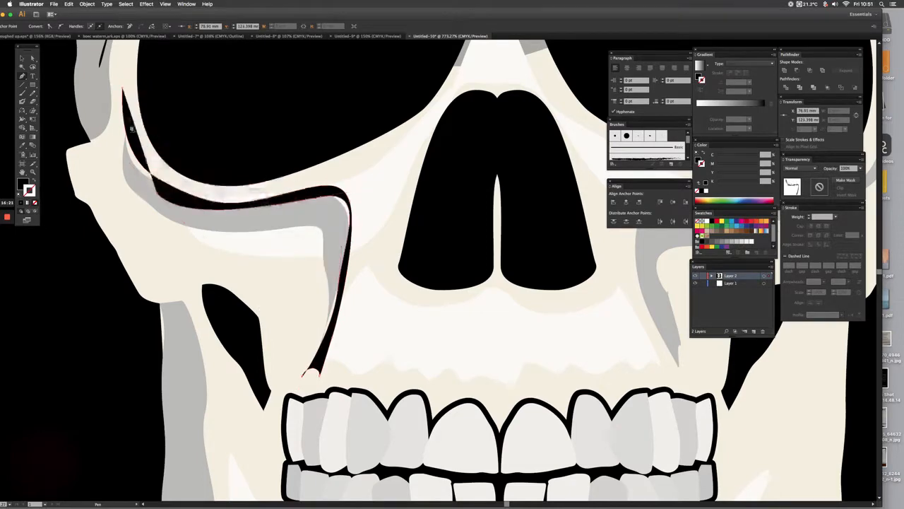
{"action": "left_click_drag", "start_coordinate": [123, 90], "coordinate": [132, 53]}
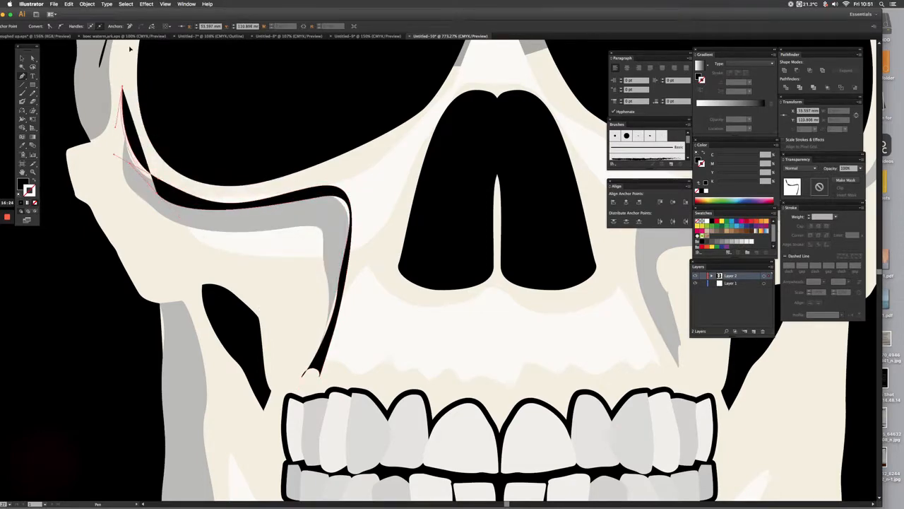
- Draw a jagged black shadow with the Pen tool down the right temple and along the outside of the right eye socket
{"action": "scroll", "coordinate": [133, 53], "scroll_direction": "up", "scroll_amount": 3}
{"action": "key", "text": "super+0"}
{"action": "scroll", "coordinate": [181, 299], "scroll_direction": "right", "scroll_amount": 5}
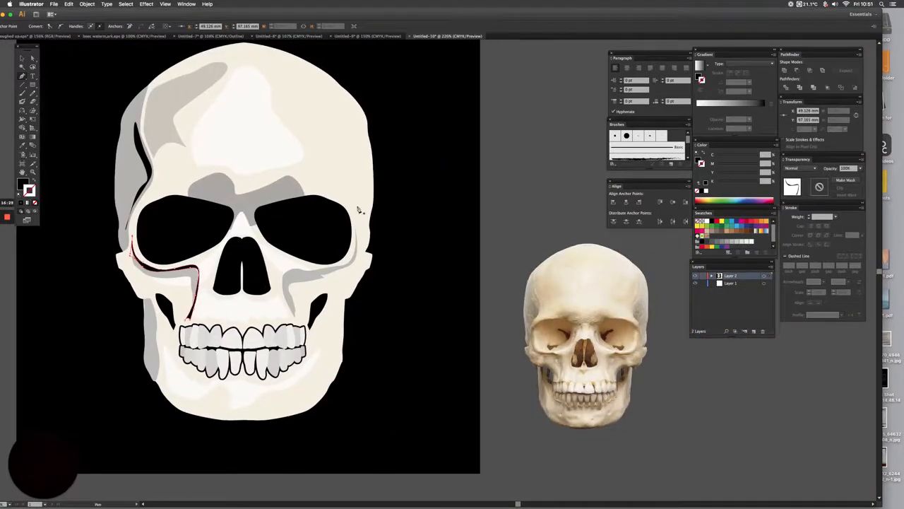
{"action": "key", "text": "super+space"}
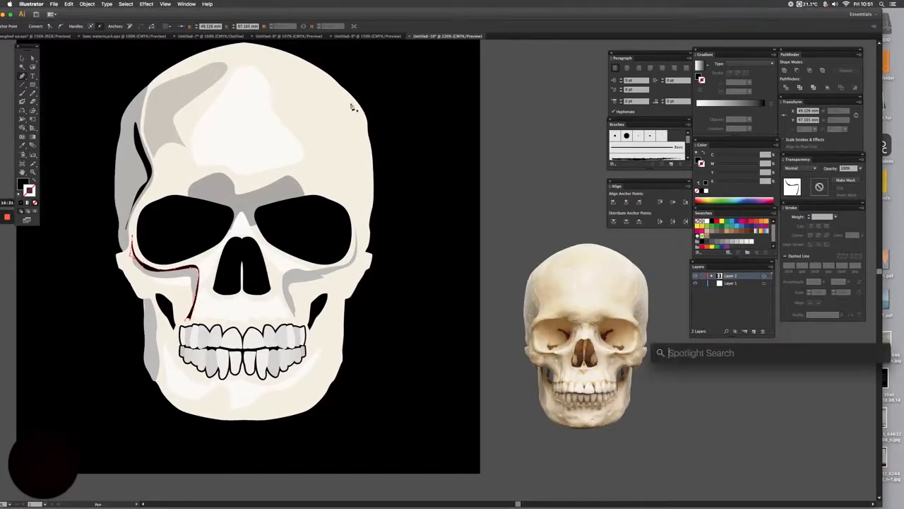
{"action": "left_click", "coordinate": [352, 110]}
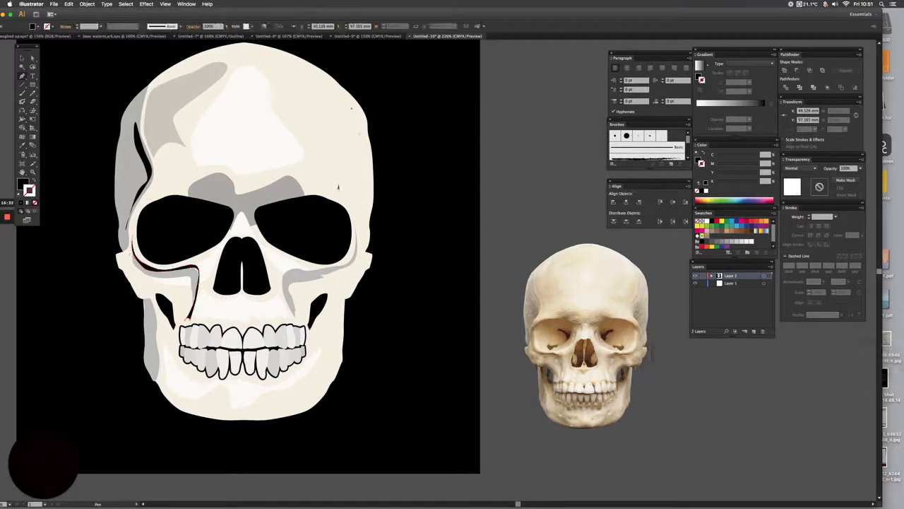
{"action": "left_click", "coordinate": [353, 173]}
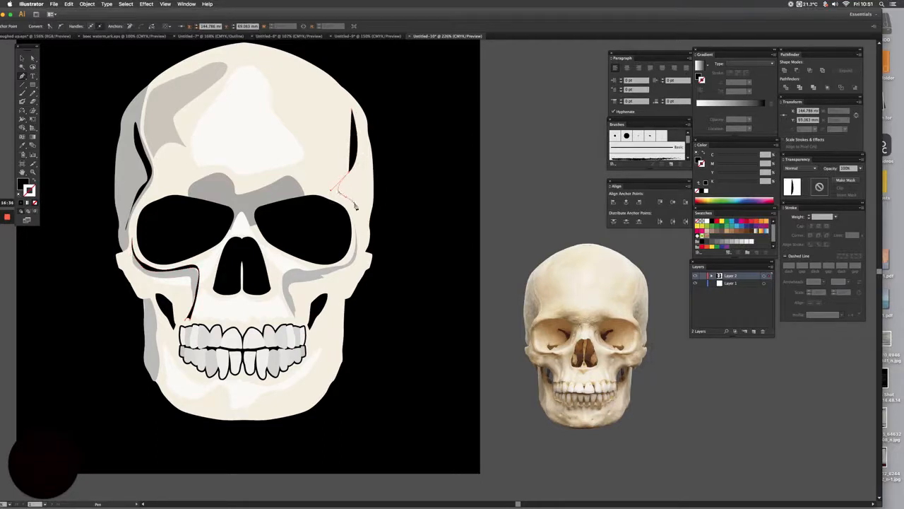
{"action": "left_click", "coordinate": [353, 202]}
{"action": "left_click_drag", "start_coordinate": [361, 249], "coordinate": [375, 202]}
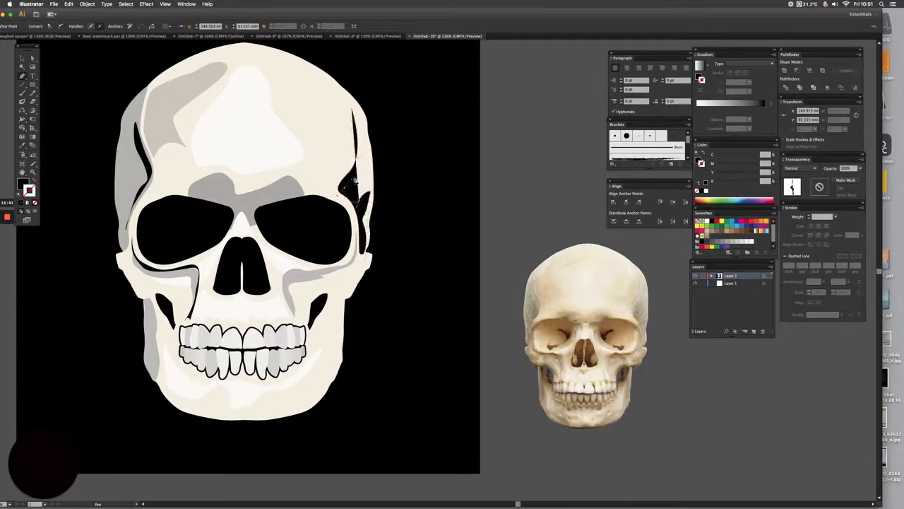
{"action": "left_click", "coordinate": [353, 111]}
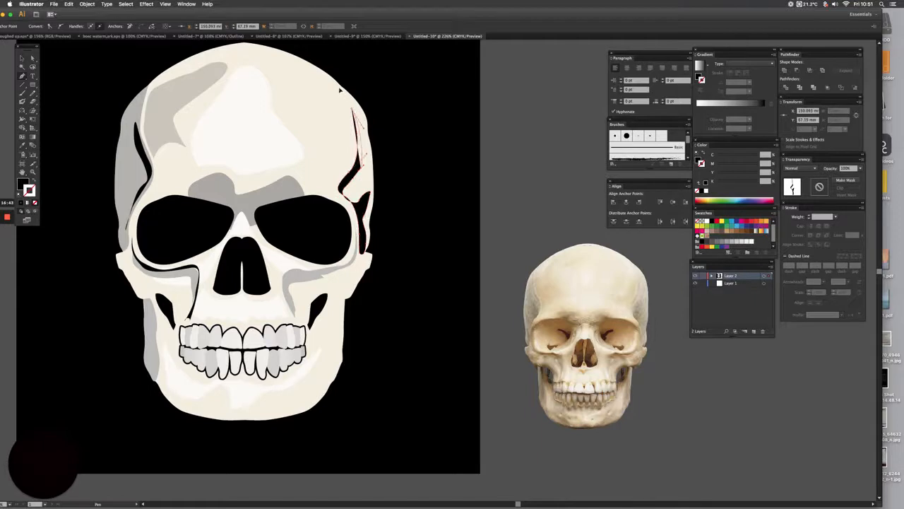
{"action": "left_click_drag", "start_coordinate": [333, 91], "coordinate": [378, 56]}
- Draw a black Pen tool shape along the right edge of the jaw, curving in beneath it towards the chin
{"action": "scroll", "coordinate": [309, 202], "scroll_direction": "down", "scroll_amount": 3}
{"action": "scroll", "coordinate": [310, 202], "scroll_direction": "right", "scroll_amount": 4}
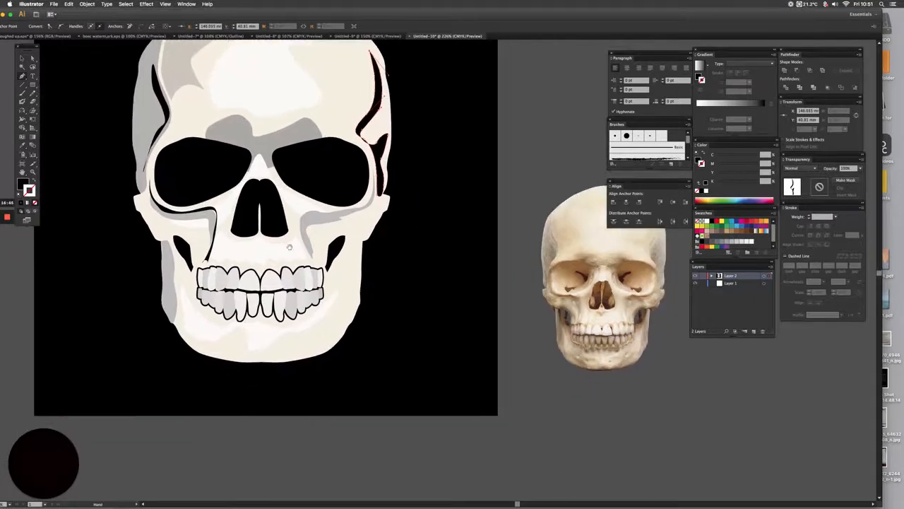
{"action": "left_click_drag", "start_coordinate": [308, 266], "coordinate": [316, 249]}
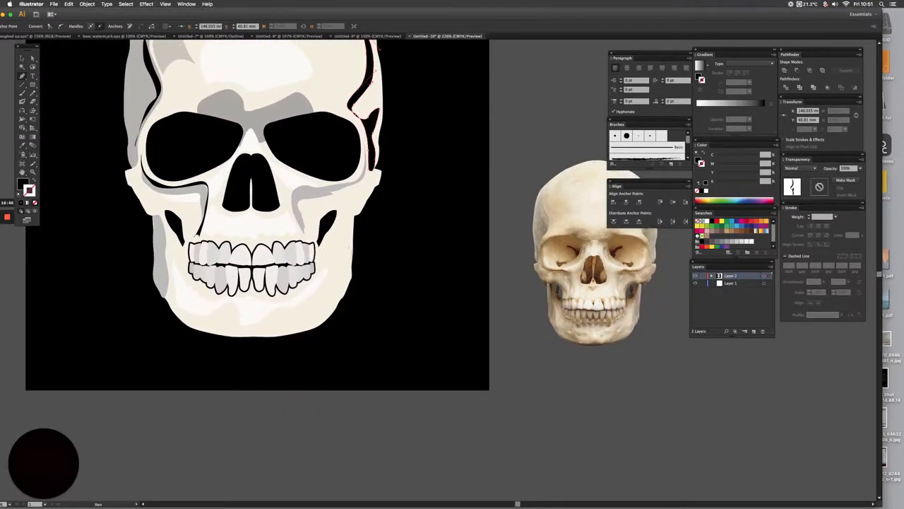
{"action": "left_click", "coordinate": [346, 220]}
{"action": "left_click", "coordinate": [340, 275]}
{"action": "left_click_drag", "start_coordinate": [288, 337], "coordinate": [354, 217]}
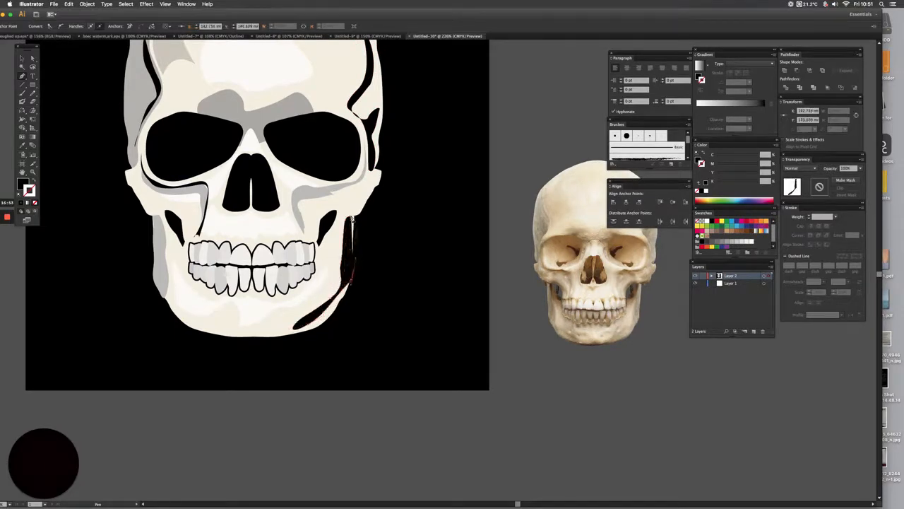
{"action": "left_click", "coordinate": [347, 214]}
- Draw a narrow closed black shape with the Pen tool over the outer edge of the grey shading on the left jaw
{"action": "key", "text": "space"}
{"action": "scroll", "coordinate": [248, 298], "scroll_direction": "left", "scroll_amount": 5}
{"action": "scroll", "coordinate": [248, 298], "scroll_direction": "down", "scroll_amount": 2}
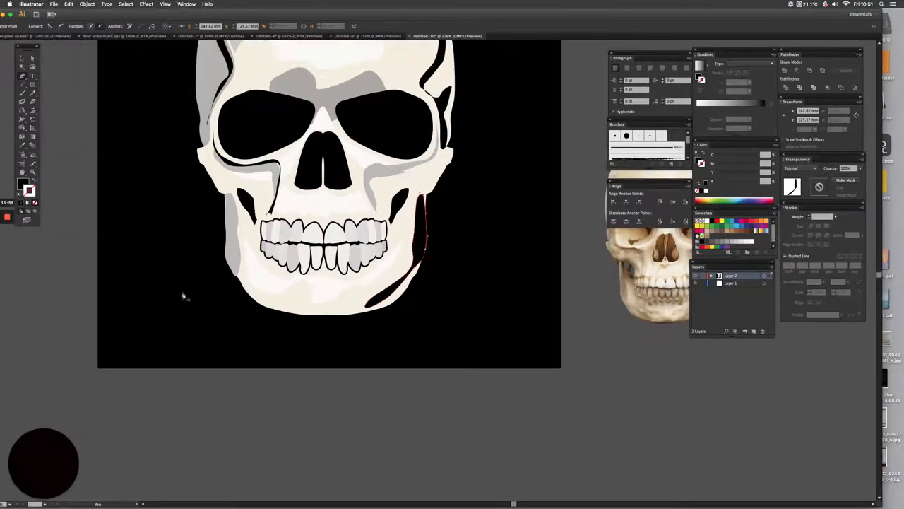
{"action": "left_click", "coordinate": [220, 205]}
{"action": "left_click_drag", "start_coordinate": [231, 231], "coordinate": [233, 254]}
{"action": "left_click", "coordinate": [230, 271]}
{"action": "left_click", "coordinate": [219, 206]}
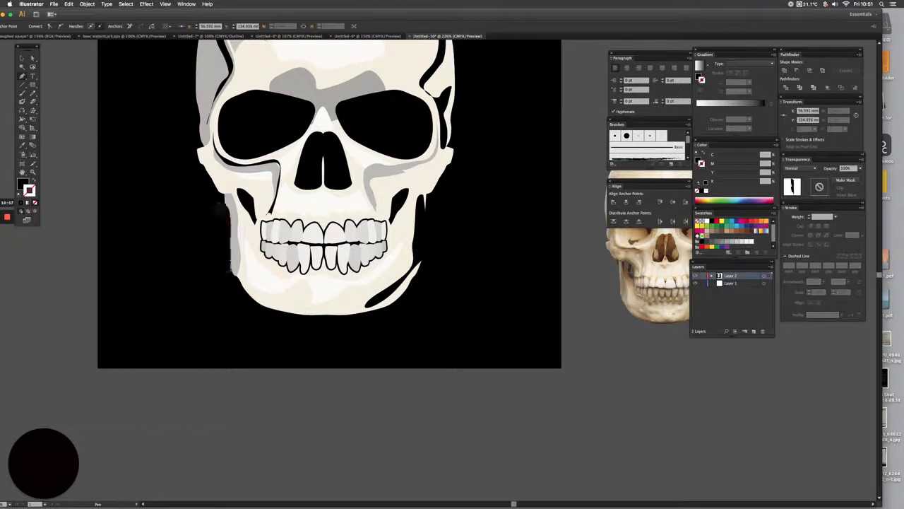
- Deselect the new shape and check all the skull's paths in outline view before returning to preview
{"action": "key", "text": "space"}
{"action": "left_click_drag", "start_coordinate": [310, 307], "coordinate": [269, 291]}
{"action": "scroll", "coordinate": [263, 300], "scroll_direction": "up", "scroll_amount": 5}
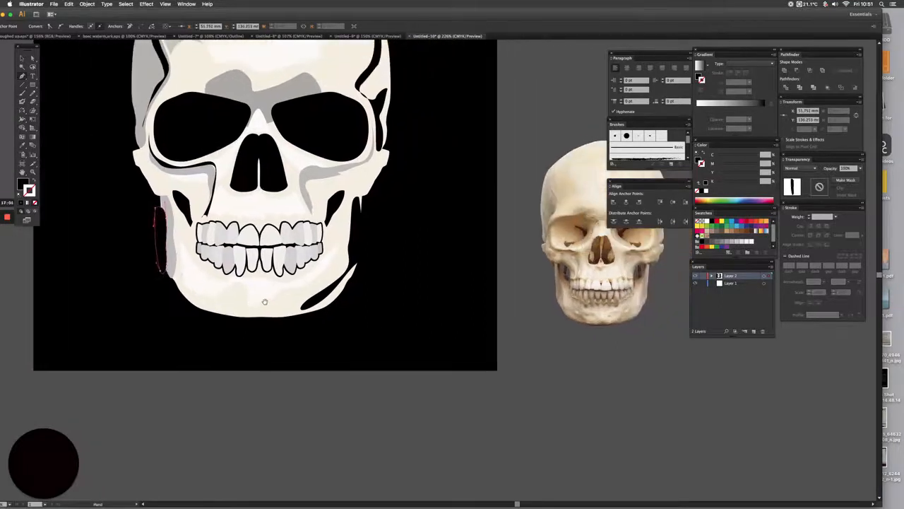
{"action": "scroll", "coordinate": [113, 290], "scroll_direction": "left", "scroll_amount": 2}
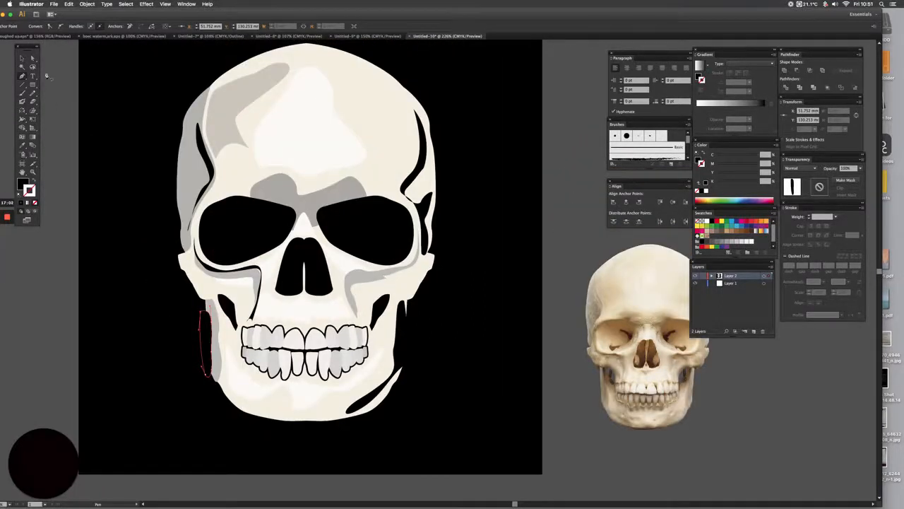
{"action": "left_click", "coordinate": [22, 59]}
{"action": "left_click", "coordinate": [115, 117]}
{"action": "key", "text": "space"}
{"action": "left_click_drag", "start_coordinate": [183, 207], "coordinate": [228, 212]}
{"action": "key", "text": "super+y"}
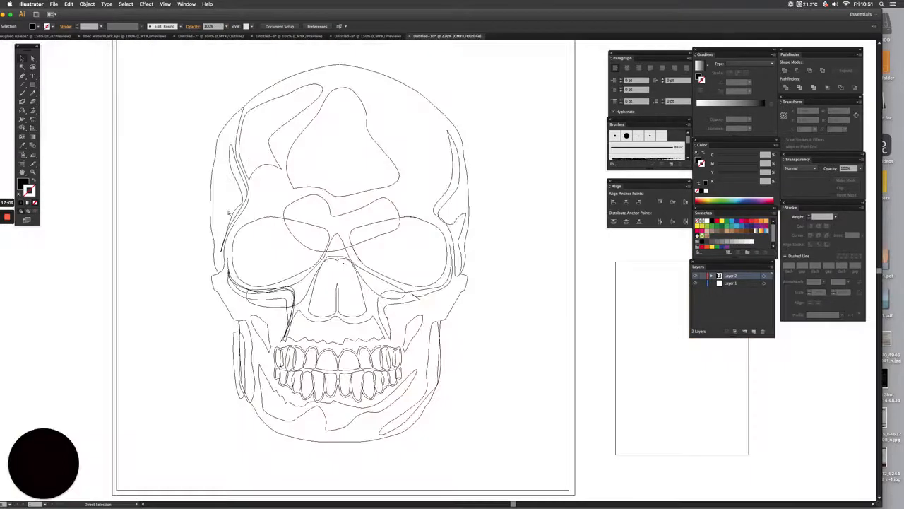
{"action": "key", "text": "super+y"}
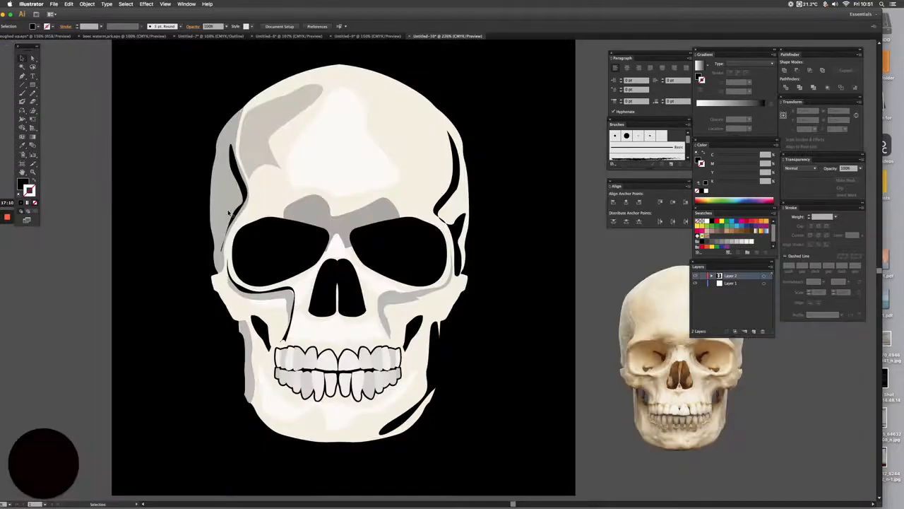
- Select all the skull artwork without the reference photo and scale it about its centre to about 32 by 47 mm
{"action": "key", "text": "super+a"}
{"action": "left_click", "coordinate": [695, 408], "text": "shift"}
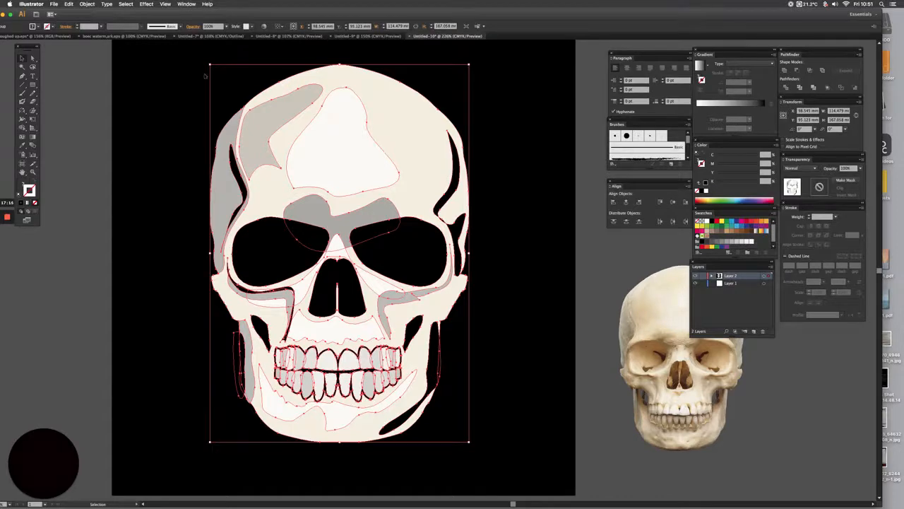
{"action": "left_click_drag", "start_coordinate": [210, 65], "coordinate": [293, 182]}
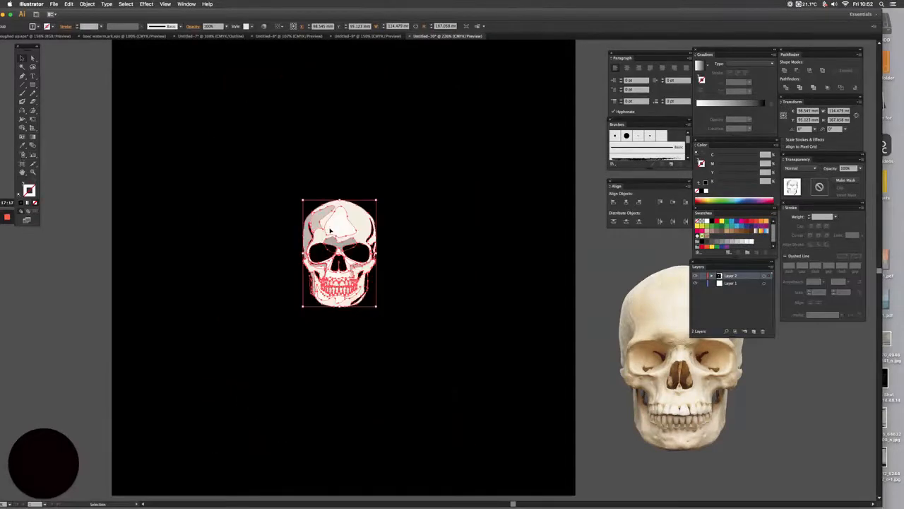
- Move the small skull to the upper left of the artboard and duplicate it into an evenly spaced row of five
{"action": "left_click_drag", "start_coordinate": [339, 258], "coordinate": [269, 98]}
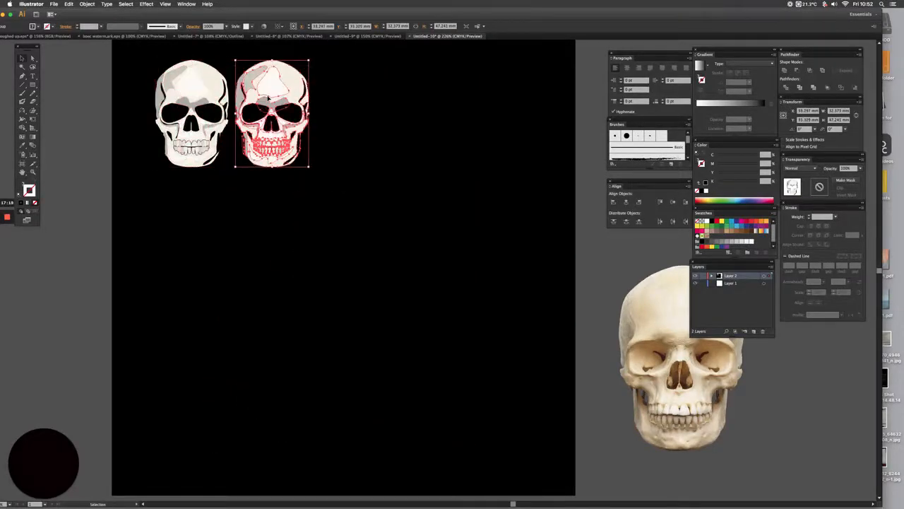
{"action": "key", "text": "super+d"}
{"action": "key", "text": "super+d"}
{"action": "key", "text": "super+d"}
{"action": "left_click", "coordinate": [259, 207]}
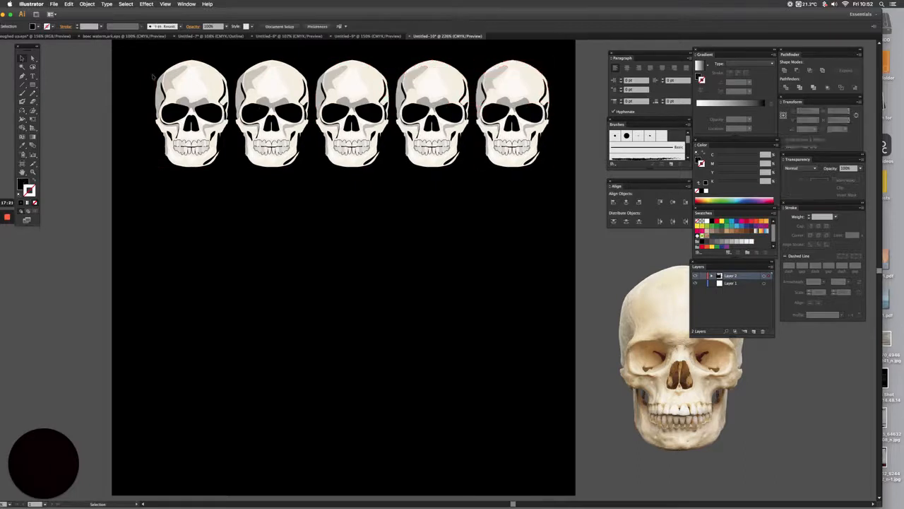
- Place a copy of the skull beneath the middle of the row and enlarge it to about twice the size
{"action": "left_click_drag", "start_coordinate": [145, 62], "coordinate": [527, 185]}
{"action": "left_click", "coordinate": [337, 162]}
{"action": "left_click_drag", "start_coordinate": [338, 163], "coordinate": [212, 391]}
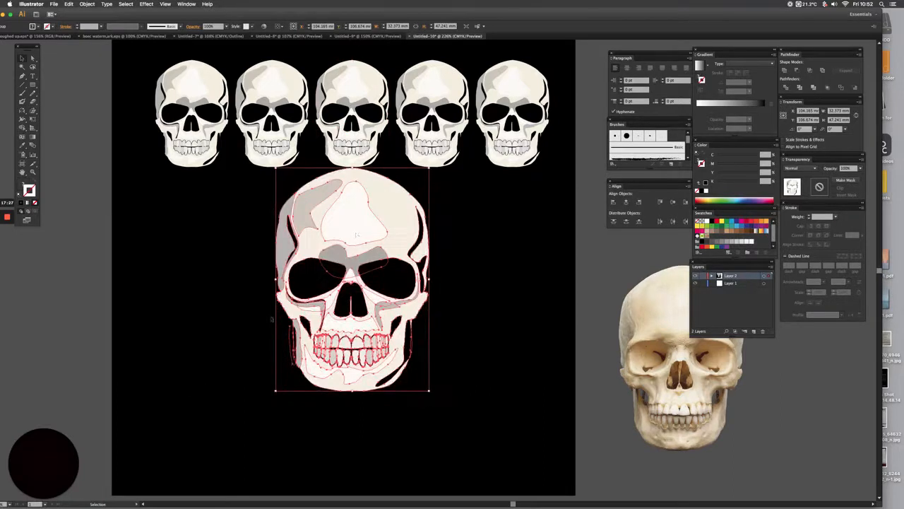
- Move the large skull down to the lower middle of the artboard, clear of the row of small skulls, and deselect it
{"action": "left_click_drag", "start_coordinate": [358, 226], "coordinate": [351, 271]}
{"action": "left_click", "coordinate": [229, 273]}
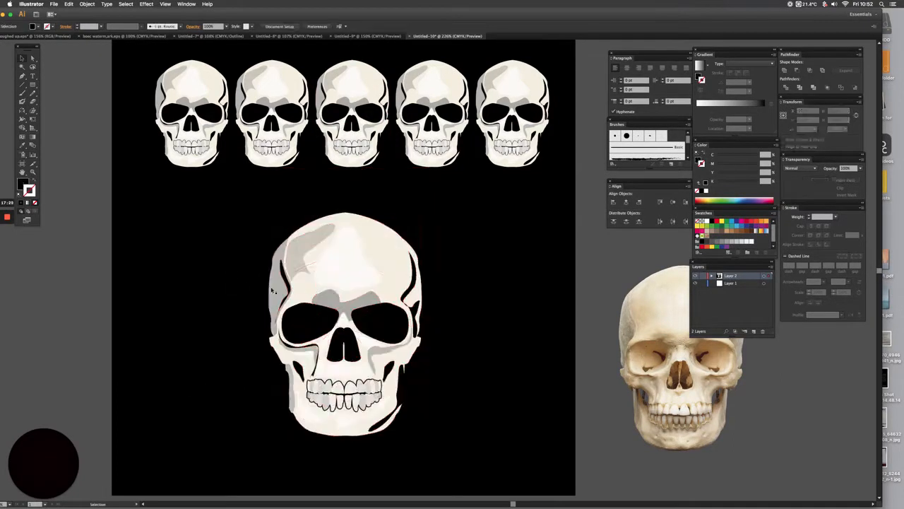
- Try rotating the whole large skull counter-clockwise, undo the rotation and deselect the artwork
{"action": "left_click_drag", "start_coordinate": [231, 224], "coordinate": [489, 449]}
{"action": "left_click", "coordinate": [23, 112]}
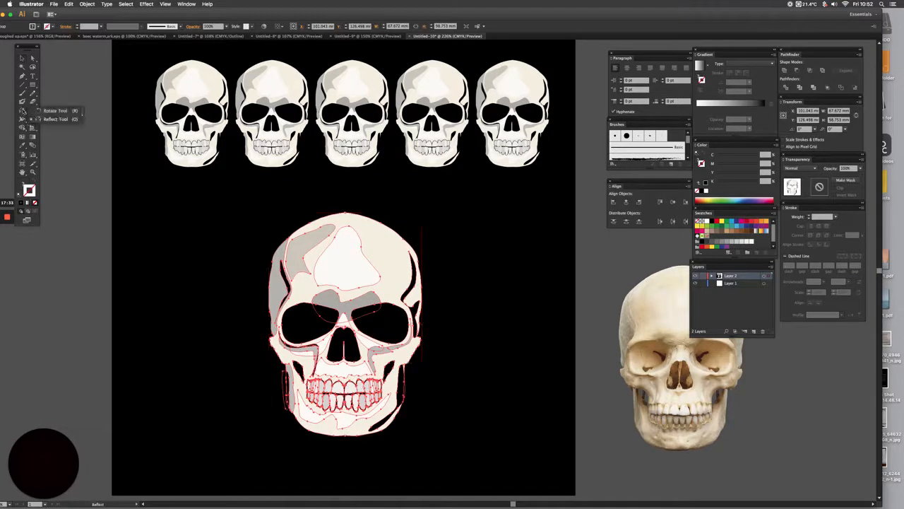
{"action": "left_click_drag", "start_coordinate": [223, 236], "coordinate": [202, 304]}
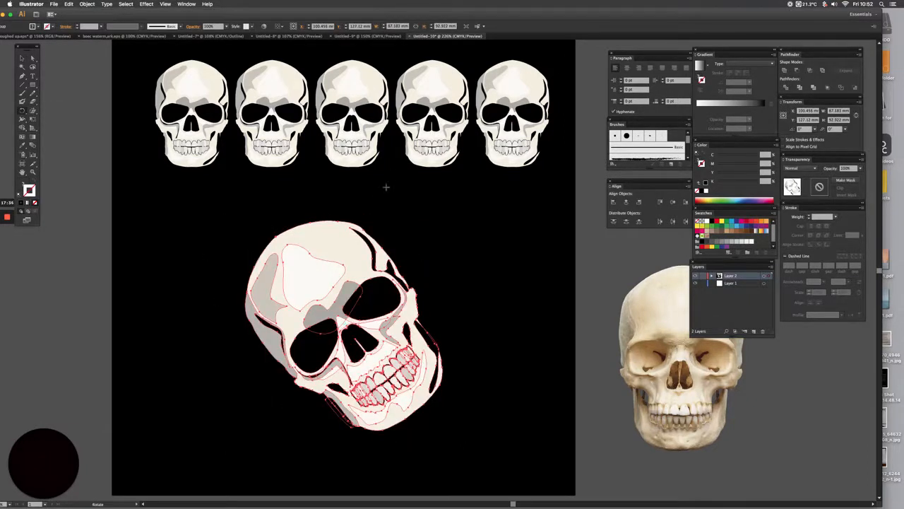
{"action": "key", "text": "super+z"}
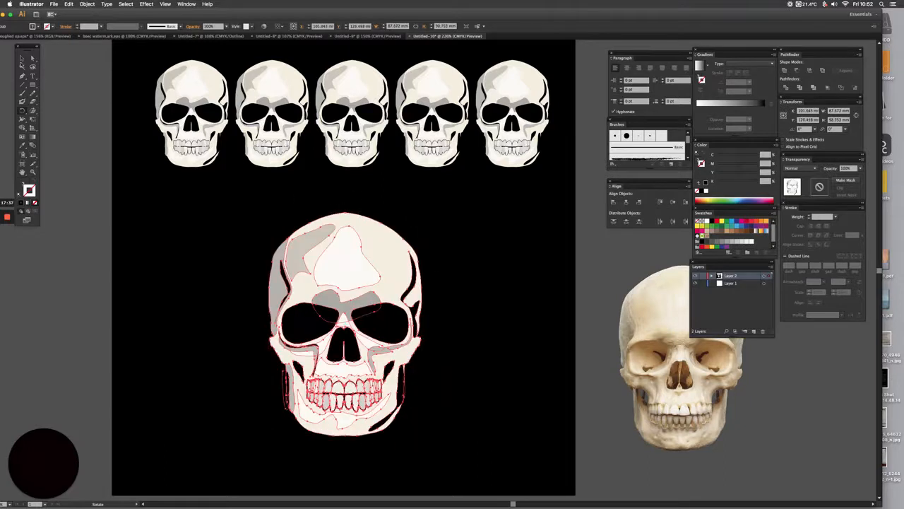
{"action": "left_click", "coordinate": [21, 58]}
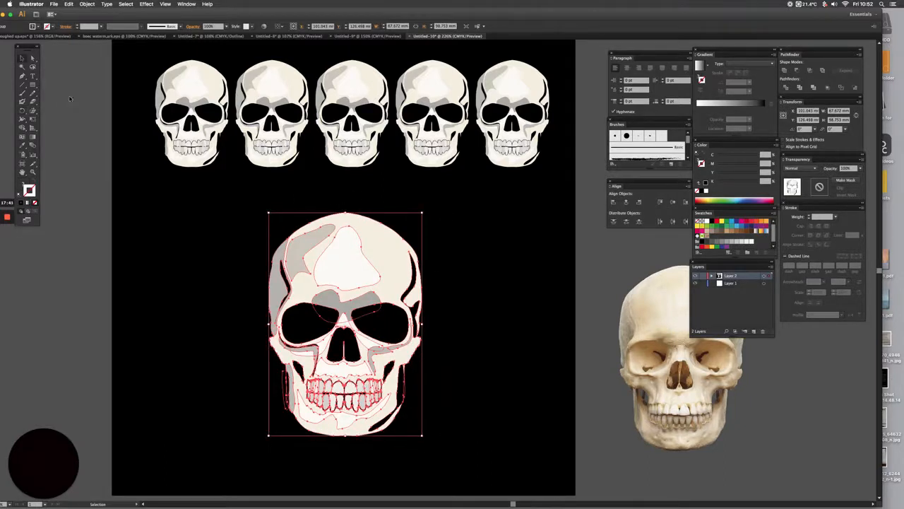
{"action": "left_click", "coordinate": [71, 99]}
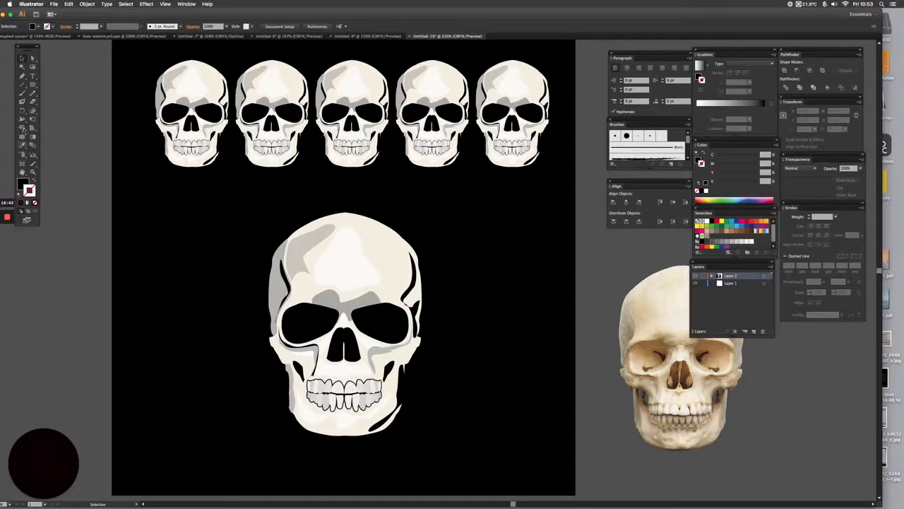
{"action": "left_click_drag", "start_coordinate": [128, 19], "coordinate": [143, 19]}
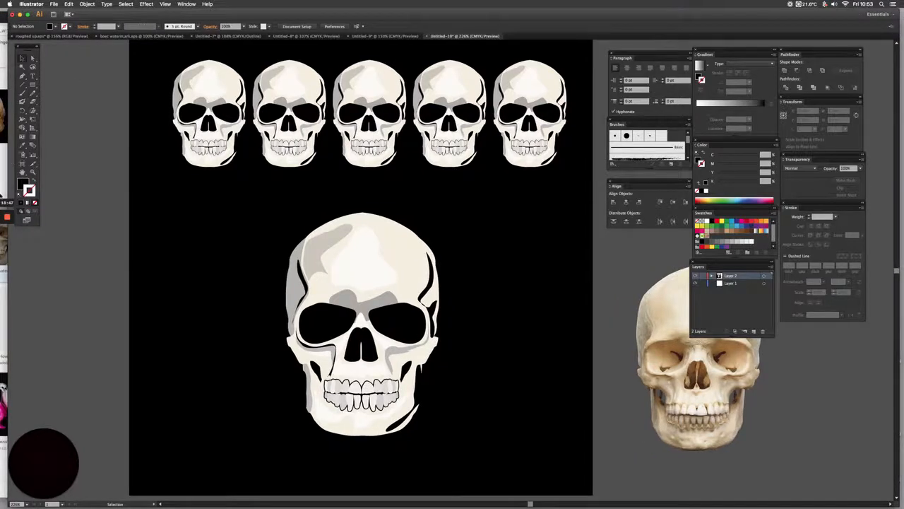
{"action": "mouse_move", "coordinate": [8, 218]}
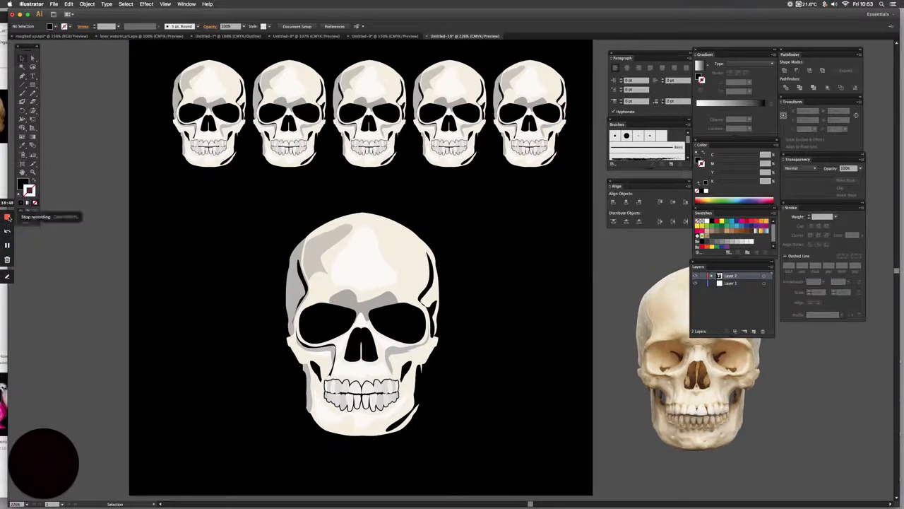